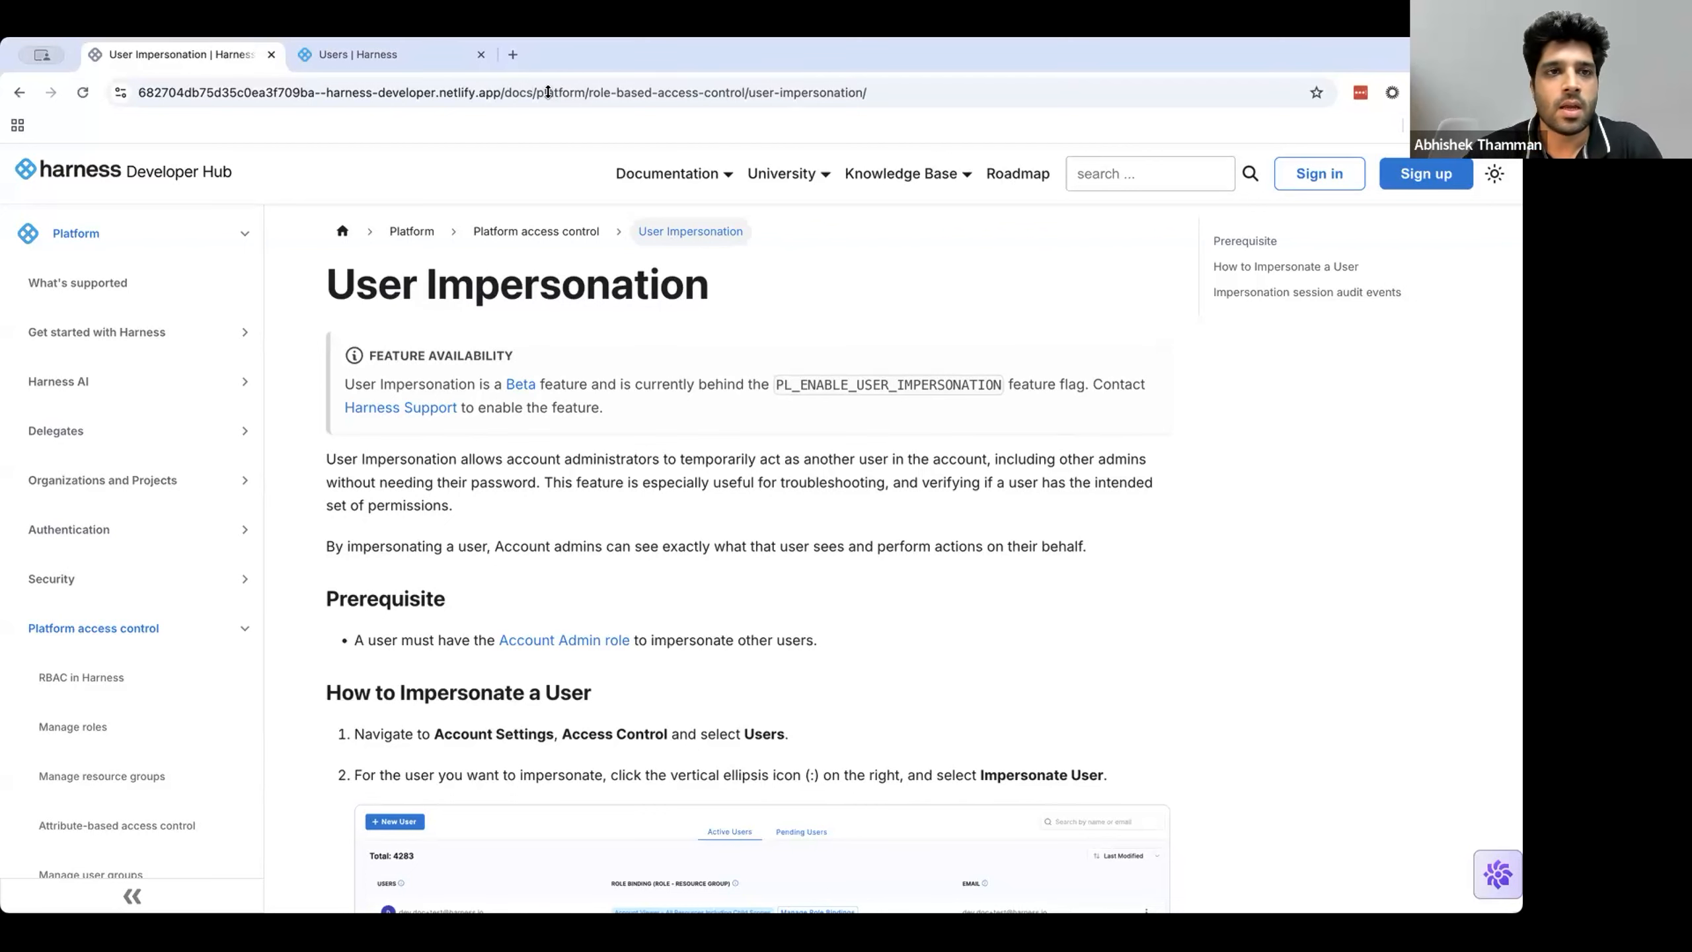
Step: Switch to the Harness account and open its account-level Users list, examining the role bindings of the Pipeline Executor user
click(379, 54)
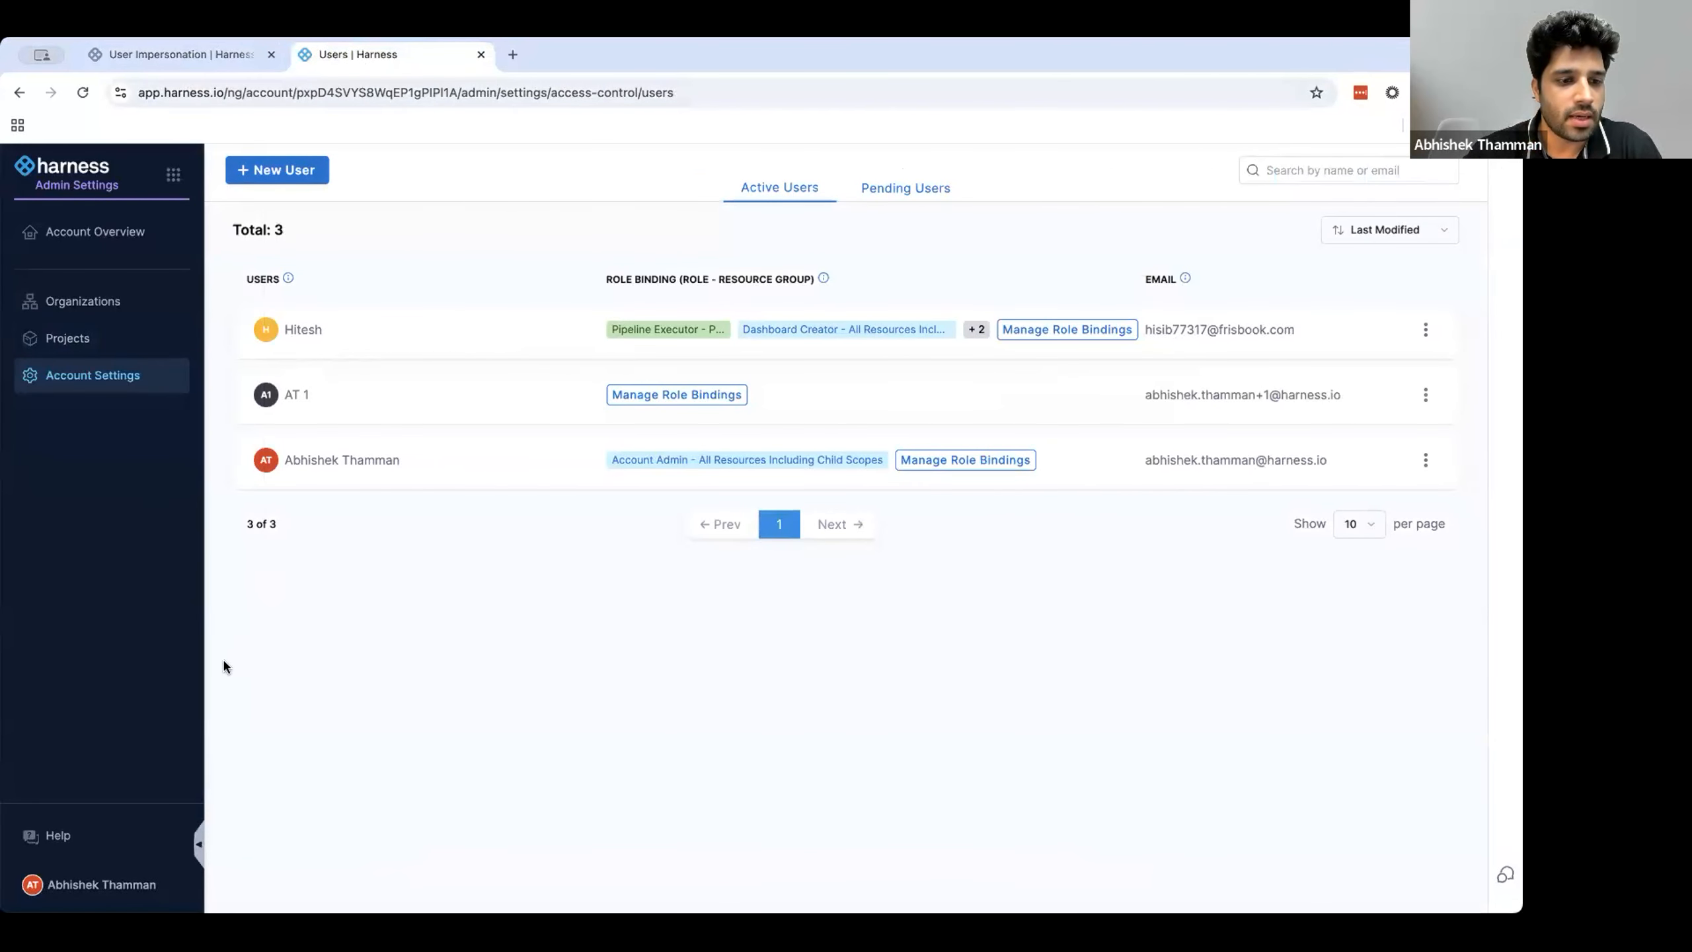
click(110, 890)
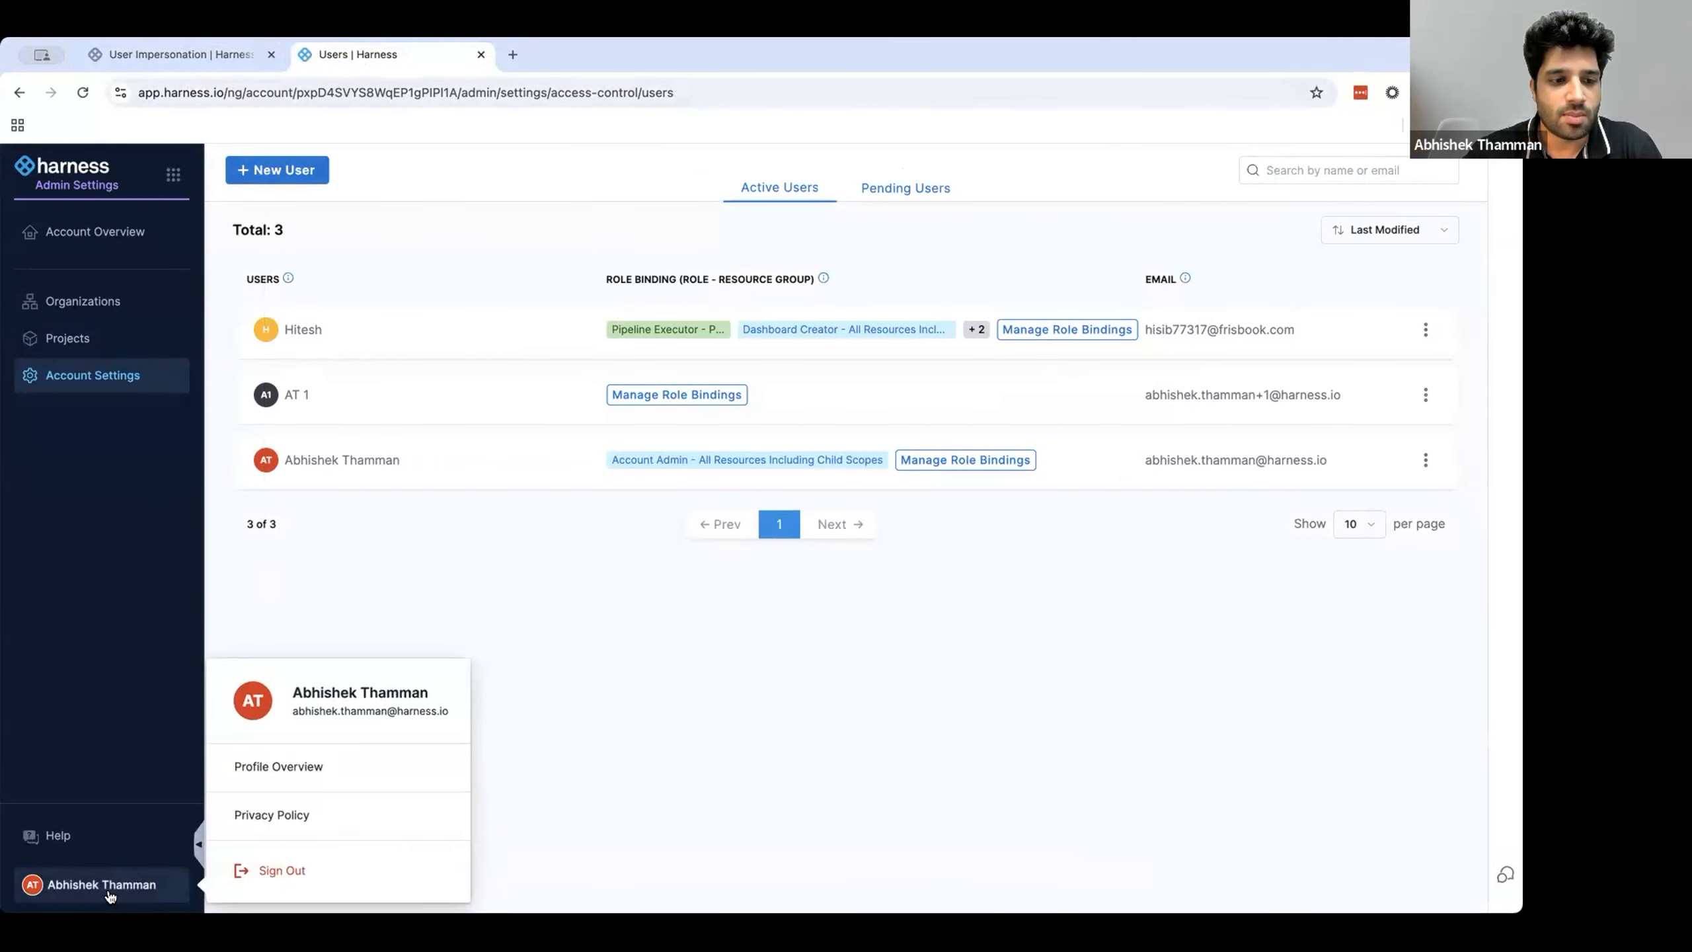
click(128, 390)
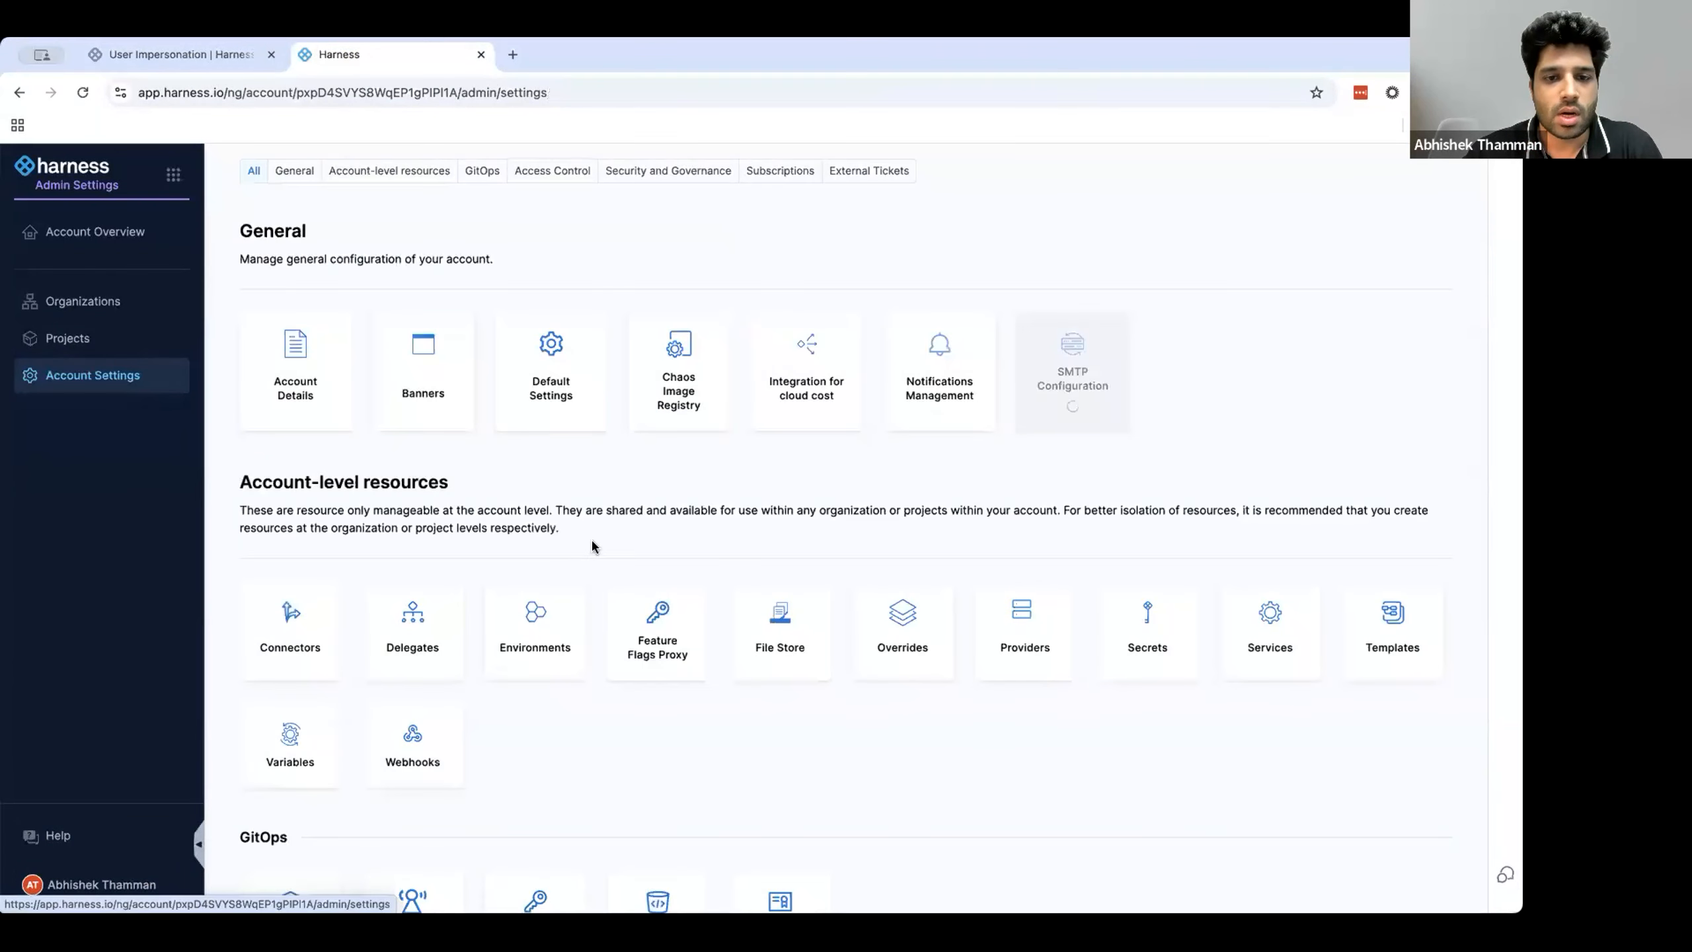
scroll(591, 544, down, 6)
click(909, 663)
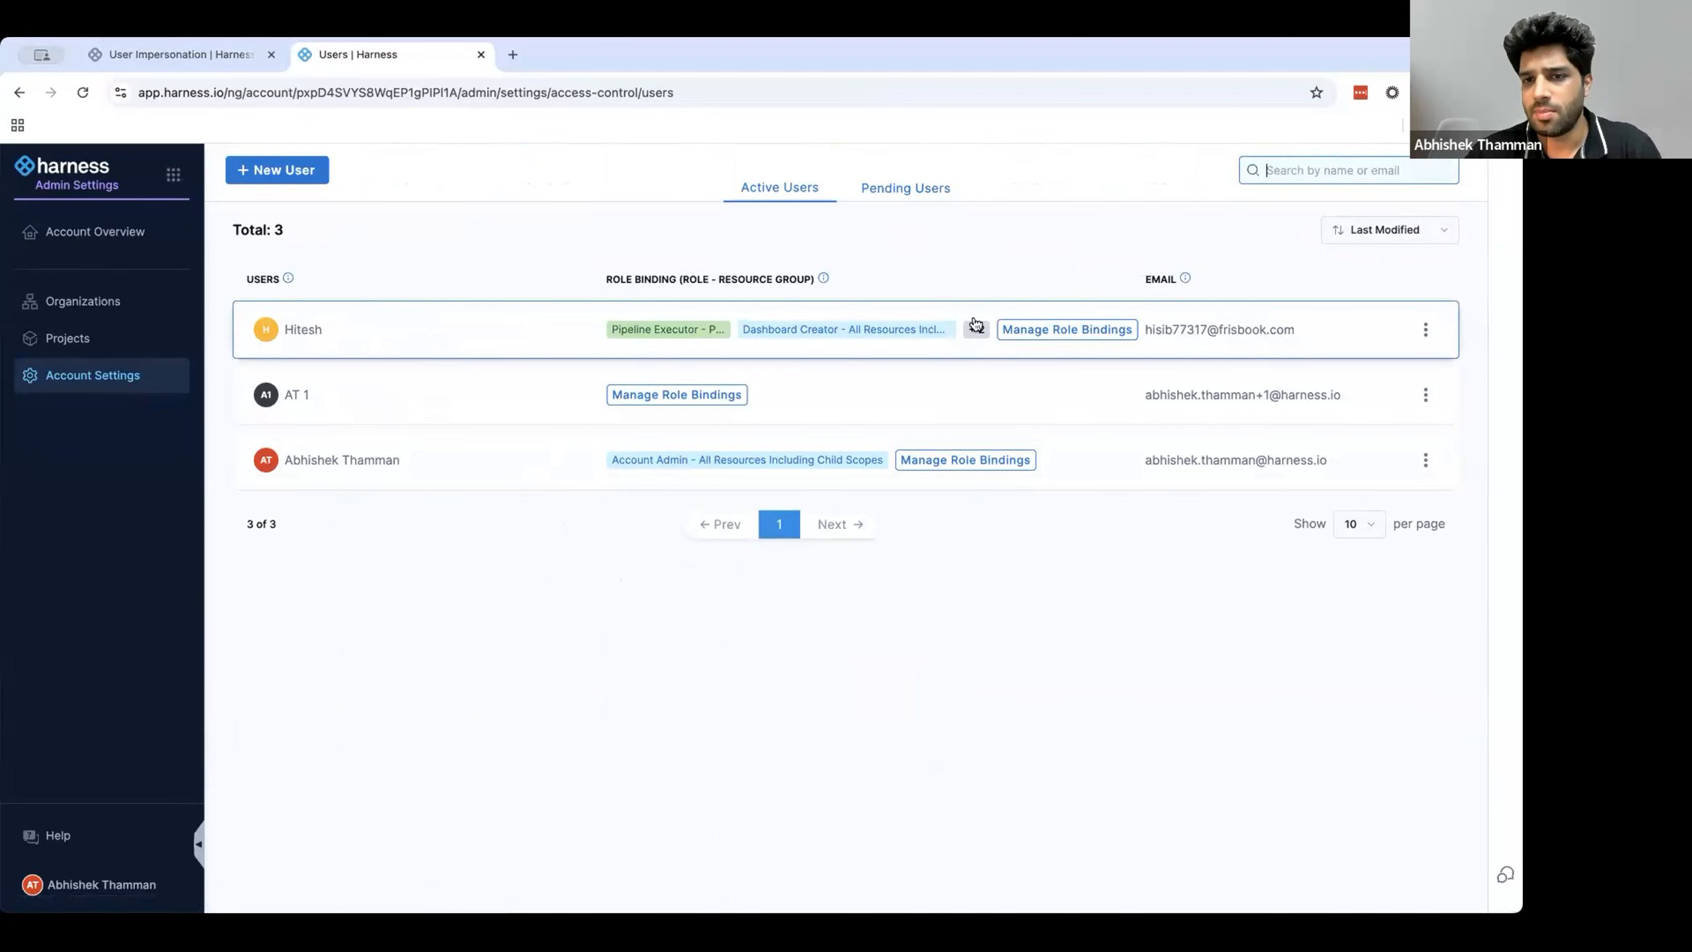
mouse_move(978, 335)
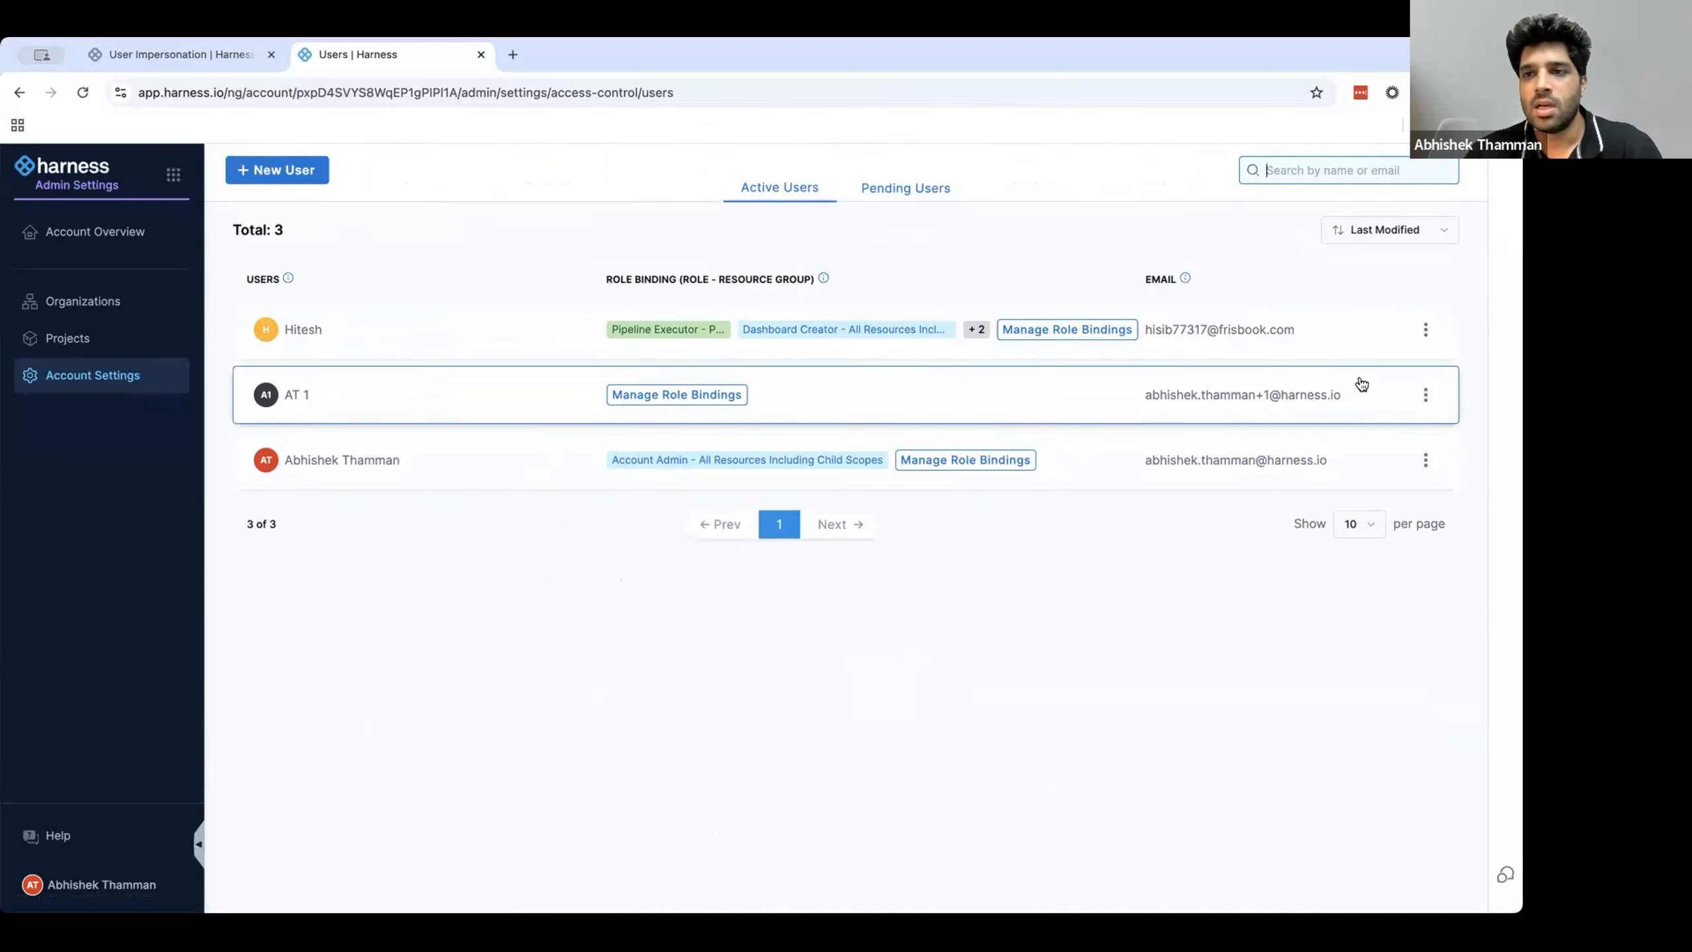
Step: Impersonate the user bound to the Pipeline Executor role, giving the reason "Check Banner access issue.", and start the session
click(1425, 330)
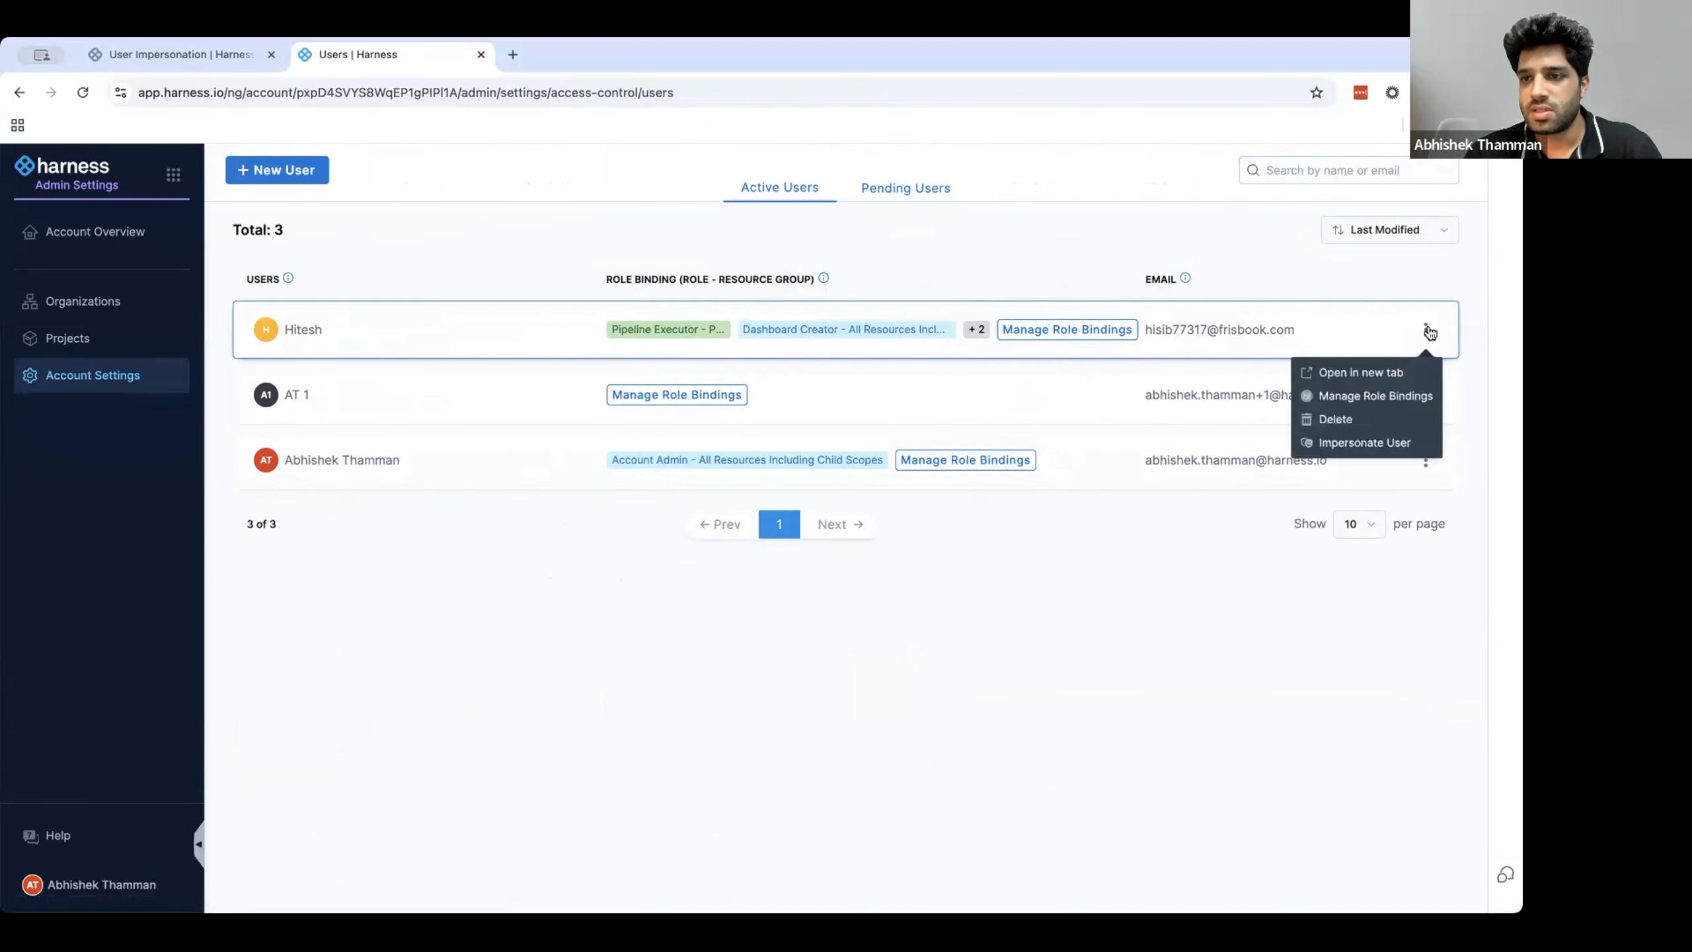
click(1352, 443)
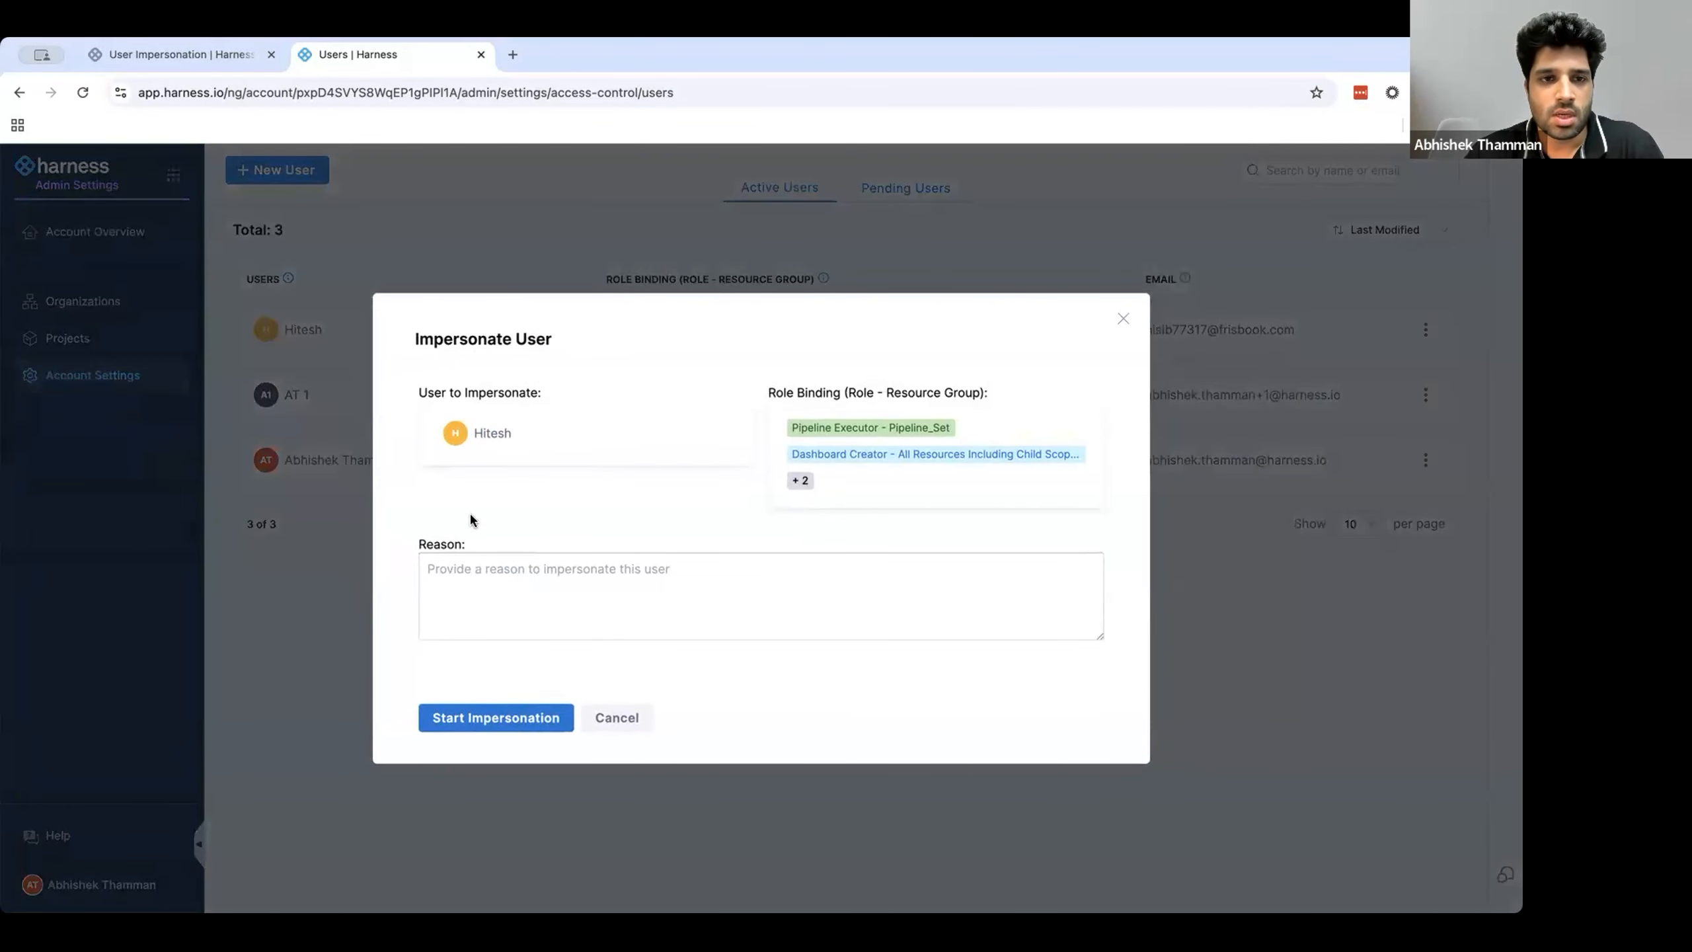
click(475, 568)
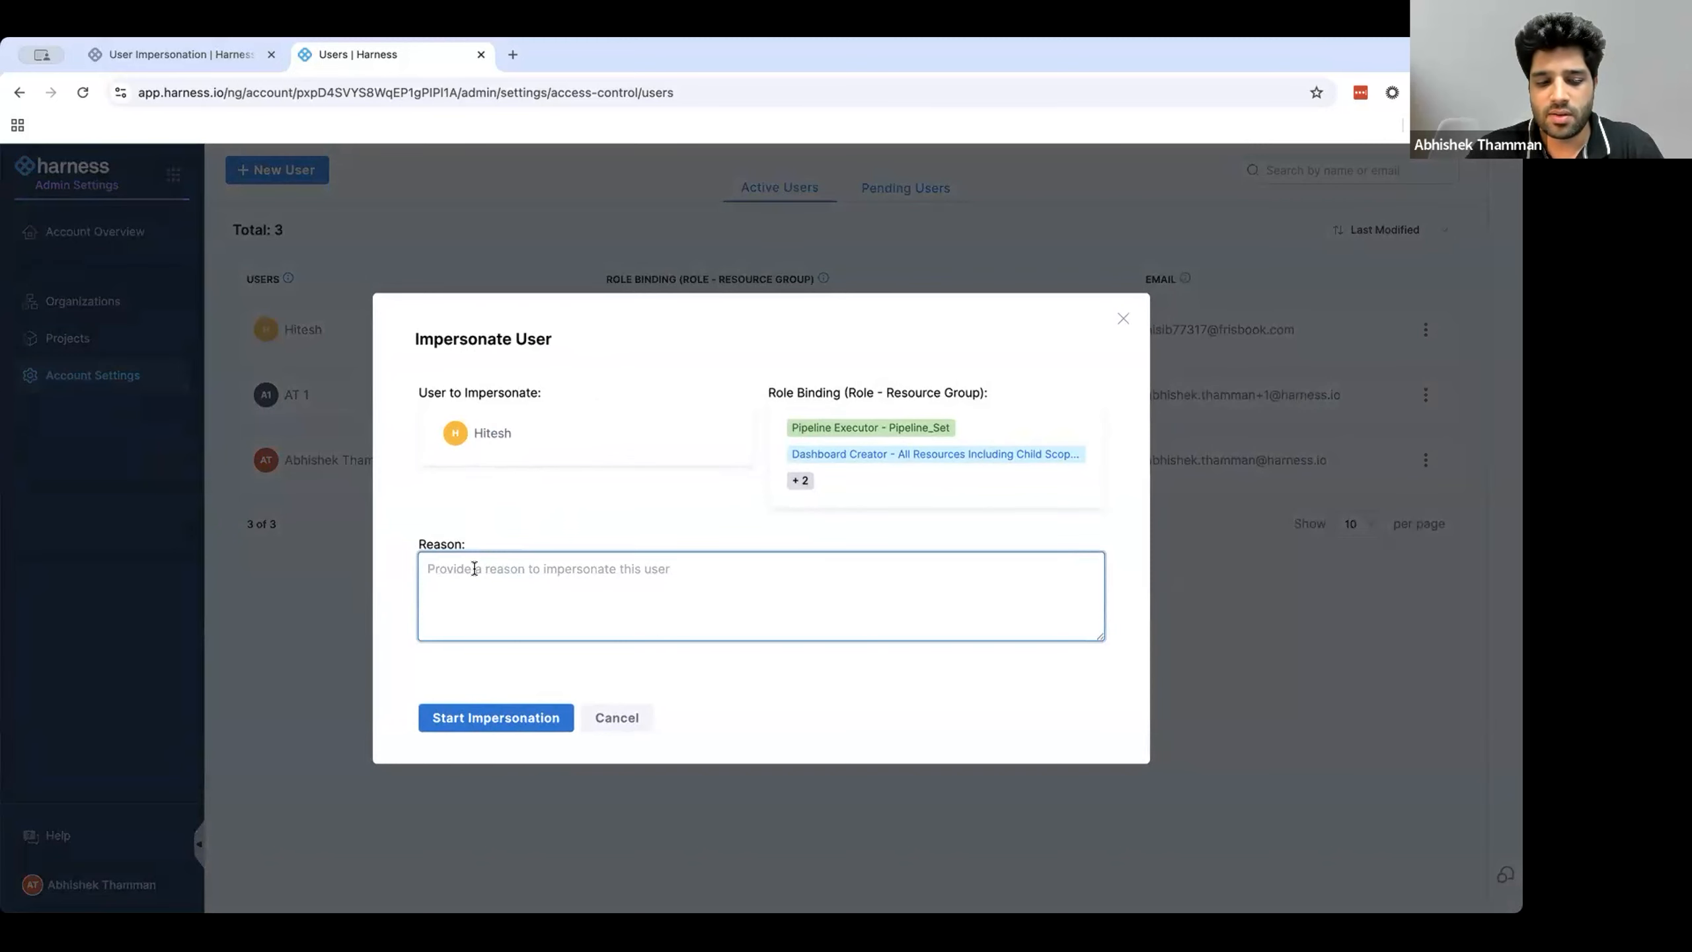
text(Che)
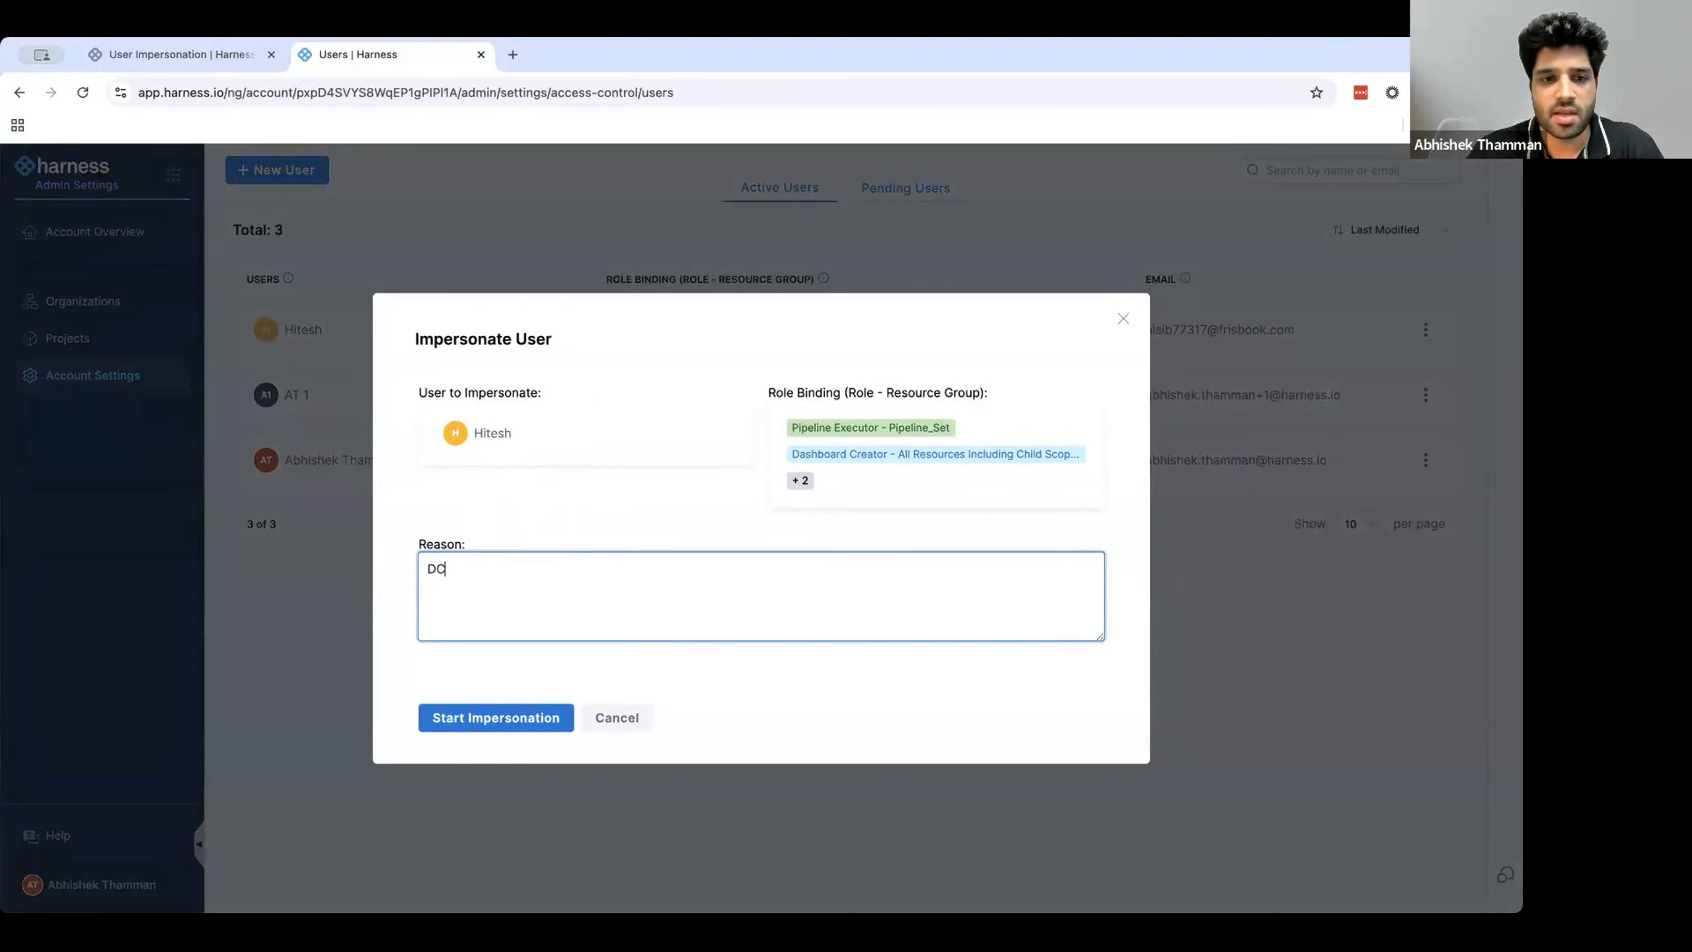
key(BackSpace)
key(BackSpace)
key(BackSpace)
text(Check )
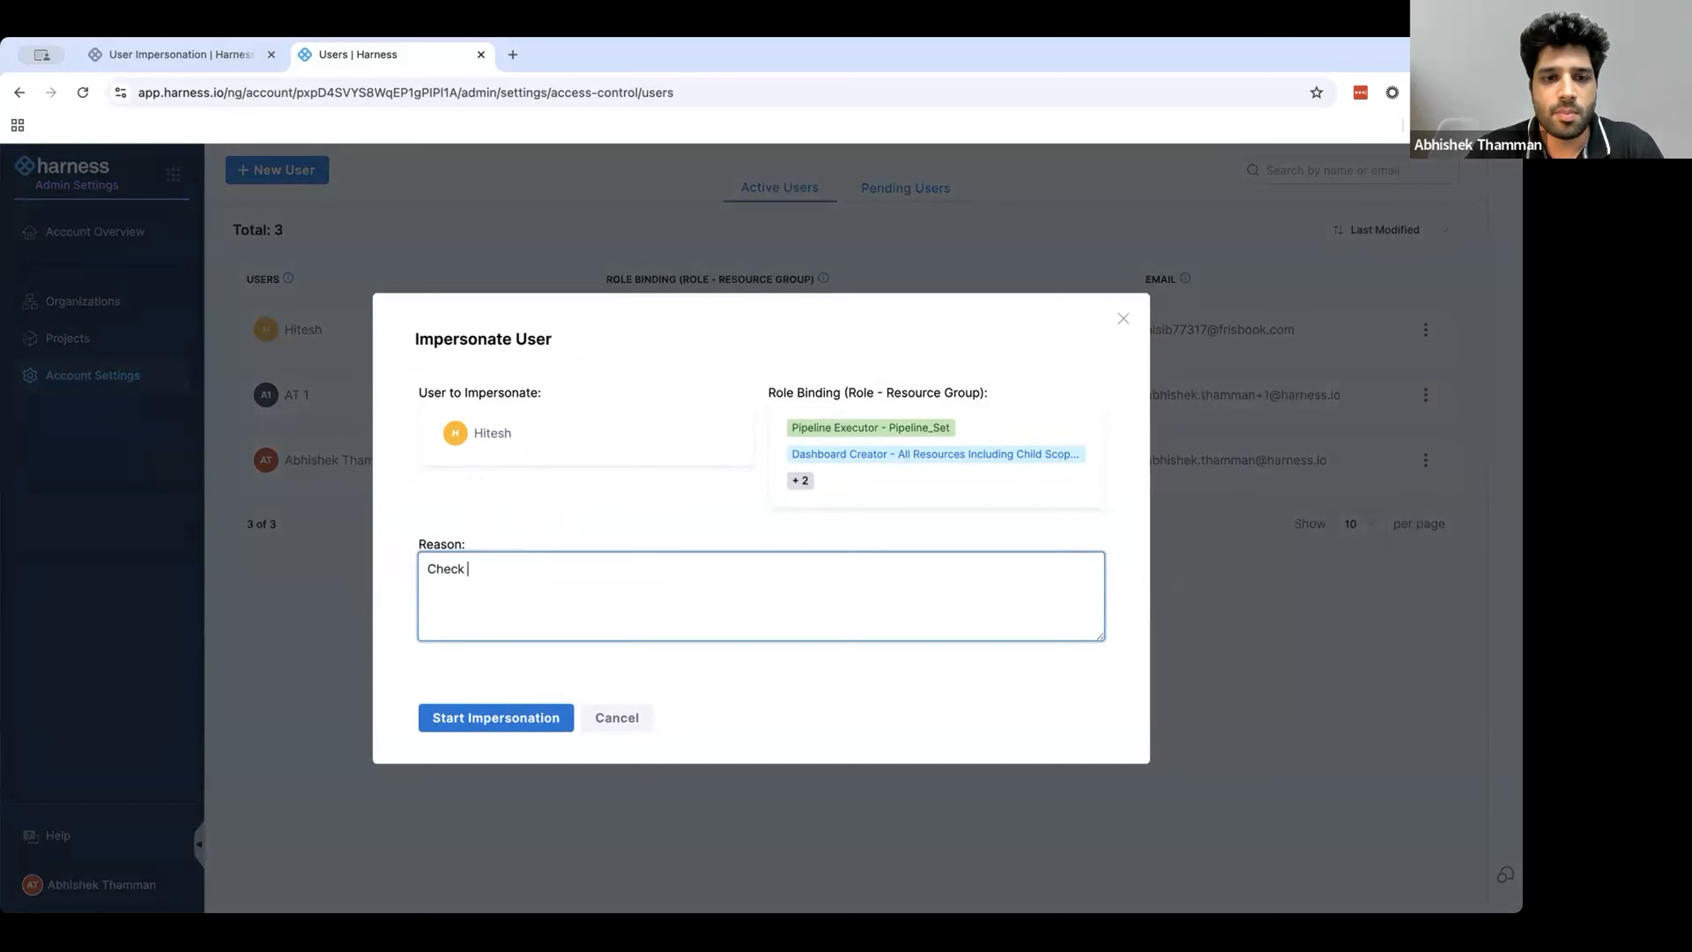
text(Banner access issue.)
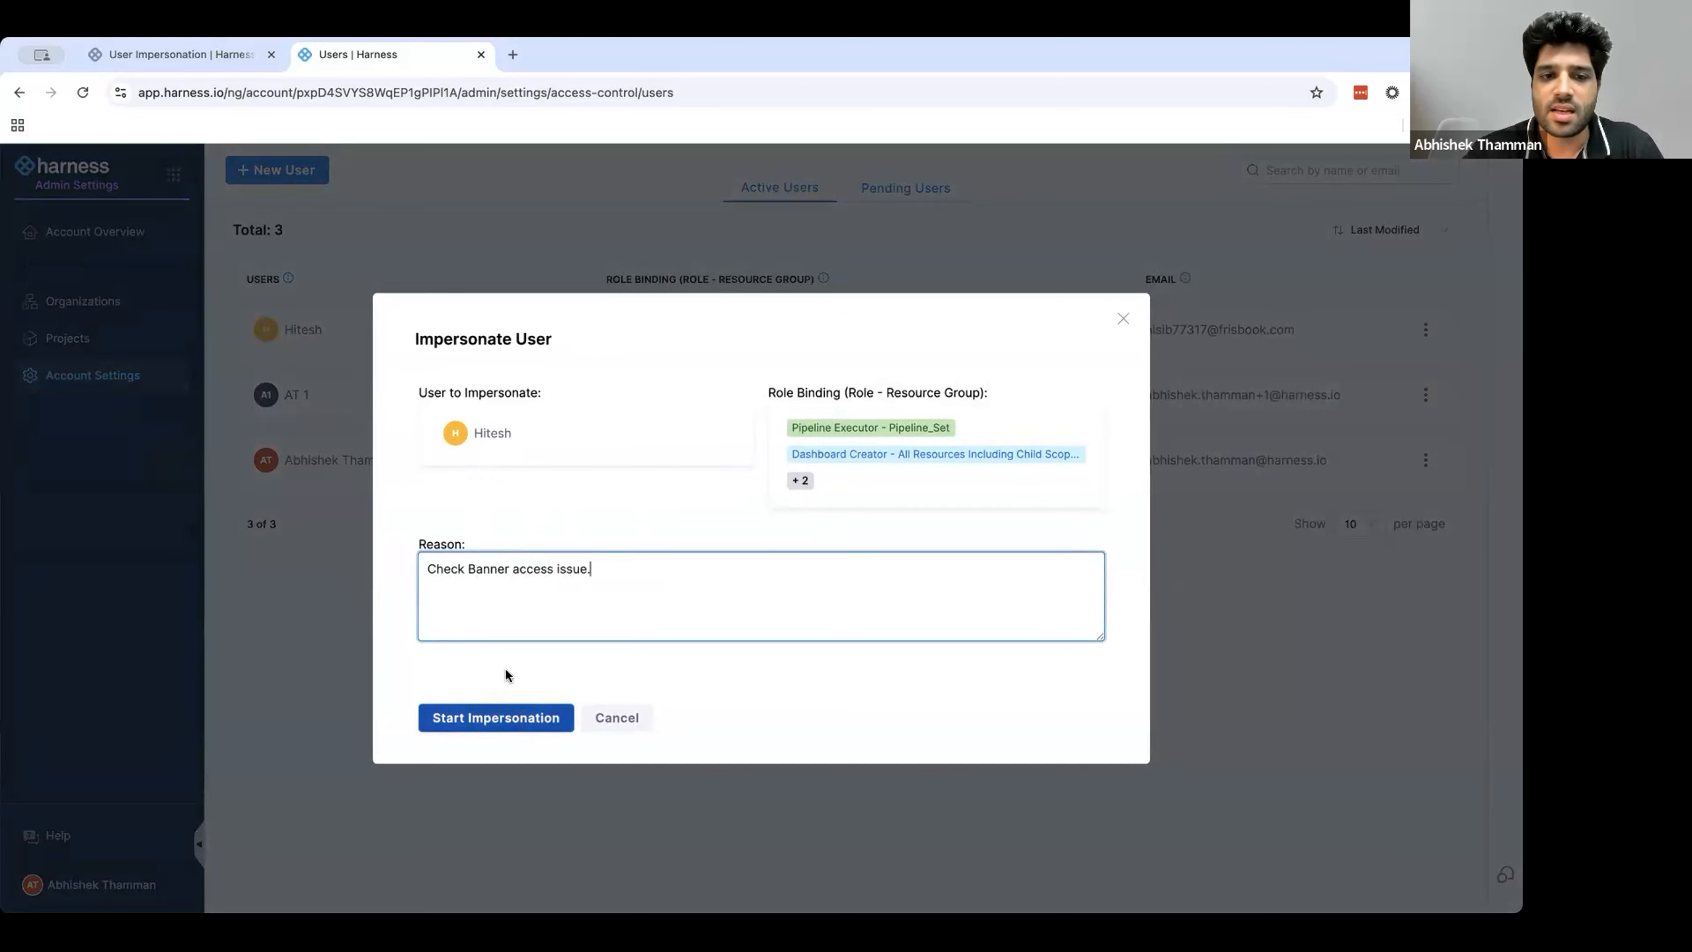
click(505, 723)
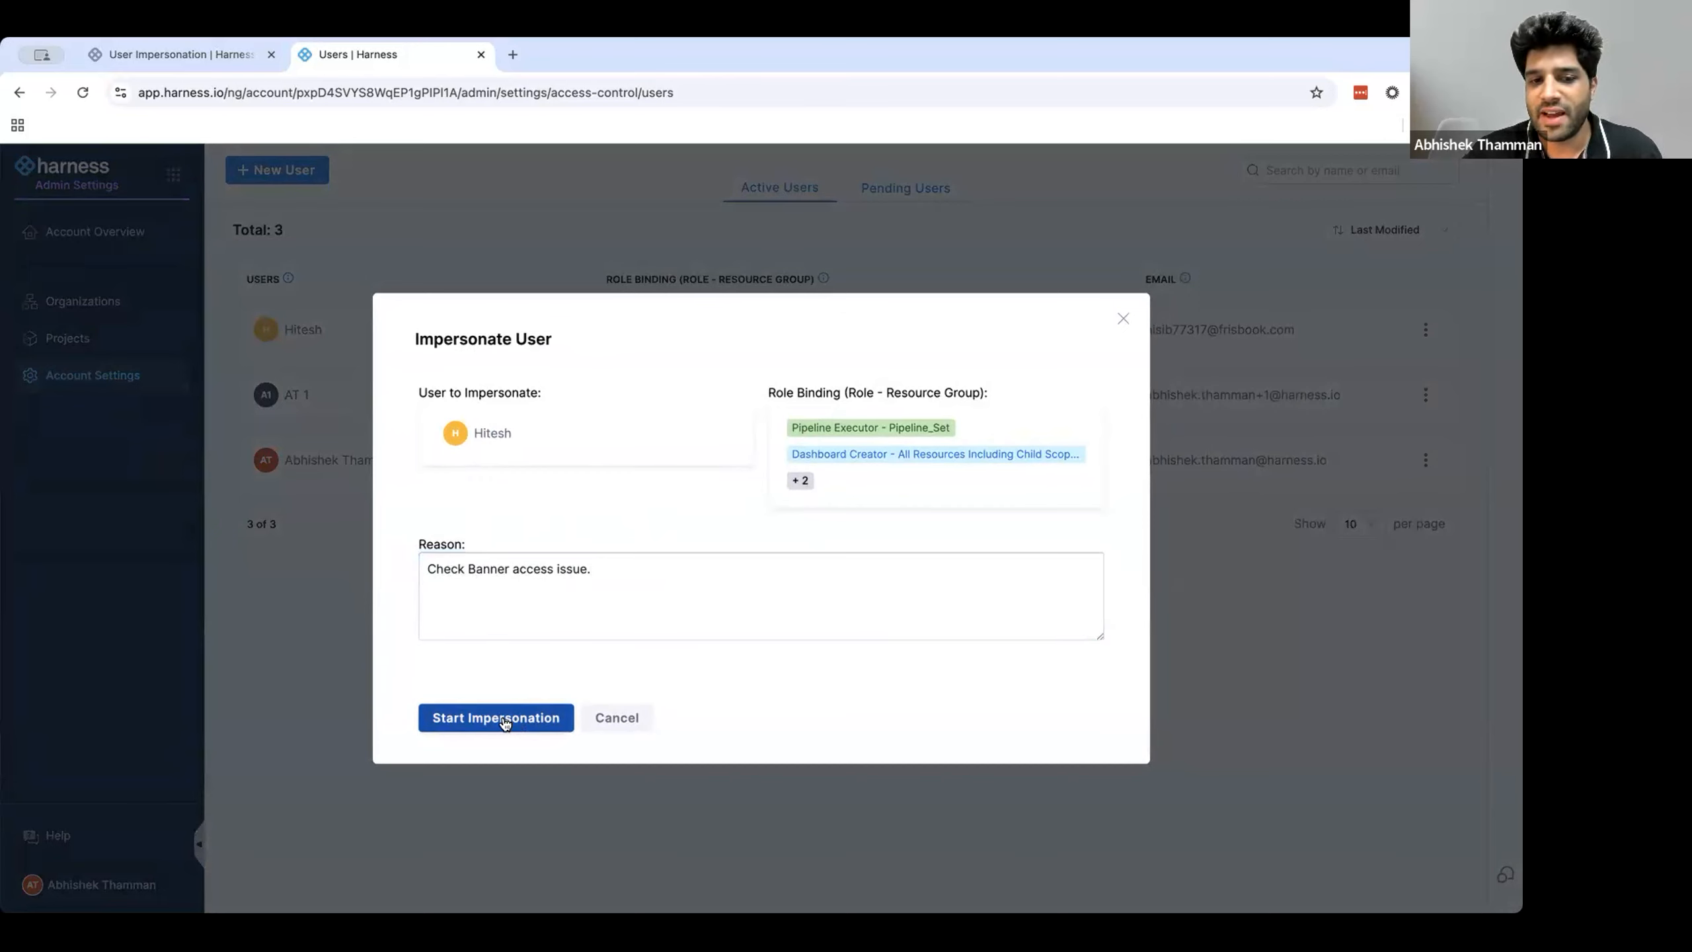
drag(505, 686, 503, 727)
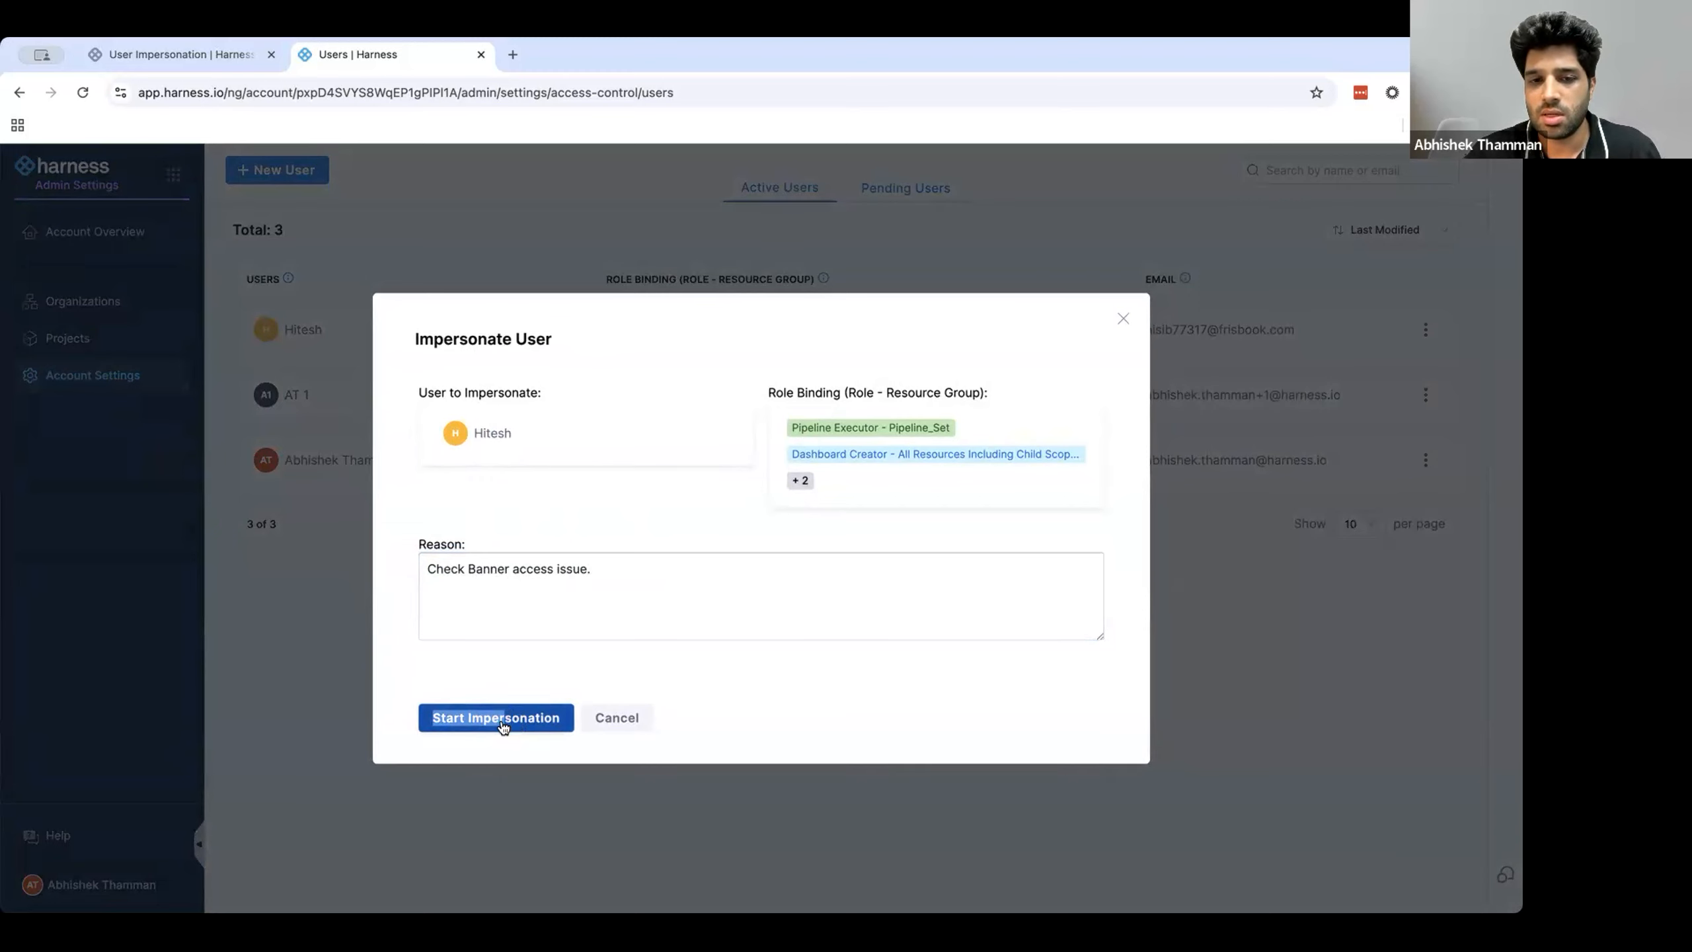
click(502, 726)
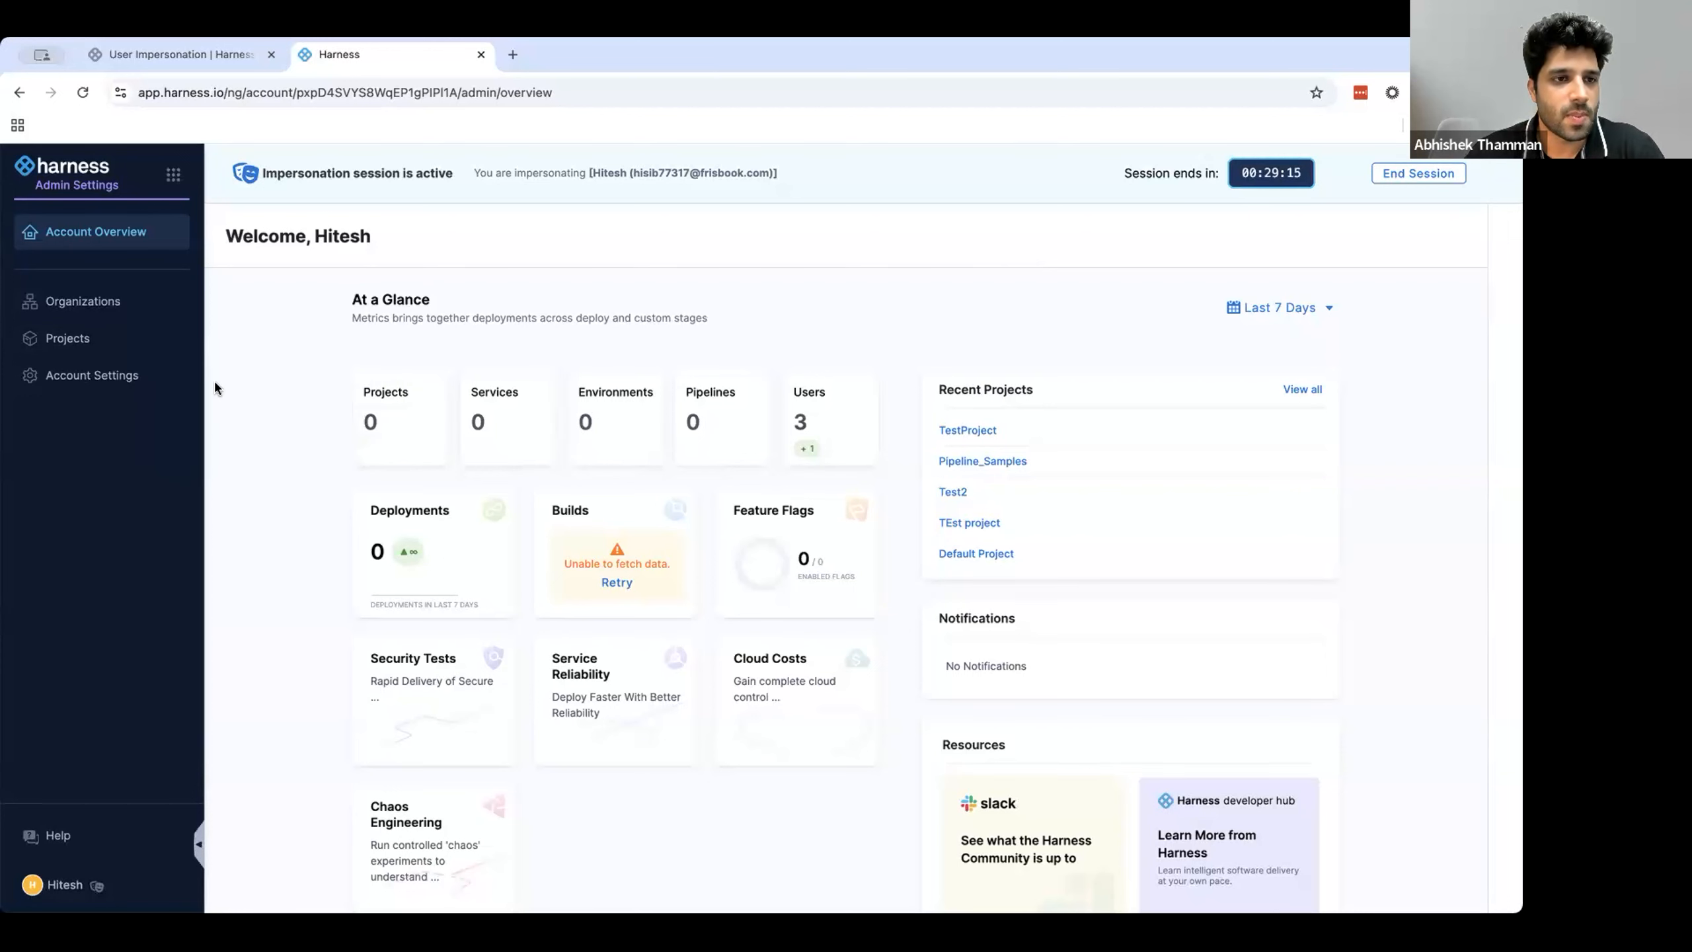
Step: Open the account's Banners settings and check the impersonated user's rights to create banners and to edit or delete the Info Message banner
click(113, 389)
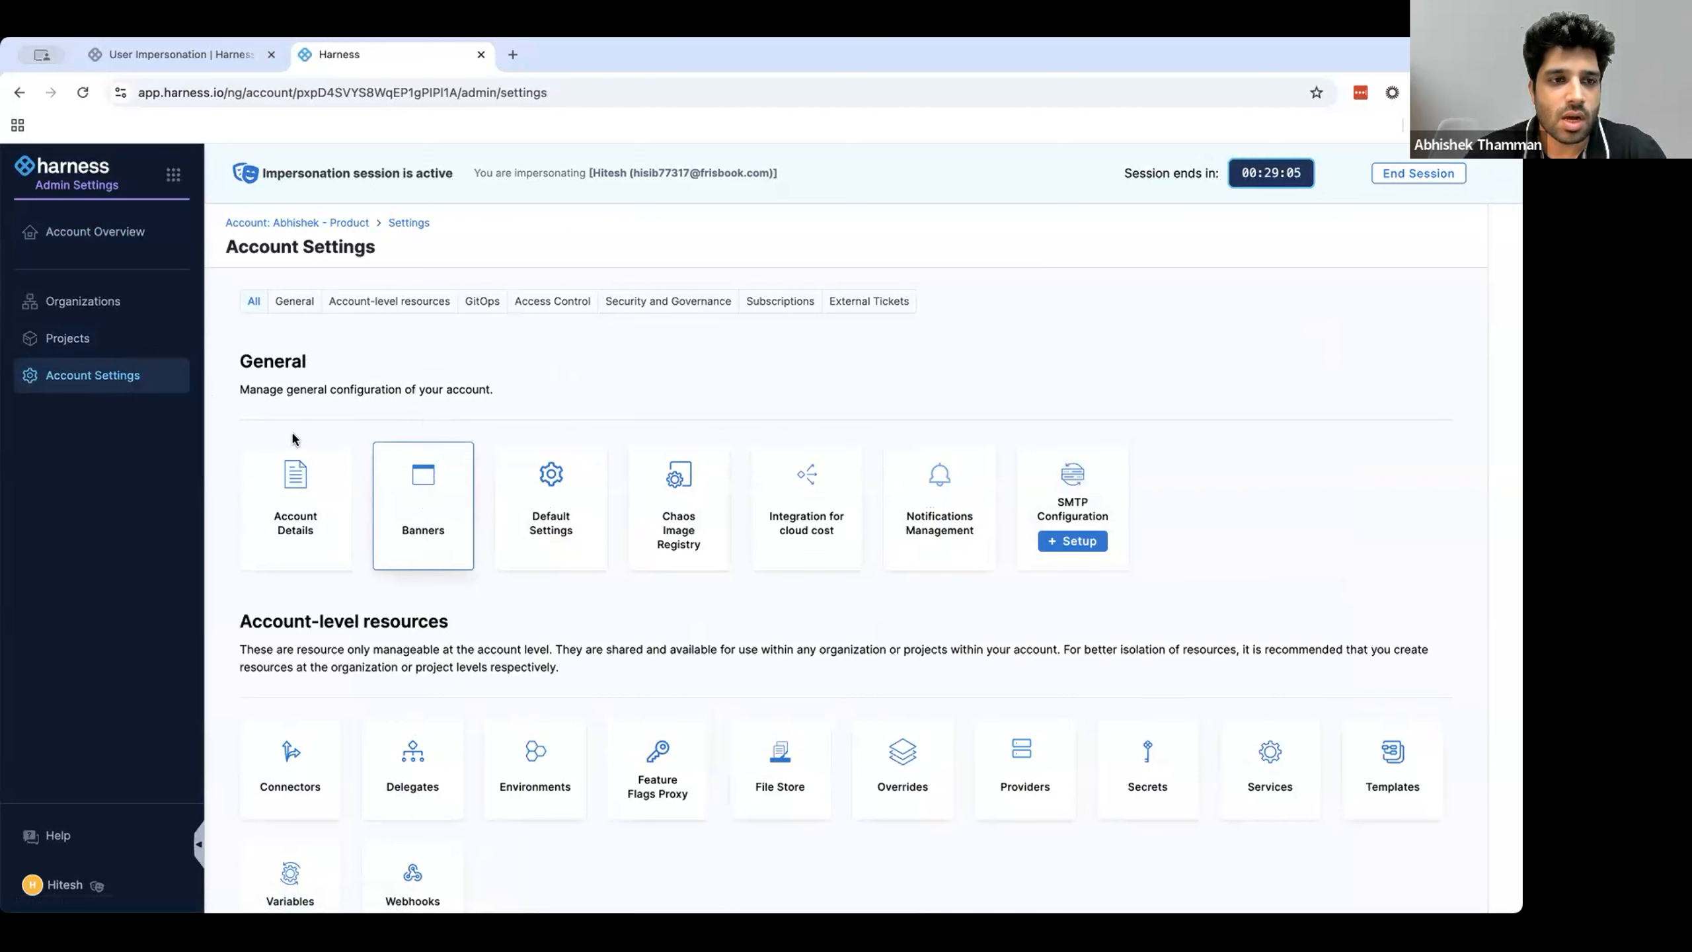
click(385, 476)
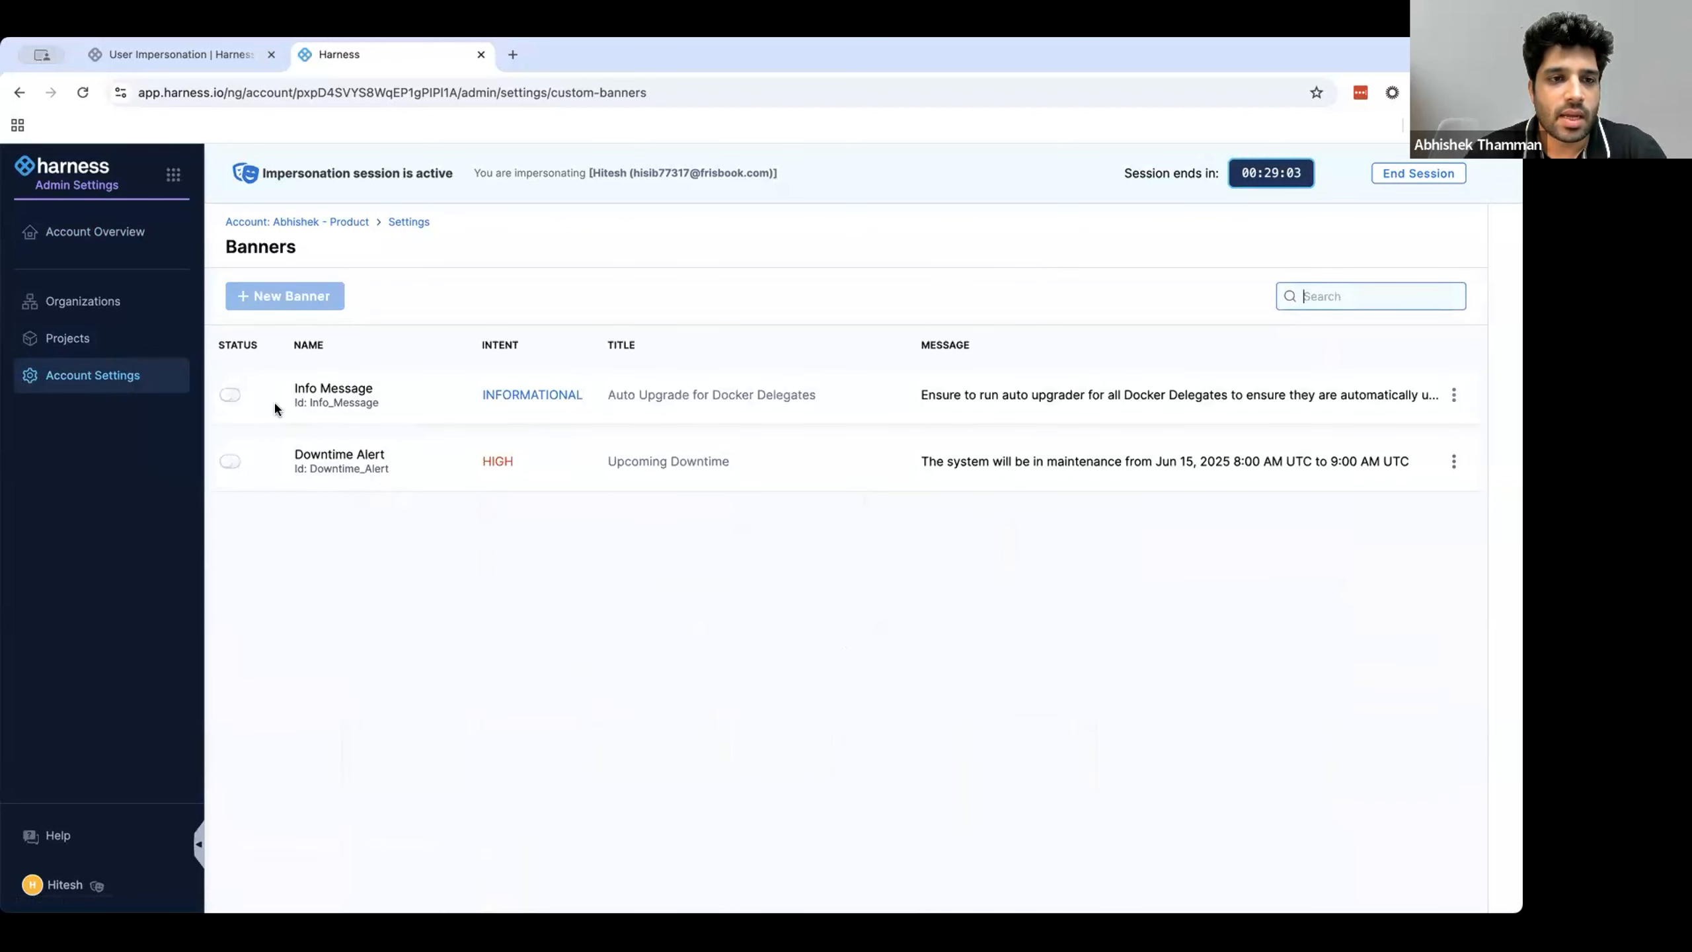
mouse_move(271, 290)
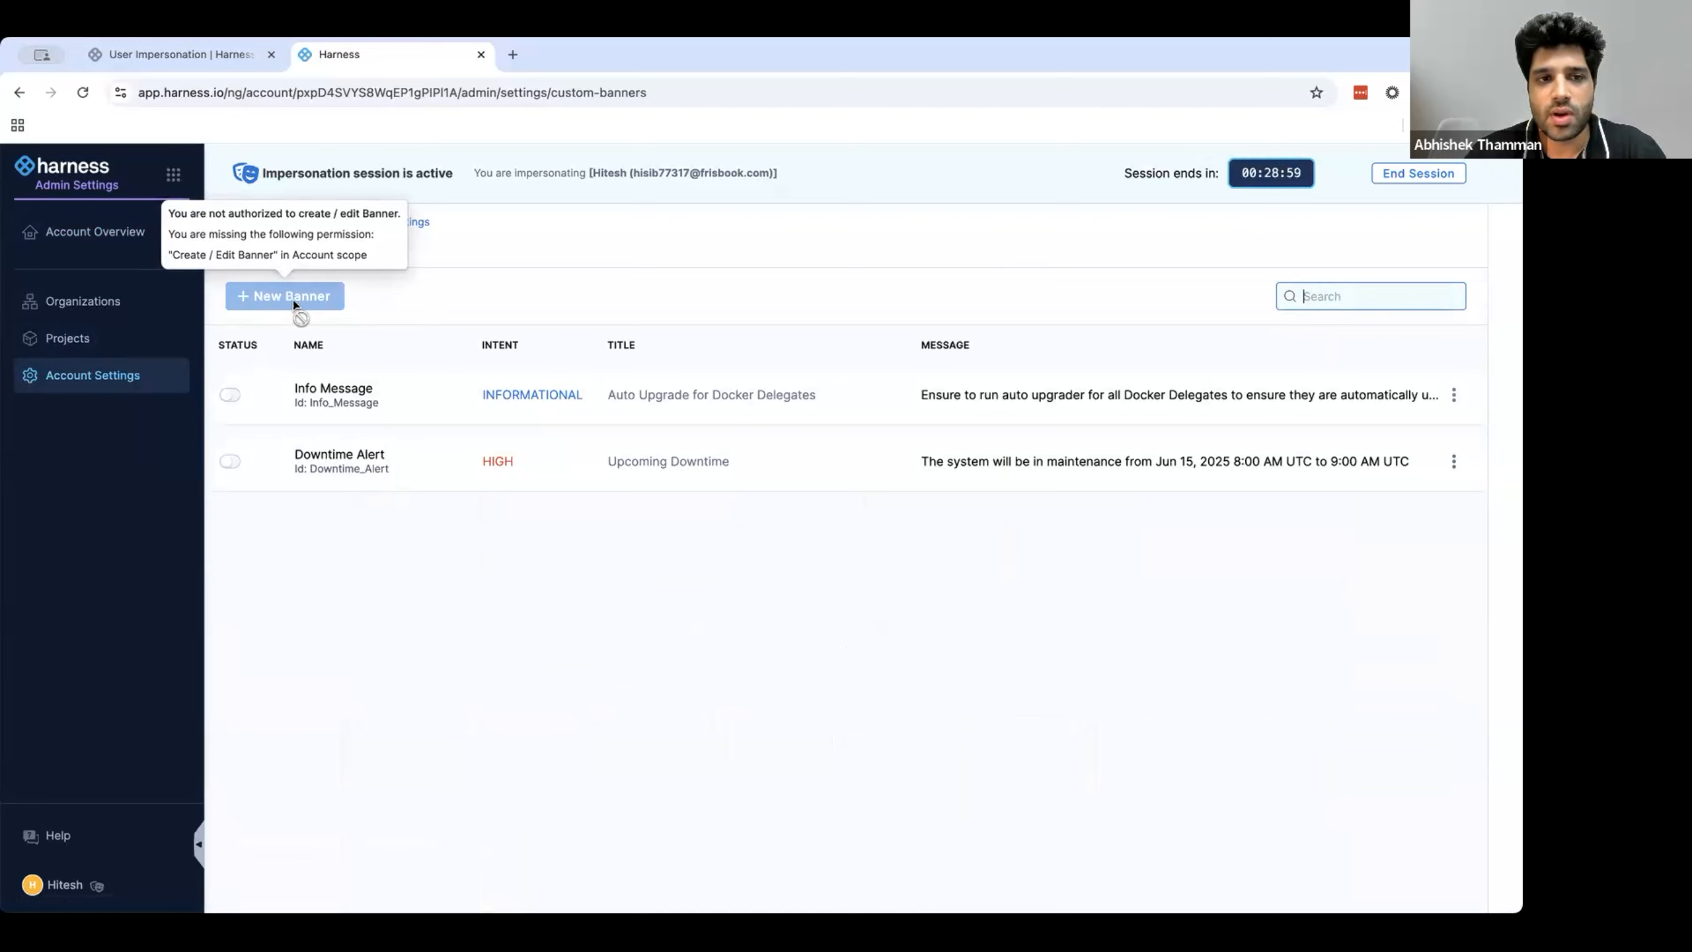
click(1453, 394)
mouse_move(1398, 388)
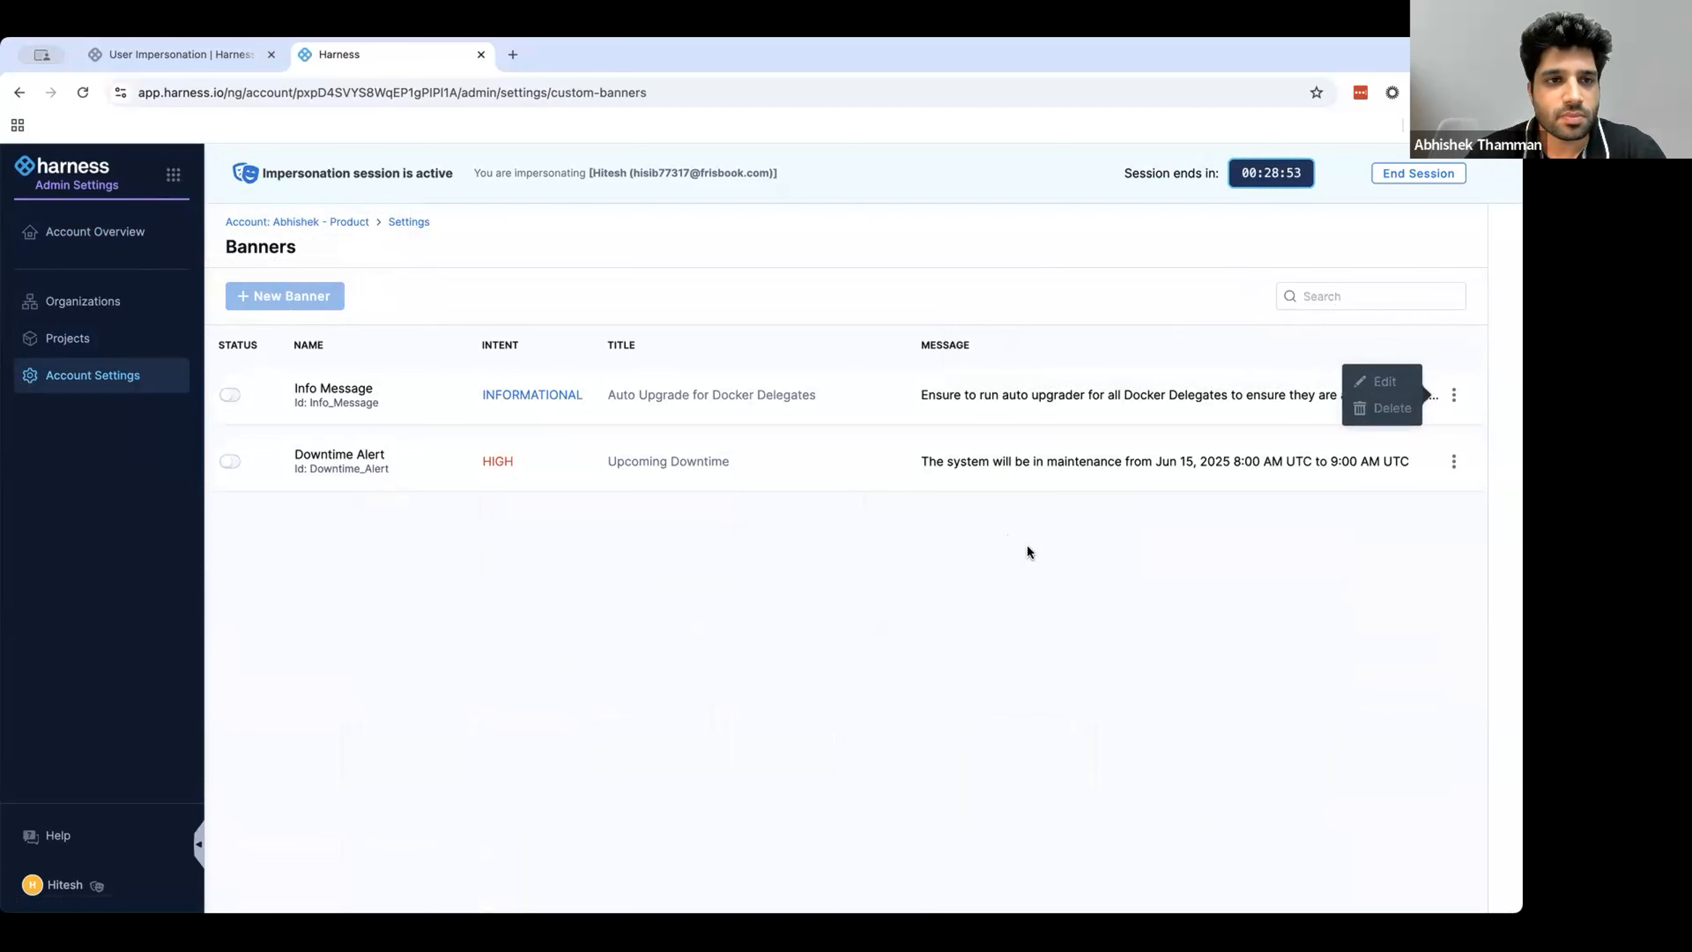
click(1028, 547)
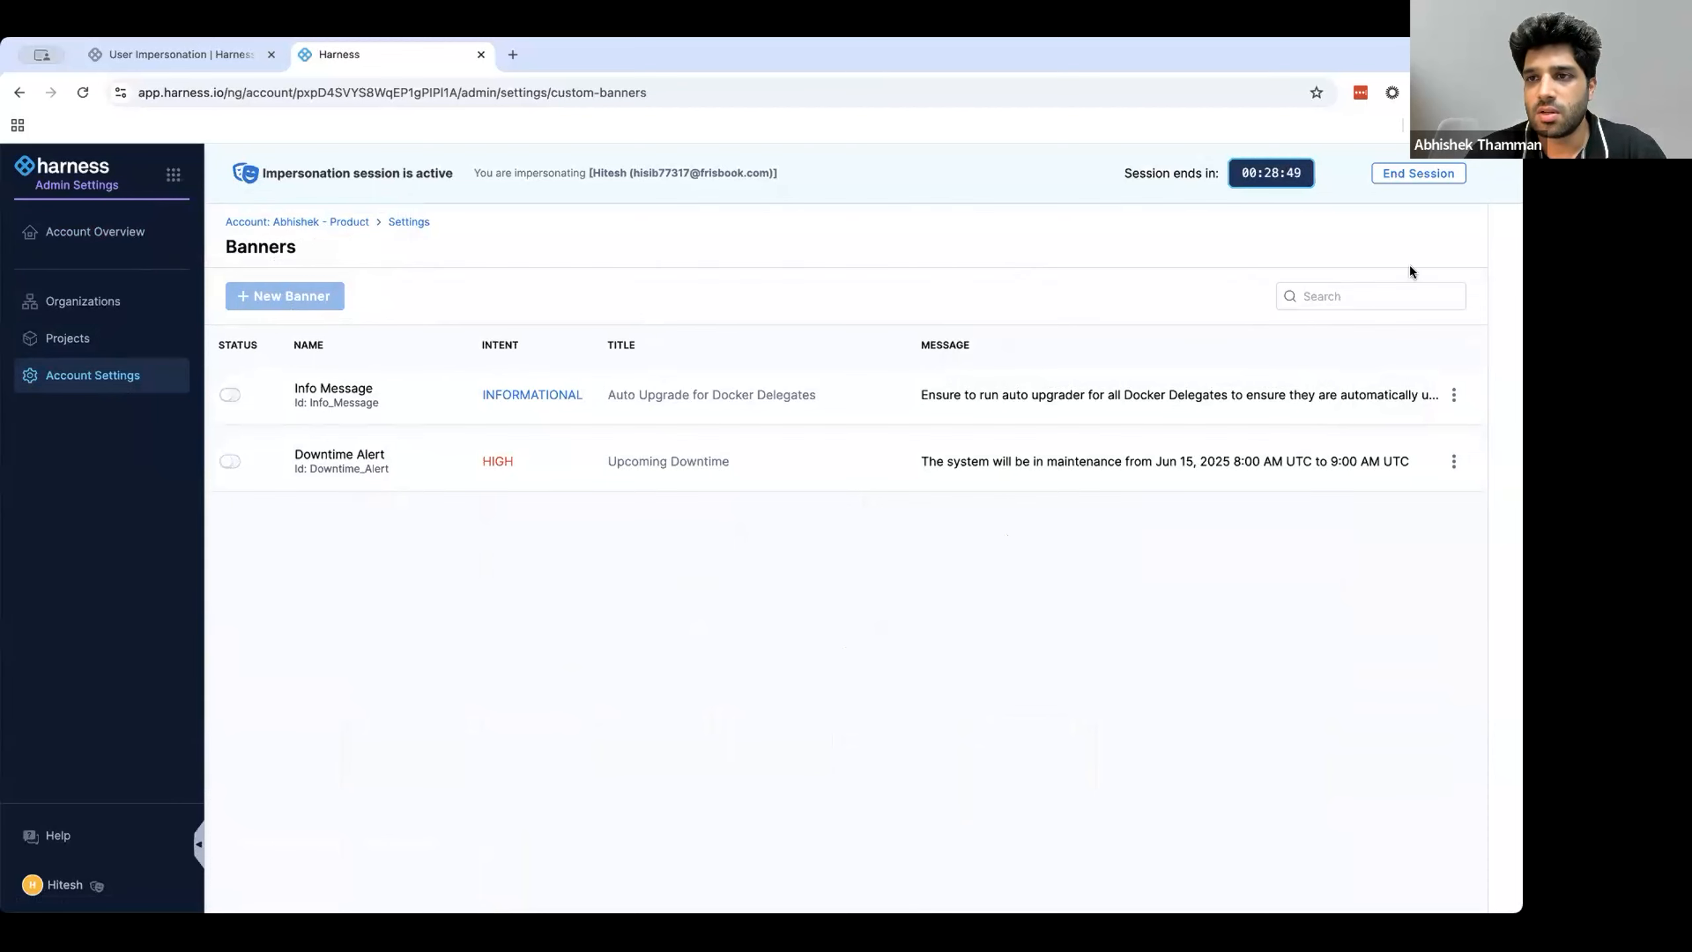
Step: End the active impersonation session
click(1417, 183)
click(656, 573)
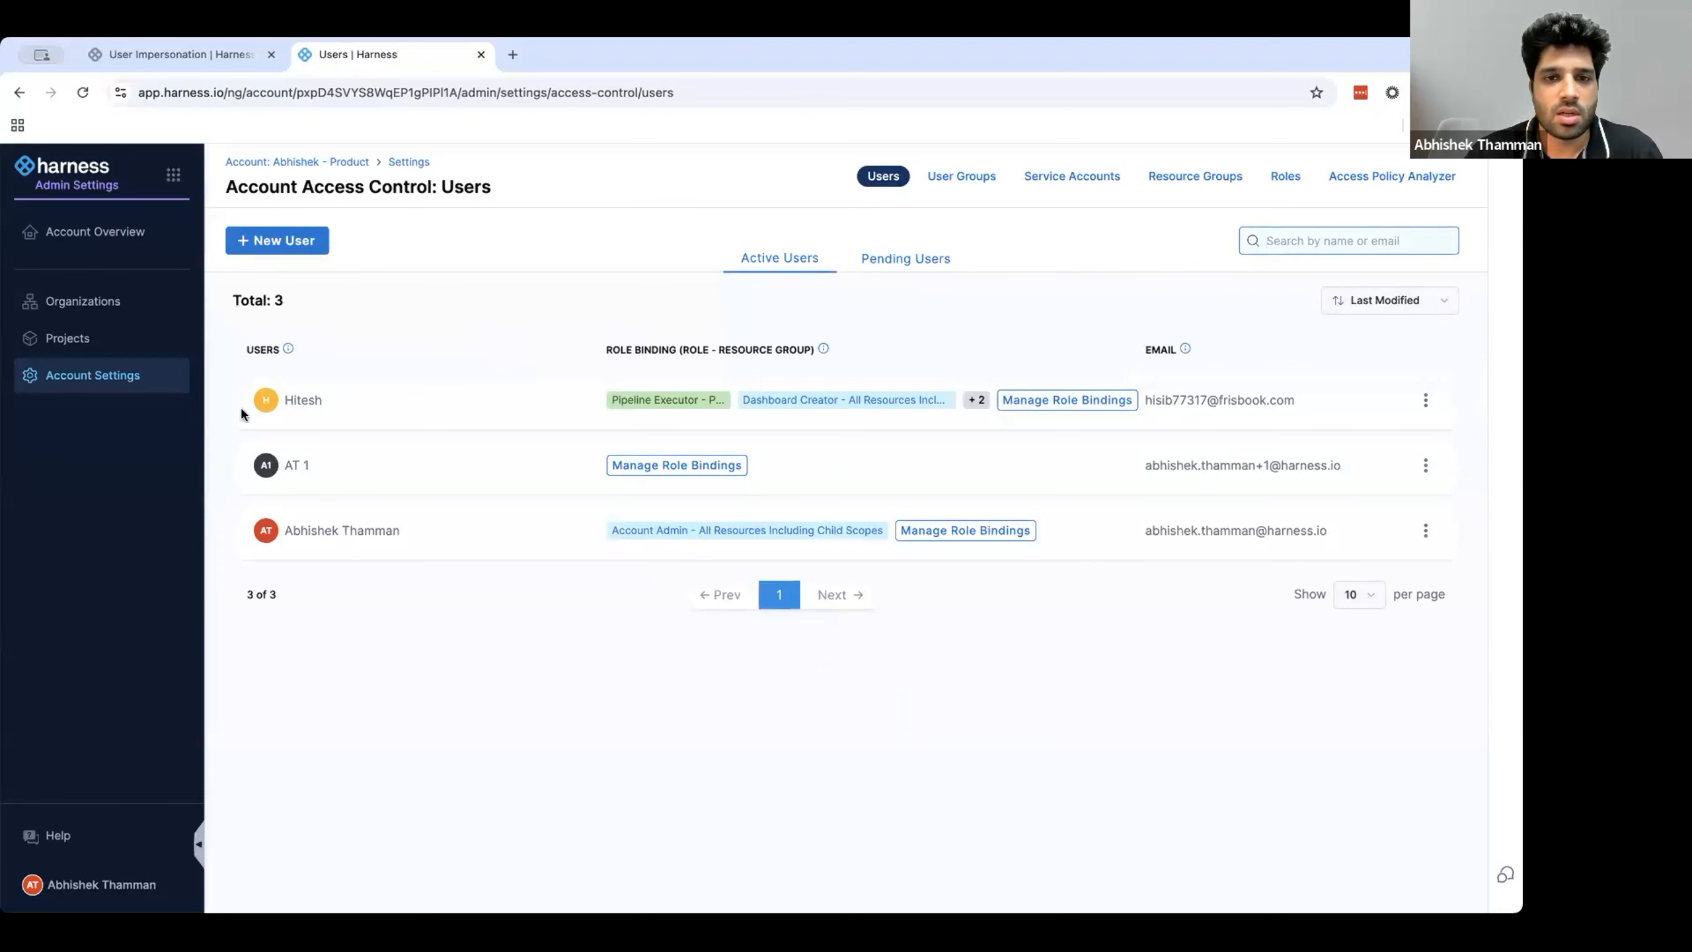
click(1077, 402)
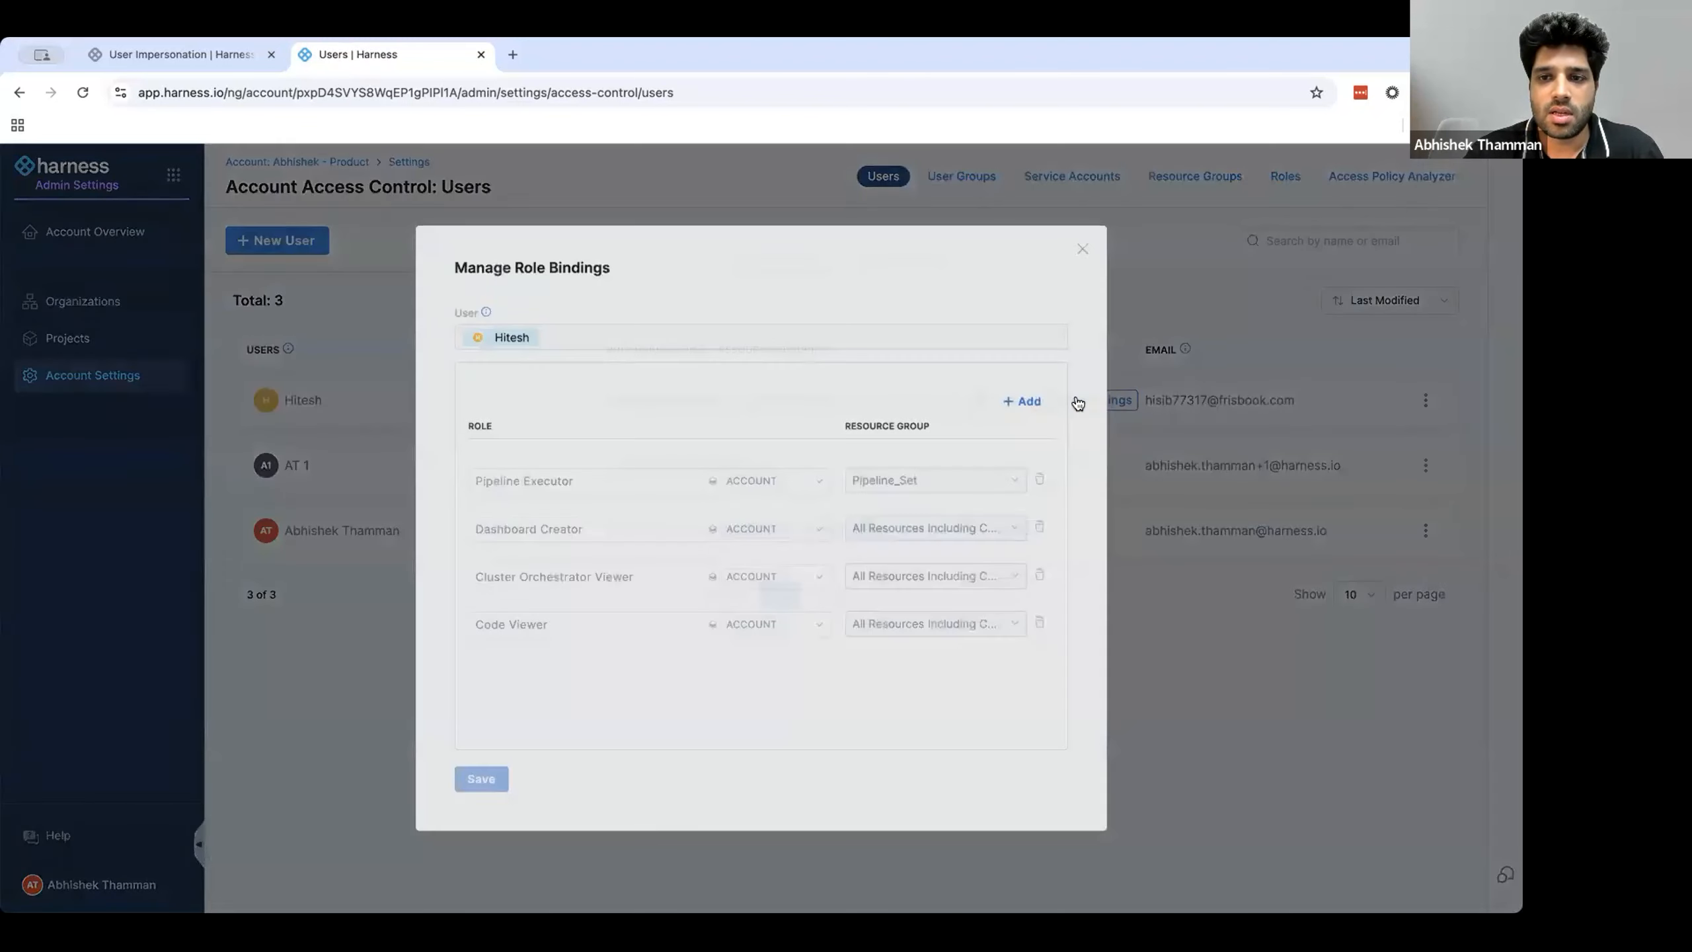
click(1112, 225)
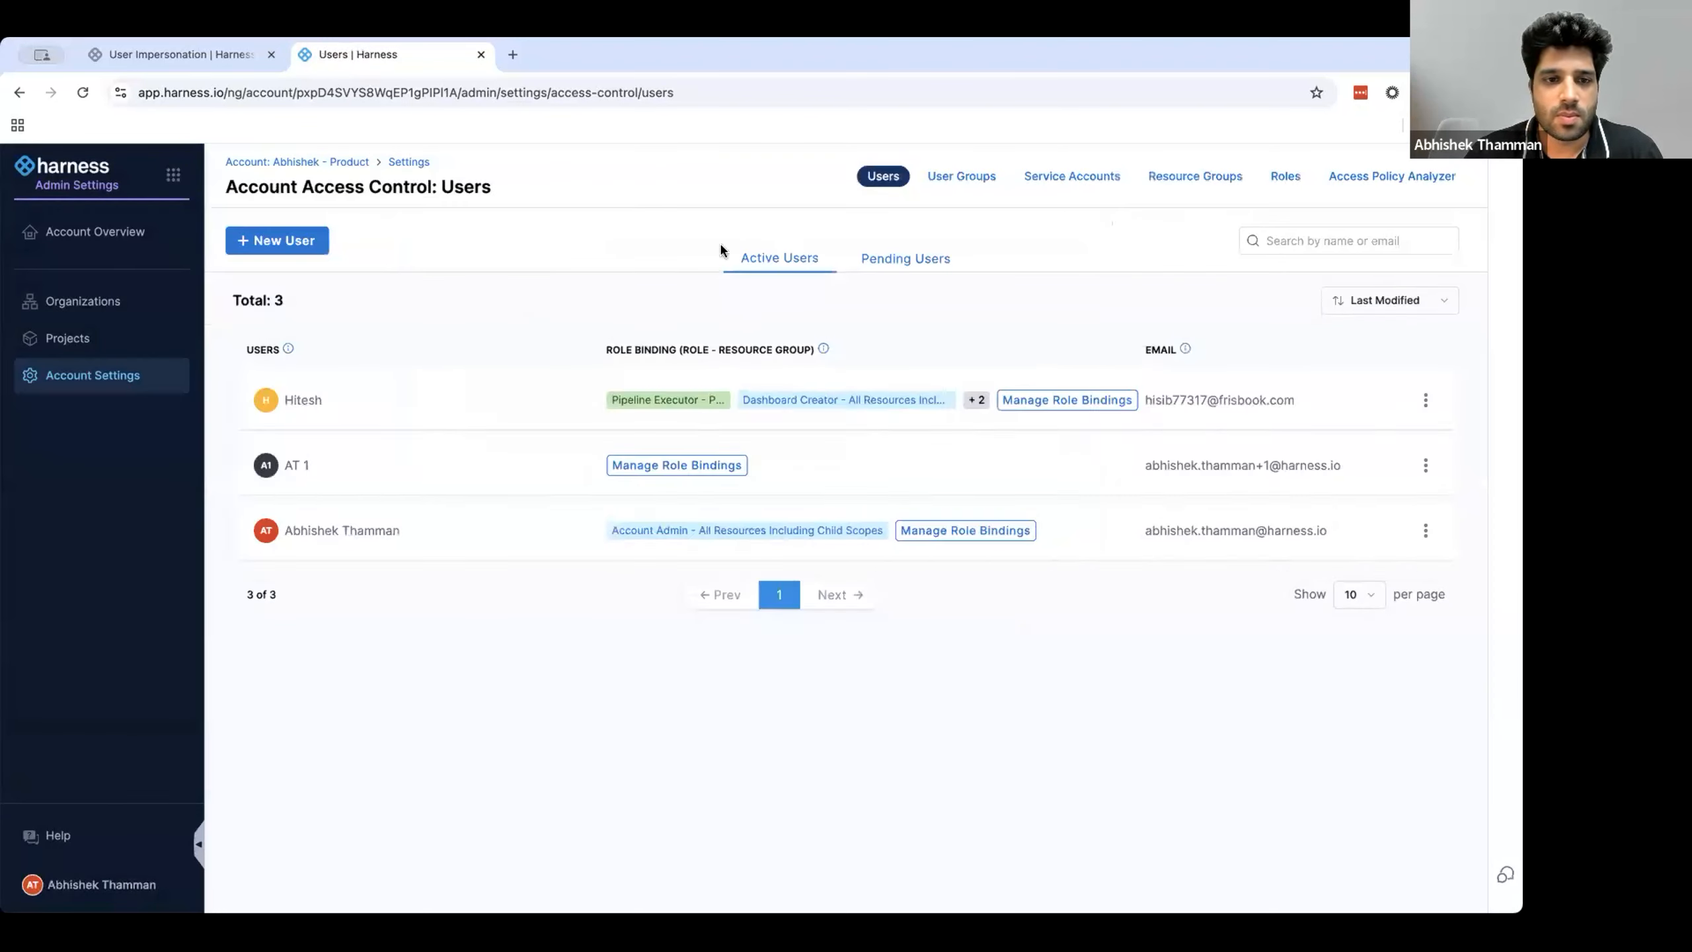
click(126, 884)
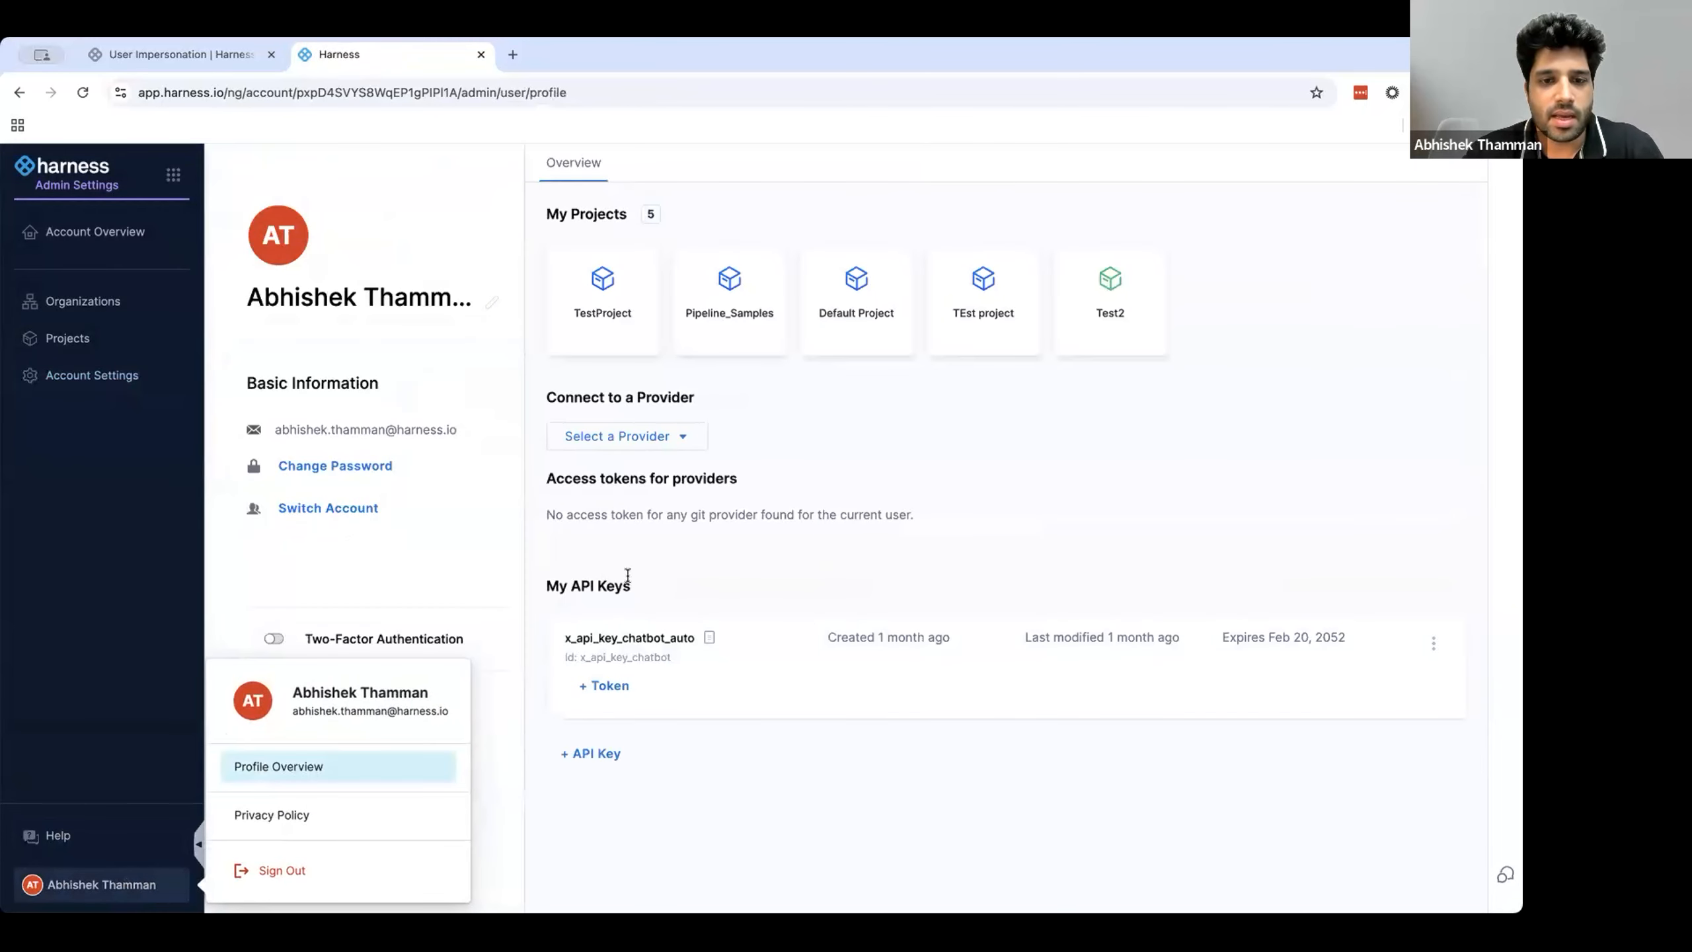
Step: Create a new account-level role named "Banner Creator" in the access control settings
click(91, 375)
scroll(563, 508, down, 7)
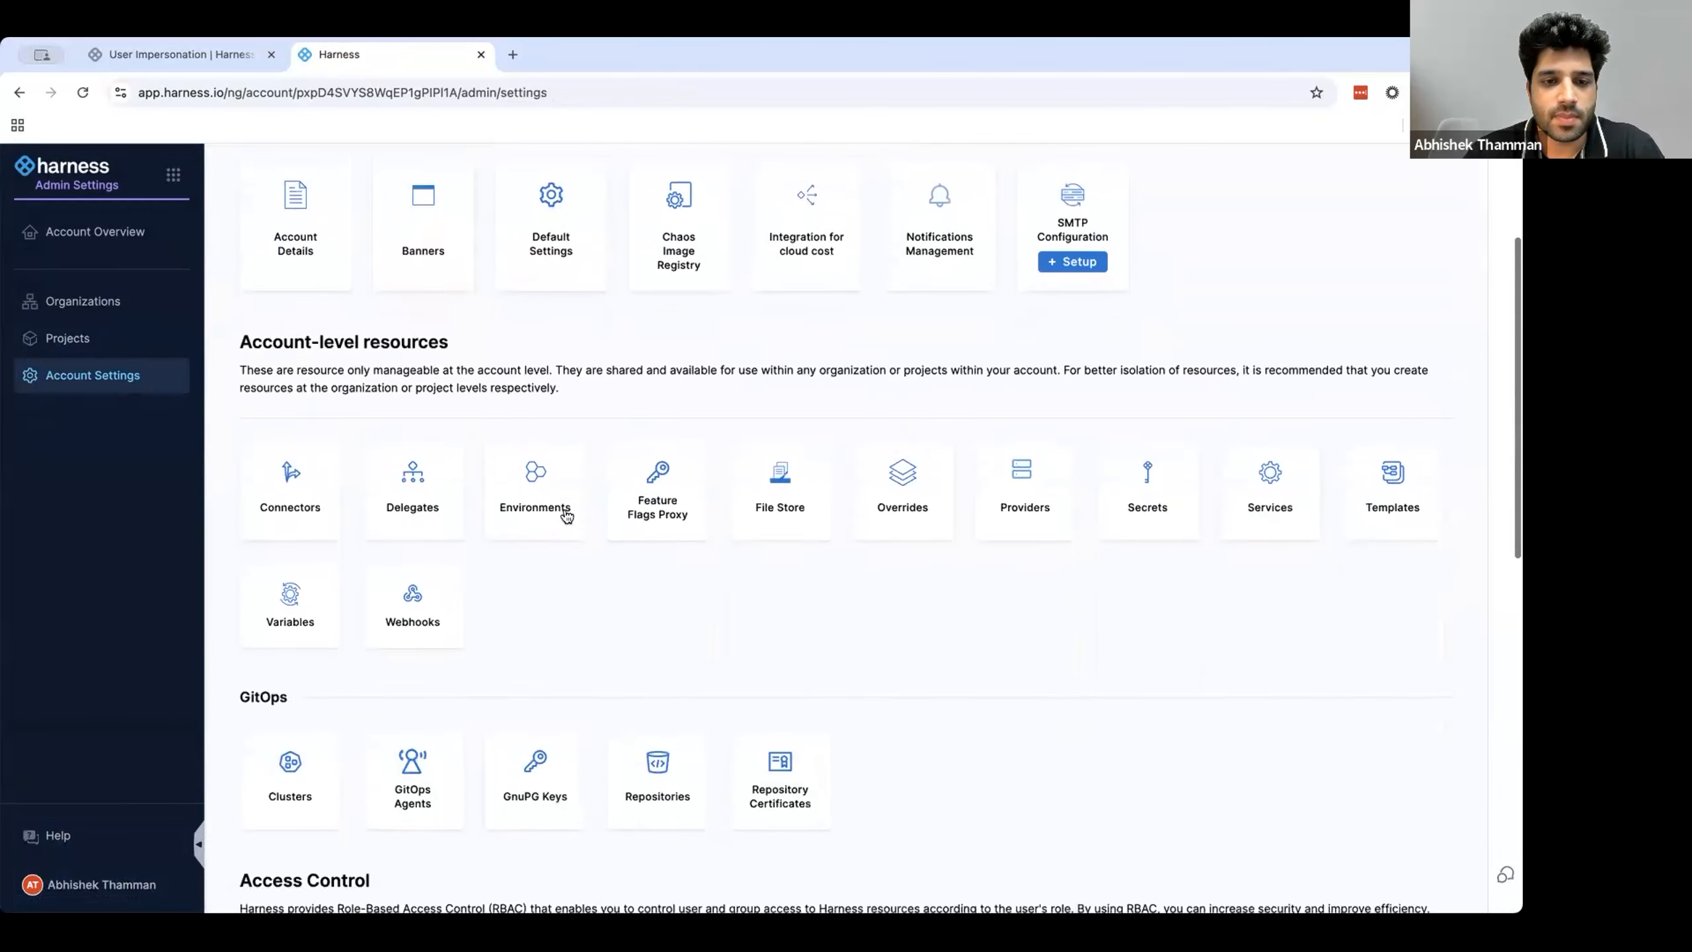
click(528, 733)
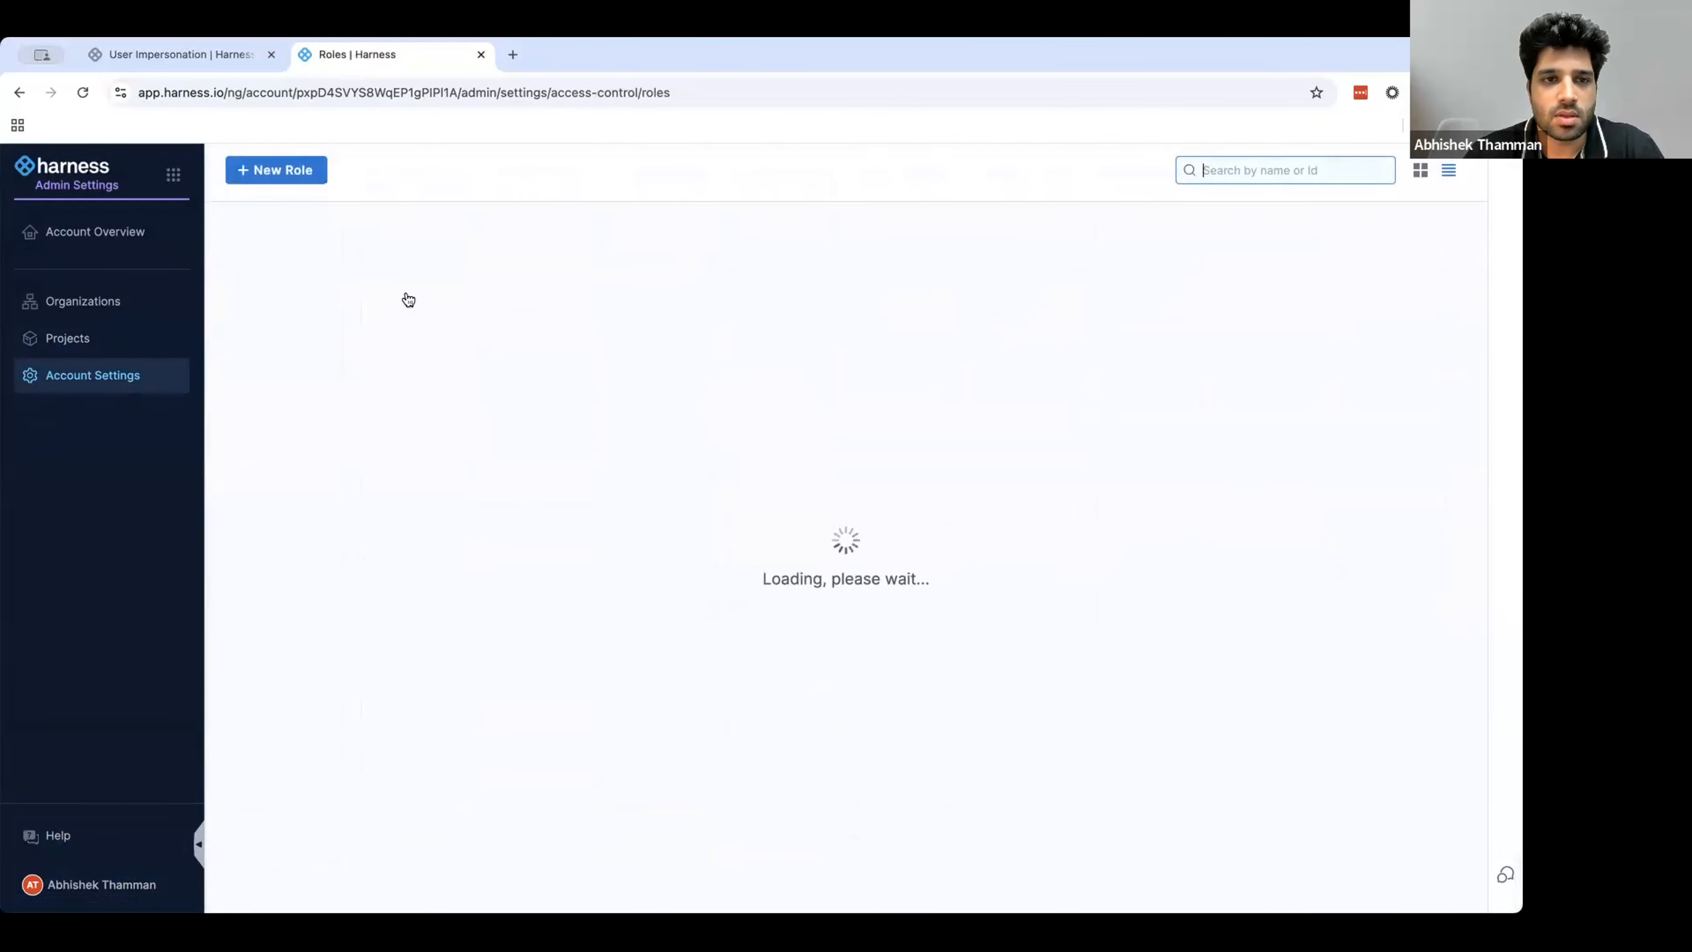
click(276, 169)
click(644, 415)
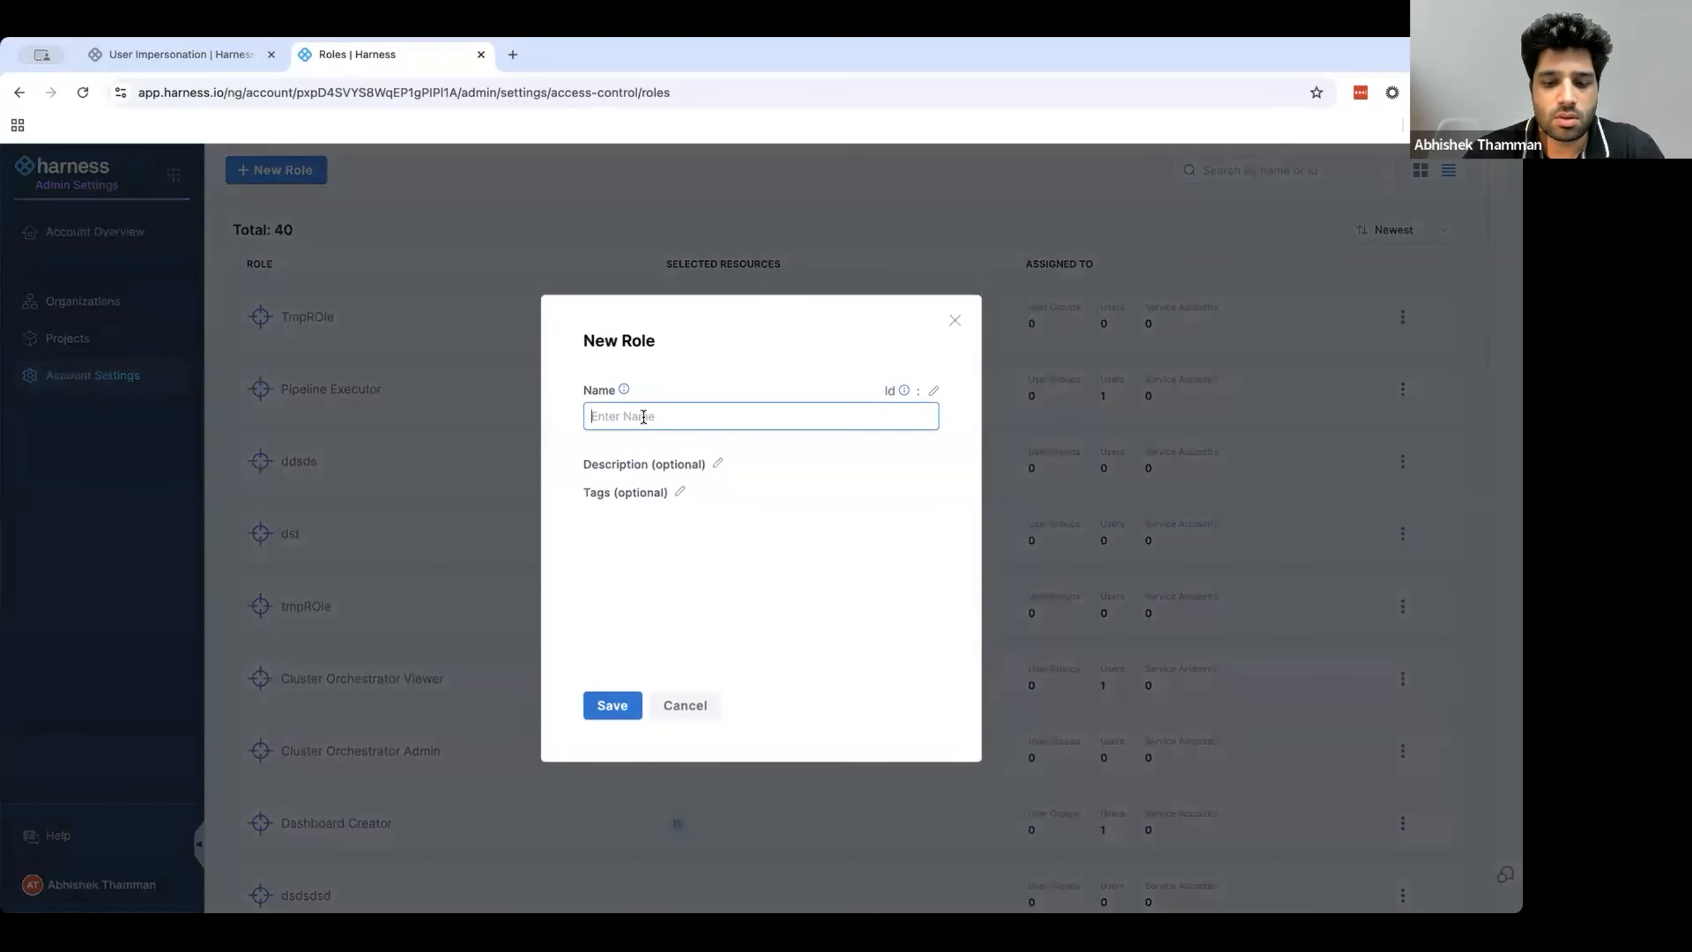
text(Banner Creator)
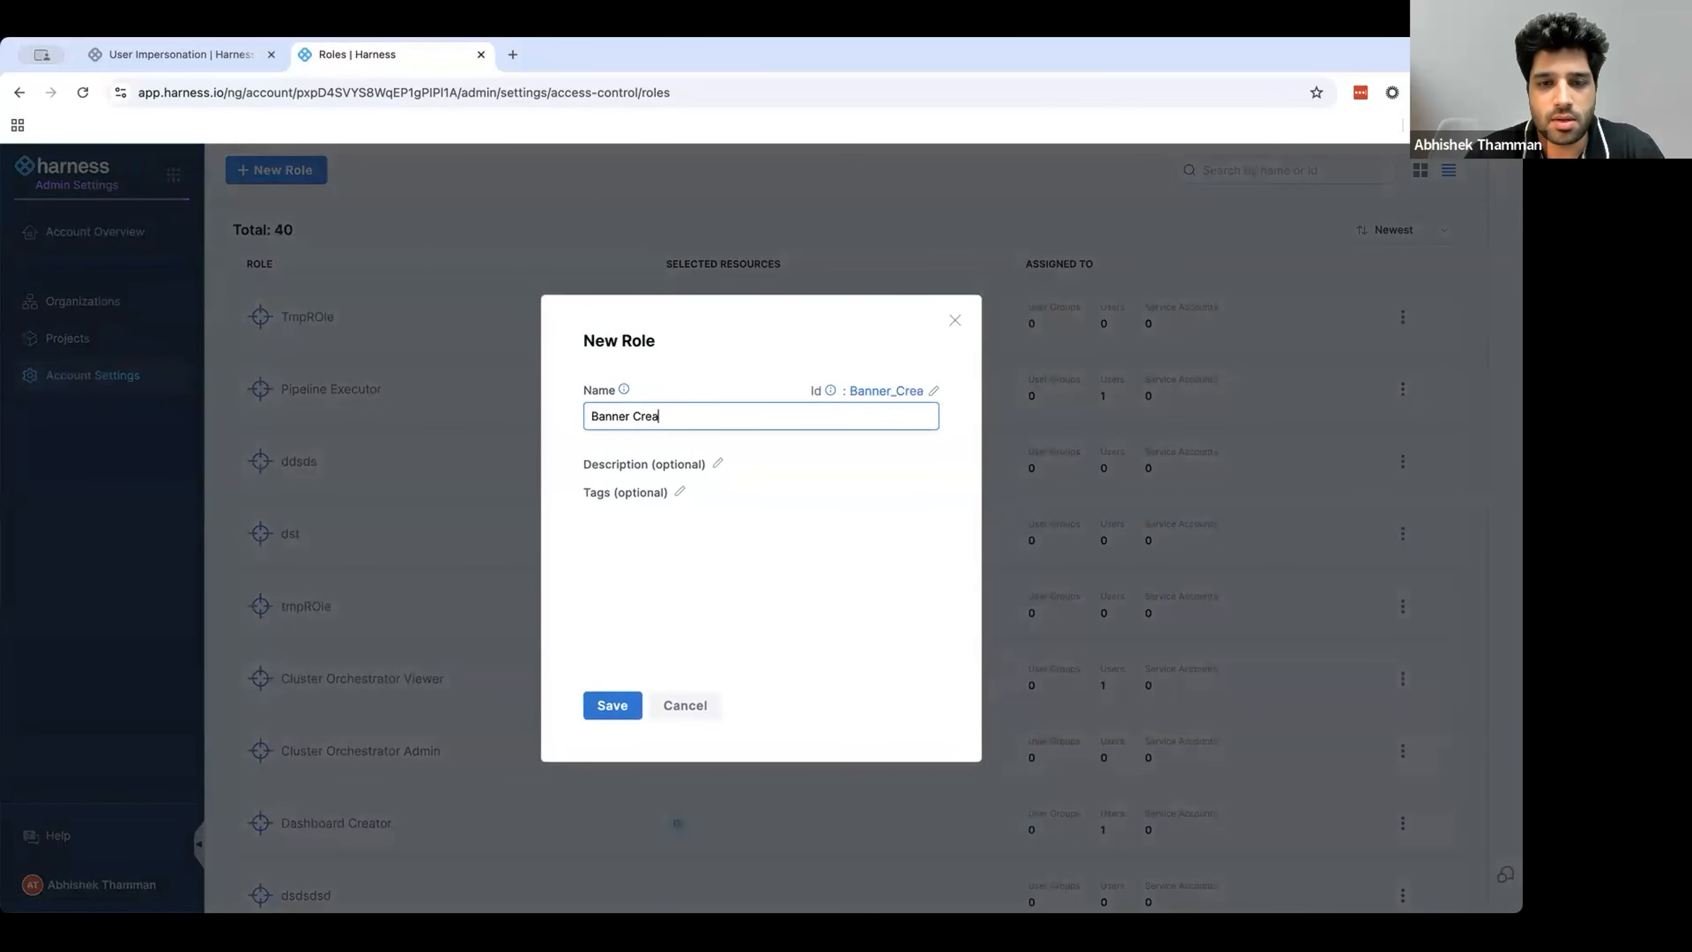
click(626, 707)
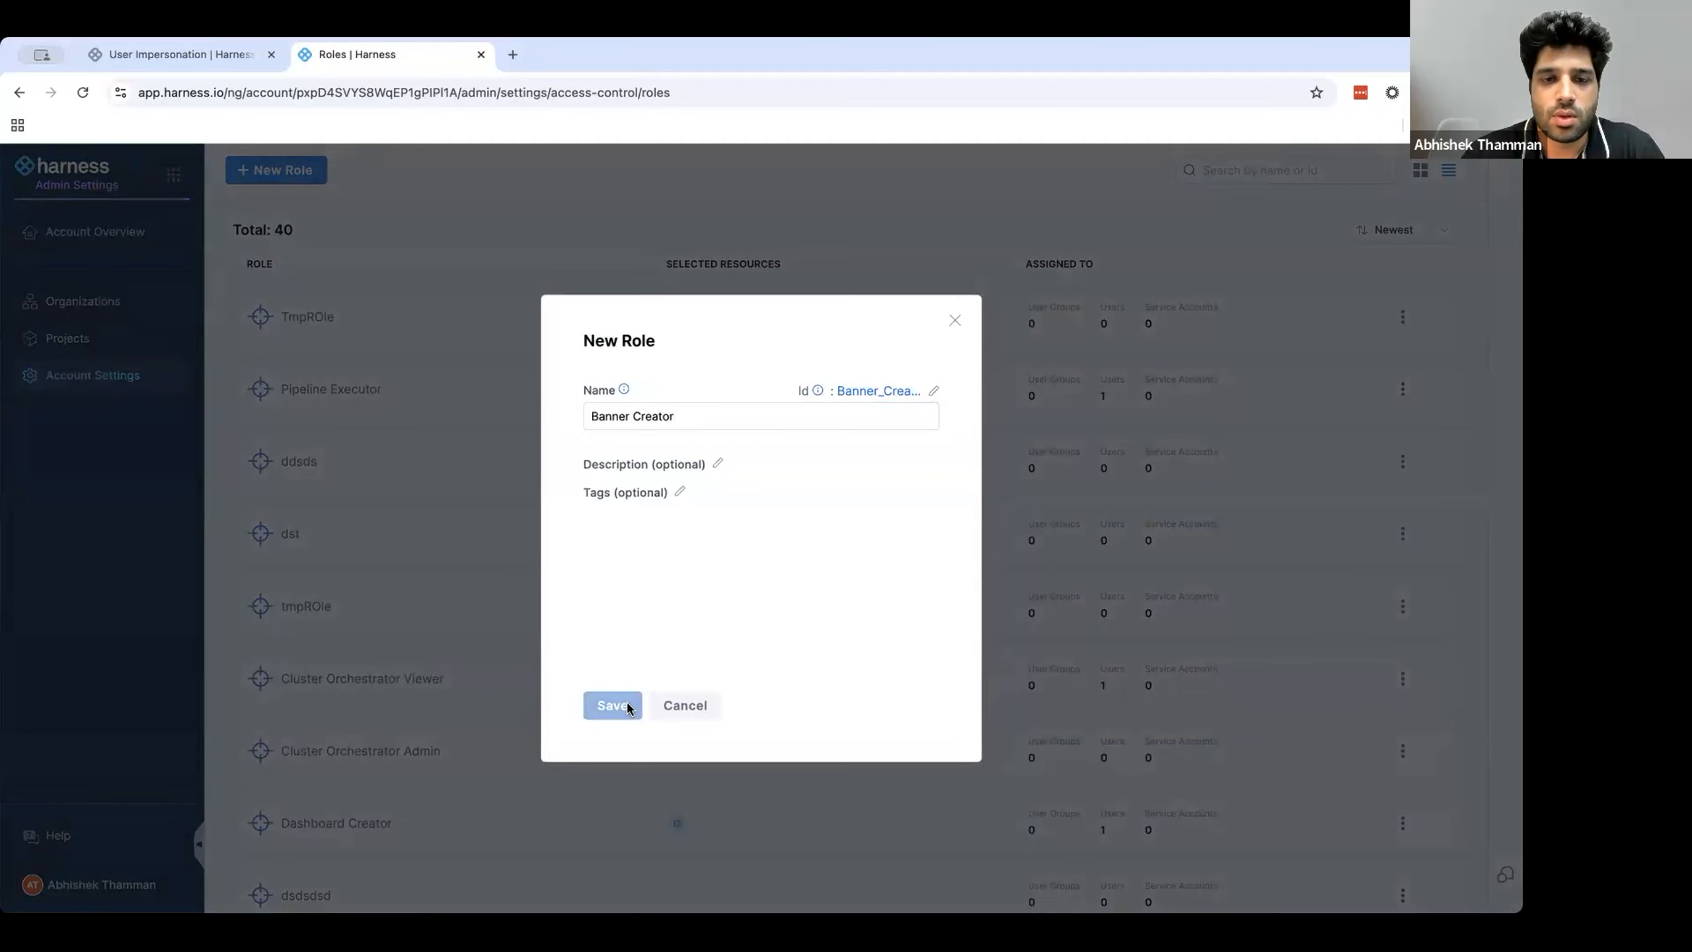
Step: Grant the Banner Creator role the View and Create / Edit permissions for Banner and apply the changes
scroll(668, 542, down, 1)
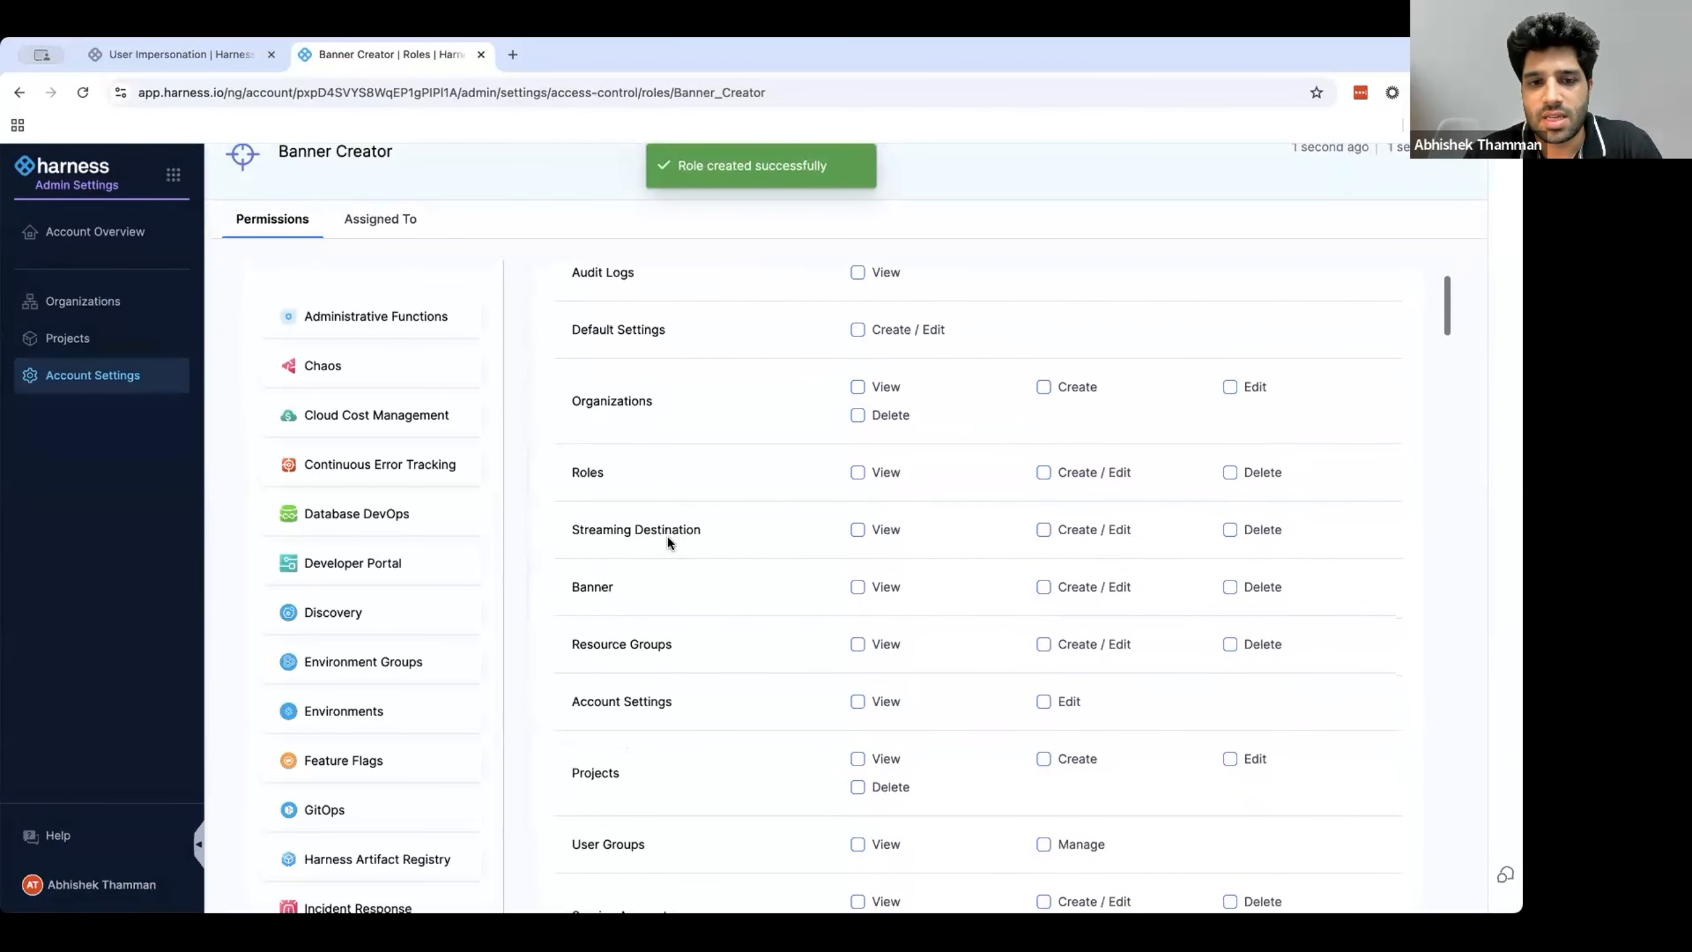
click(1043, 589)
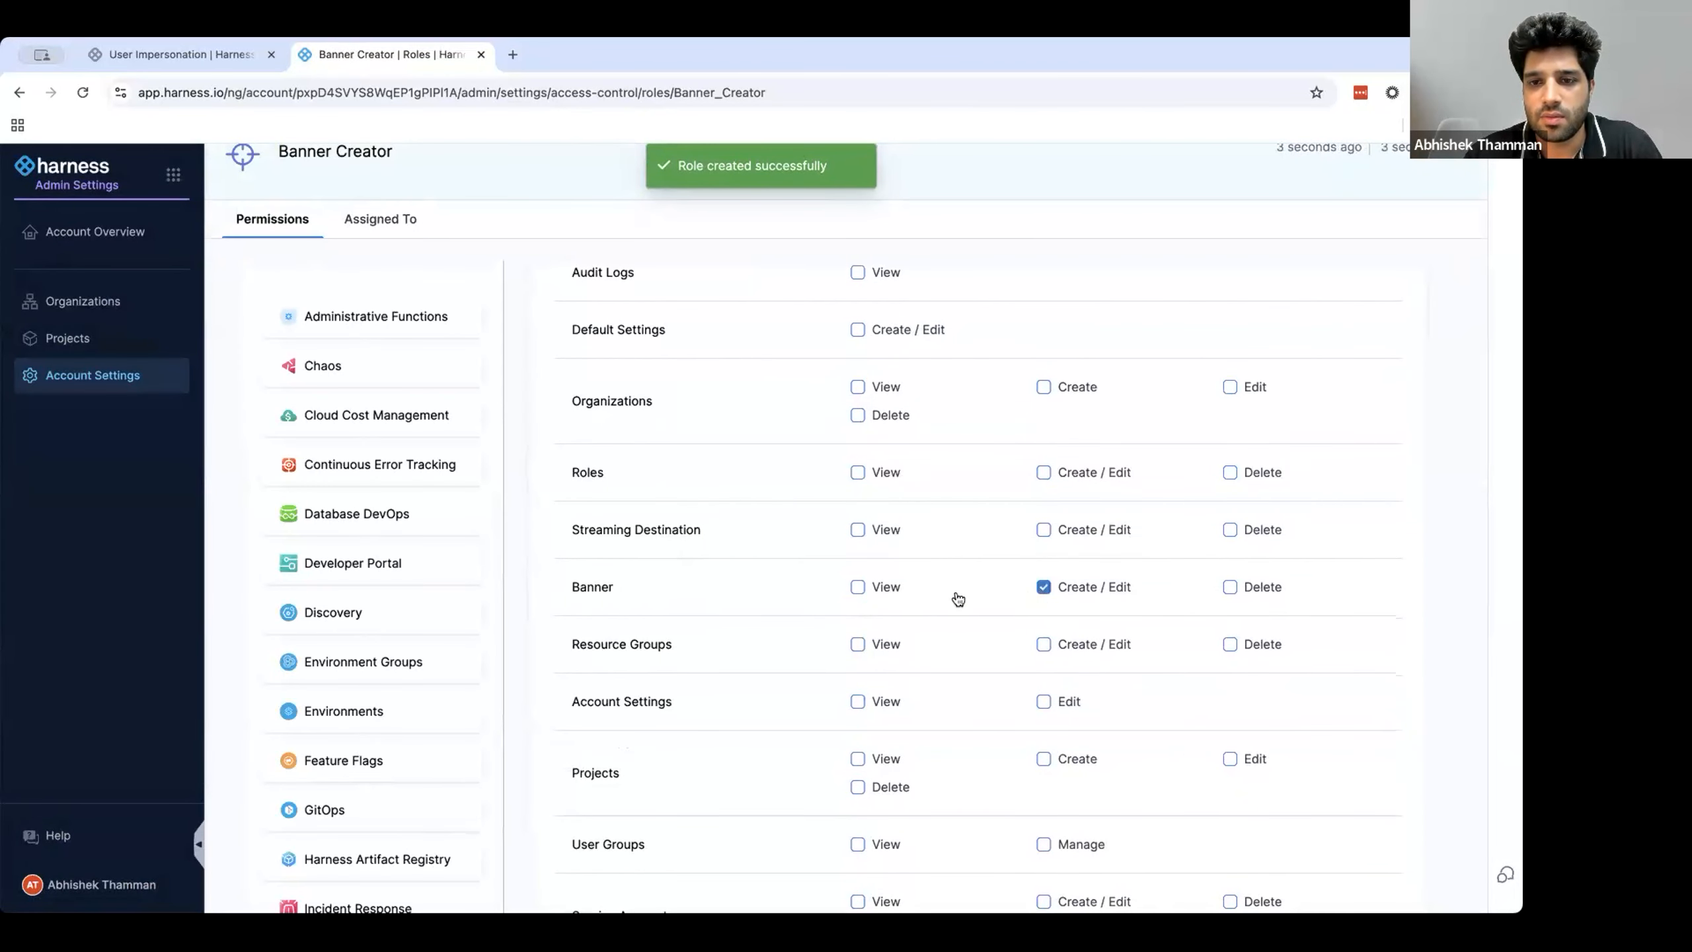
click(858, 588)
scroll(1015, 589, up, 4)
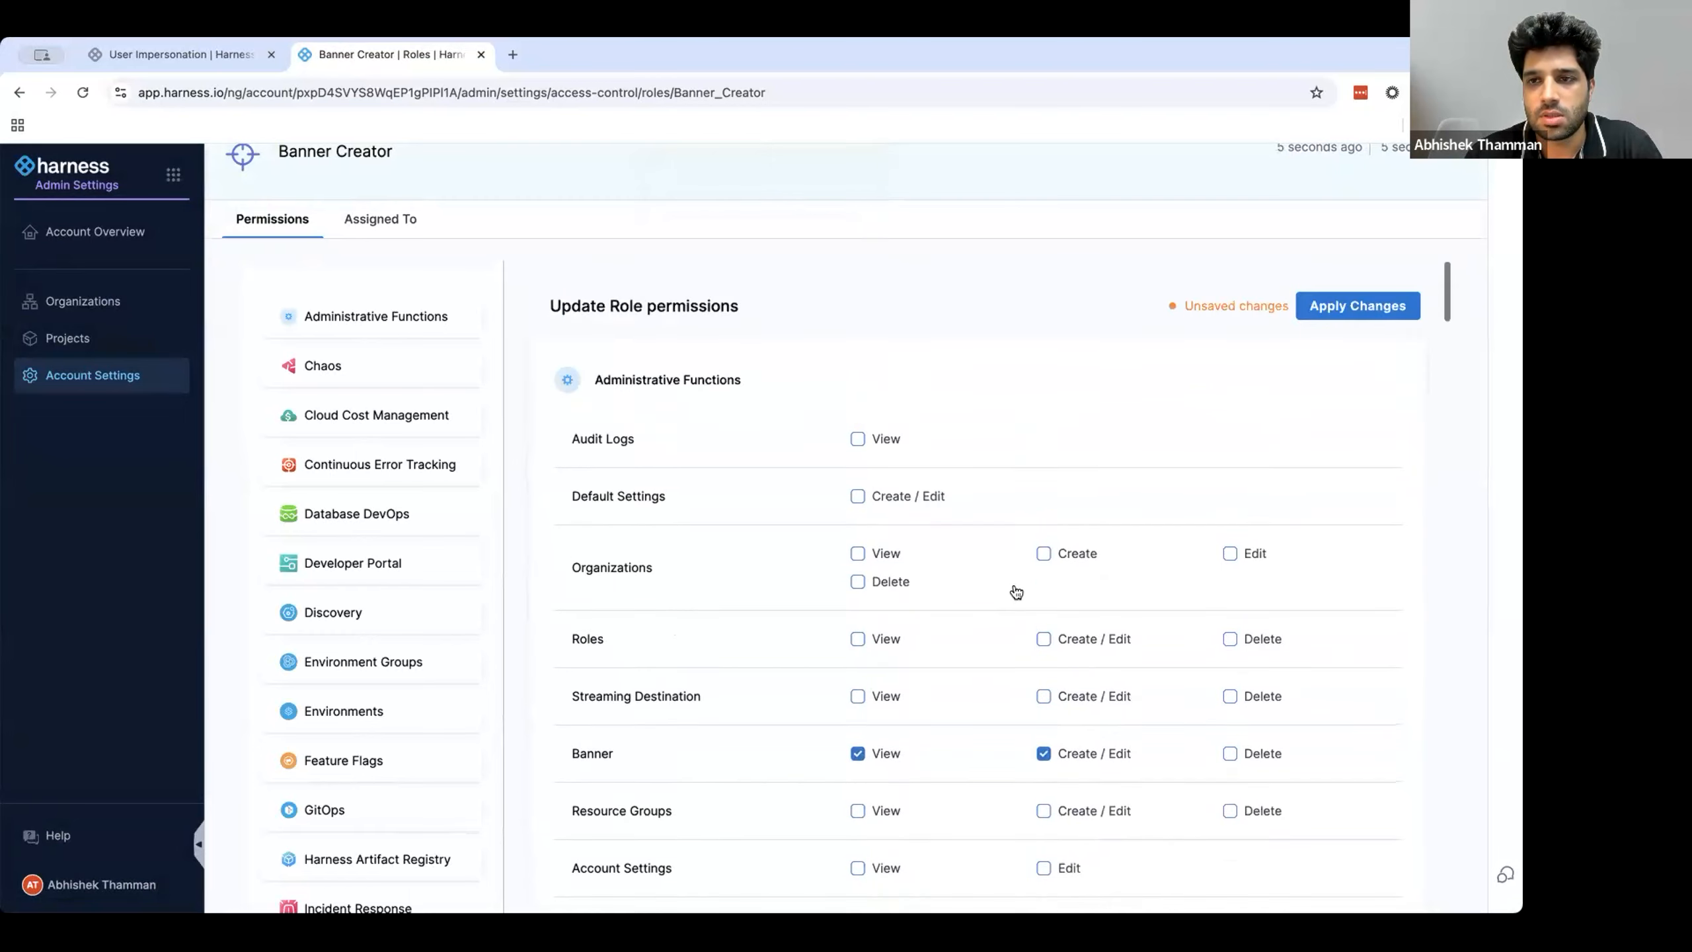
click(1342, 380)
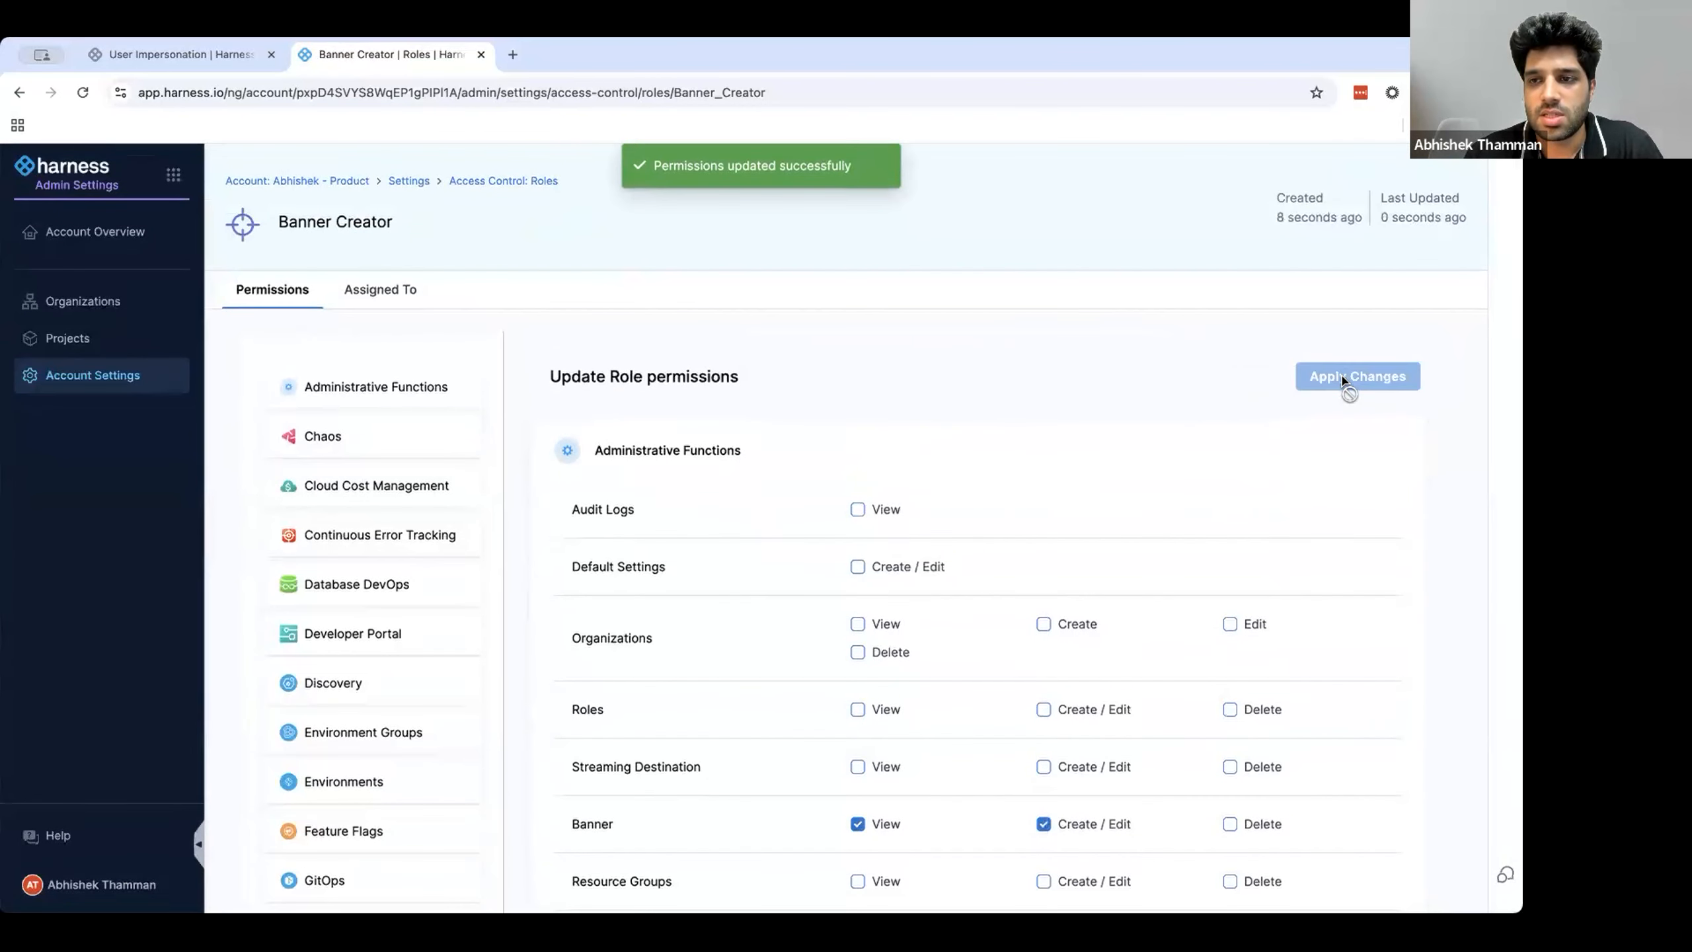
Step: Assign the previously impersonated user the Banner Creator role on the All Resources Including Child Scopes resource group and save the role bindings
click(105, 377)
scroll(502, 460, down, 10)
click(905, 521)
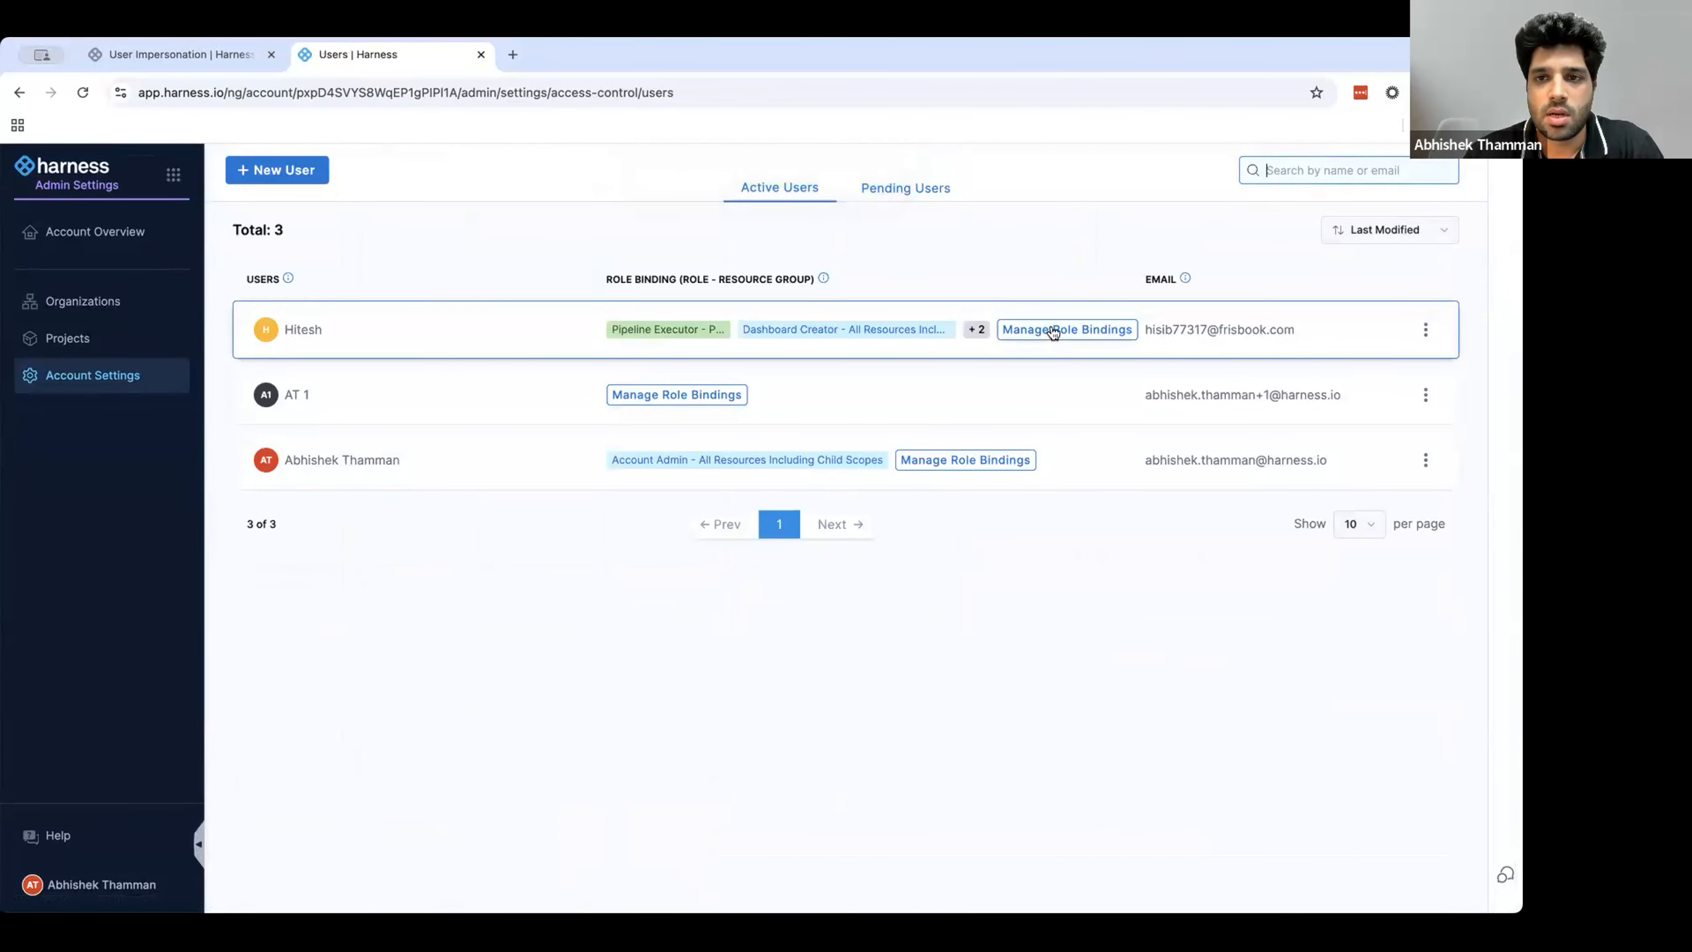
click(1053, 330)
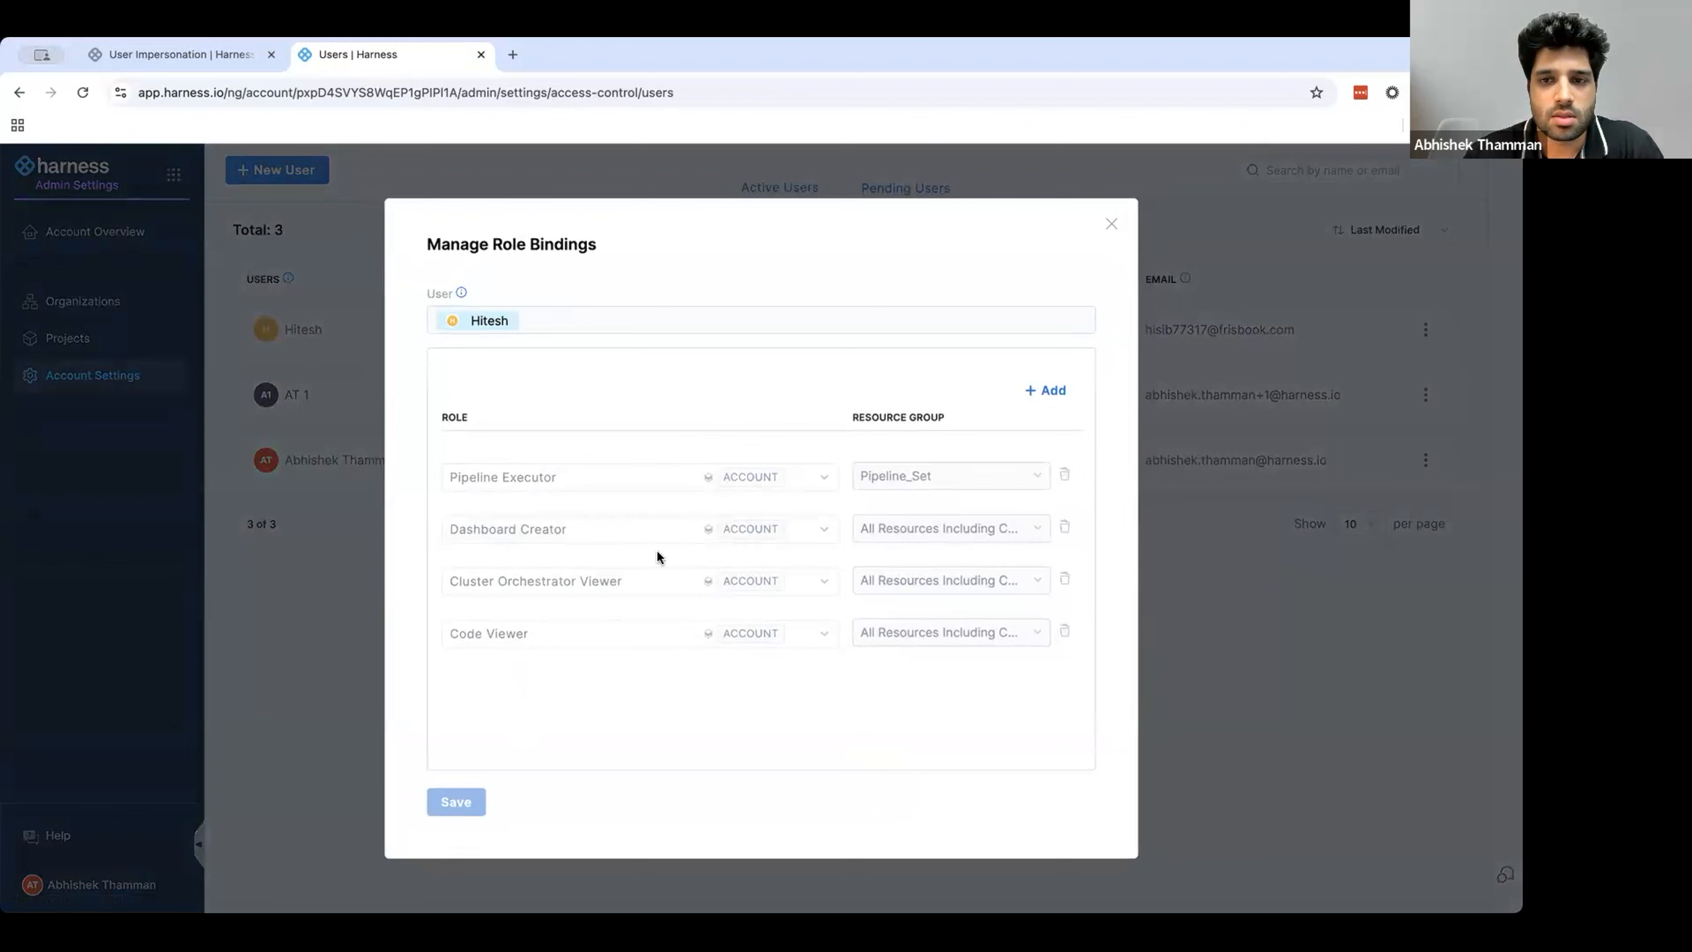
click(1051, 390)
click(642, 693)
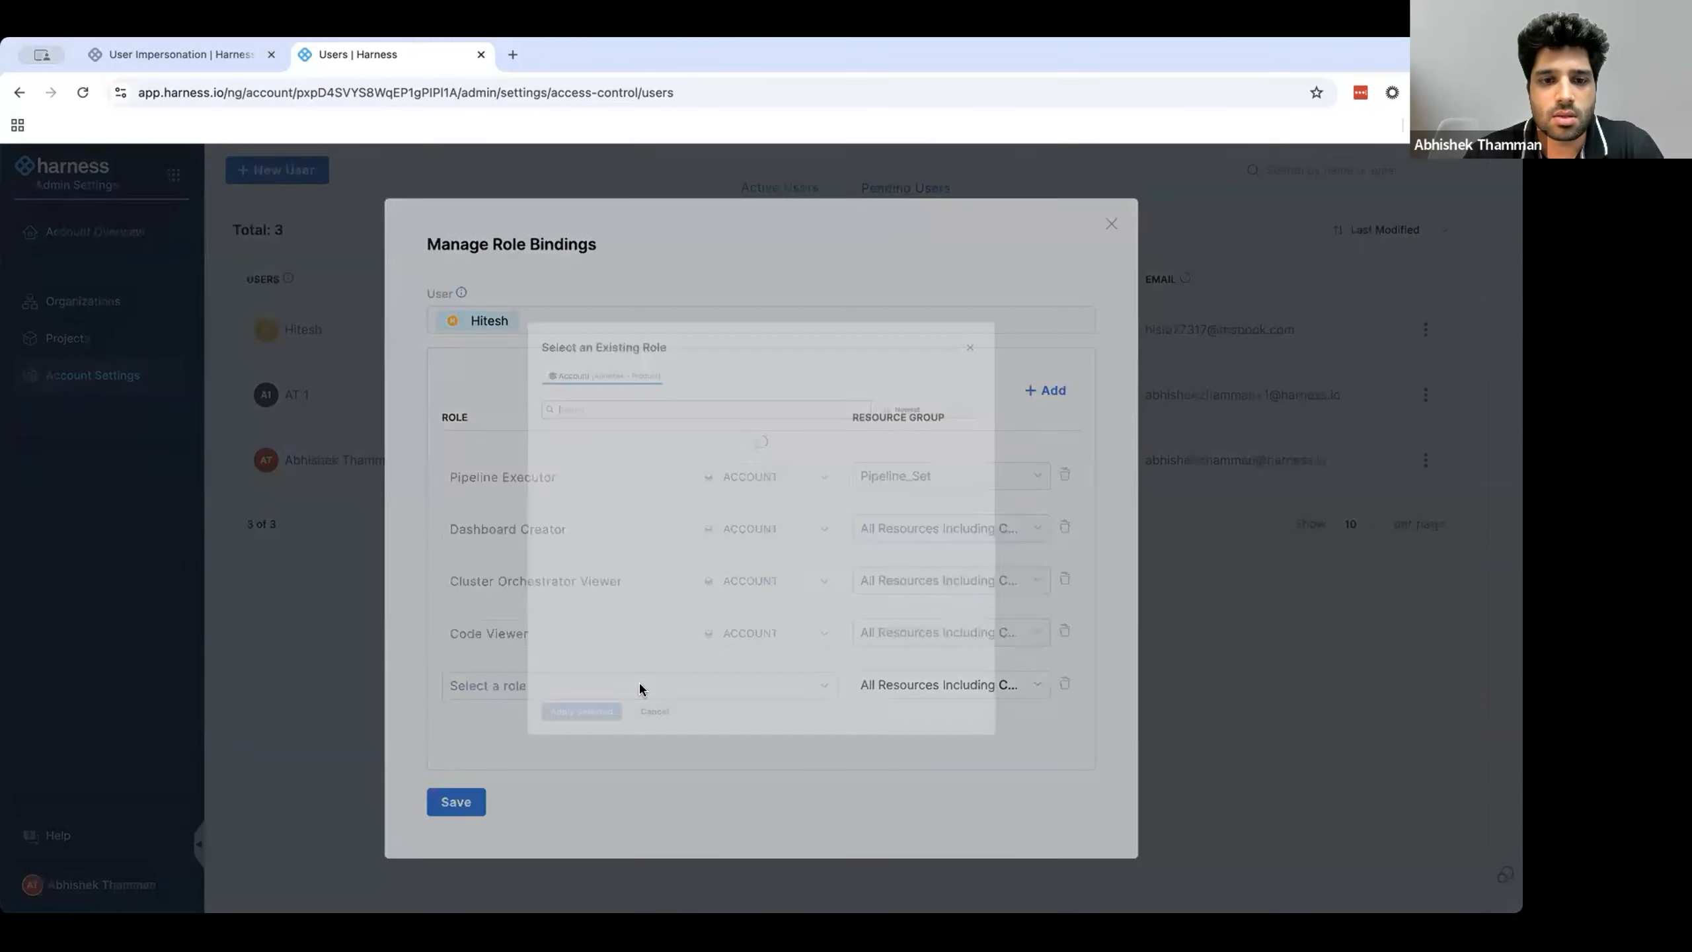
click(586, 398)
click(487, 814)
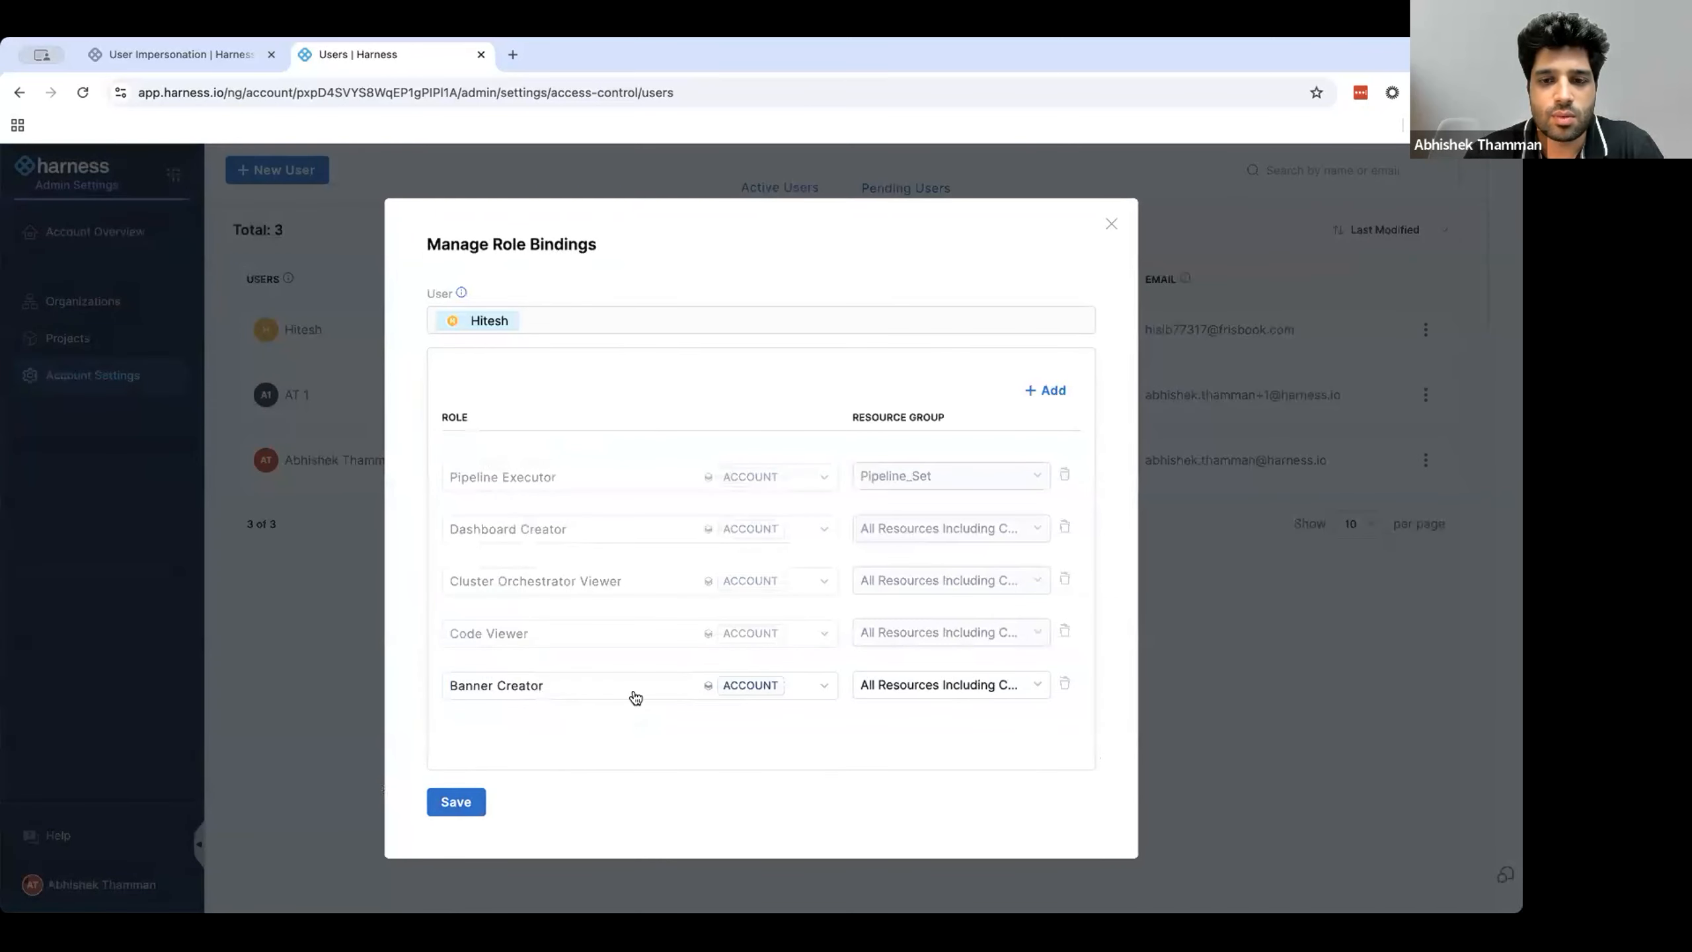
click(915, 685)
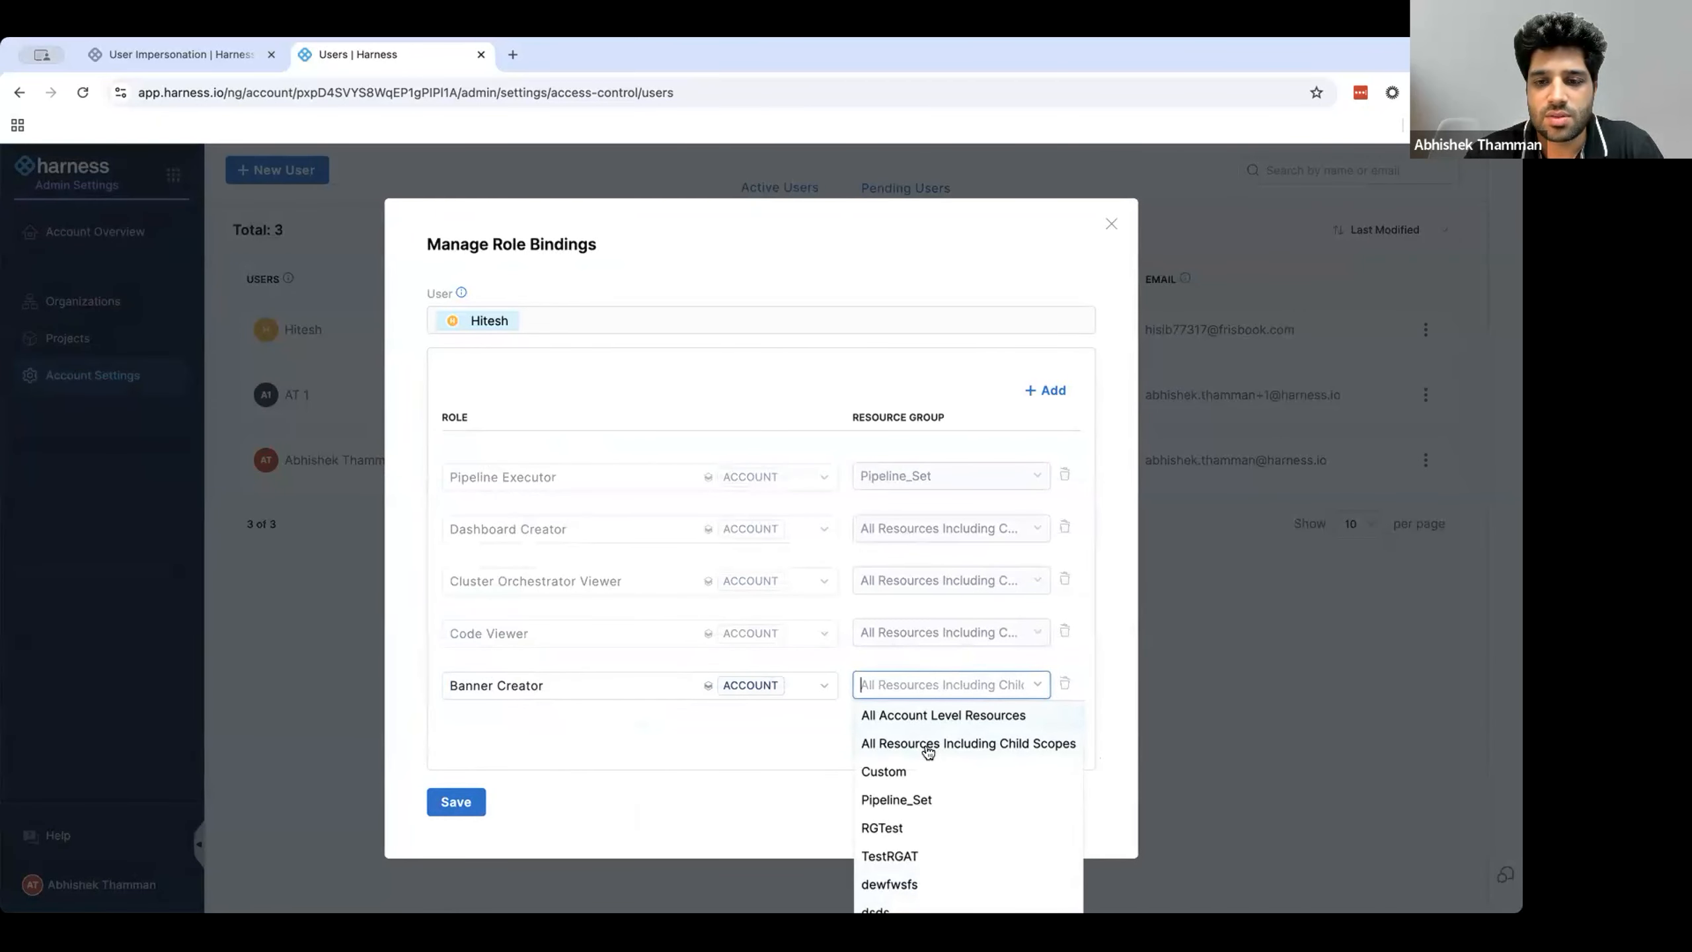
click(929, 743)
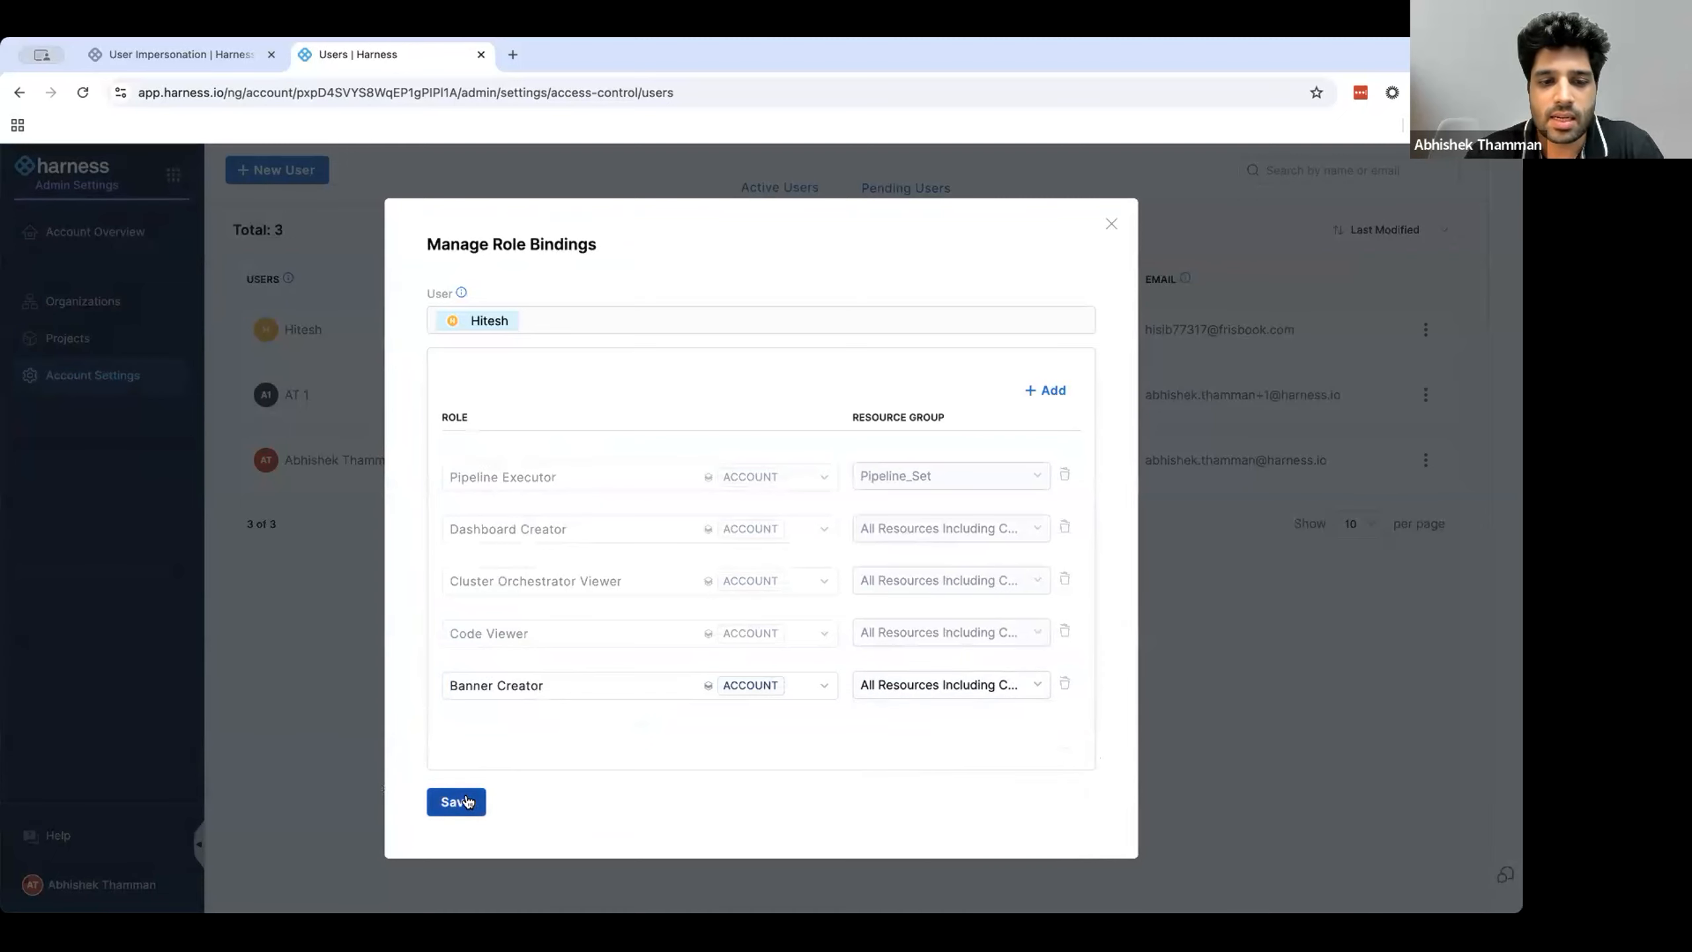
click(466, 801)
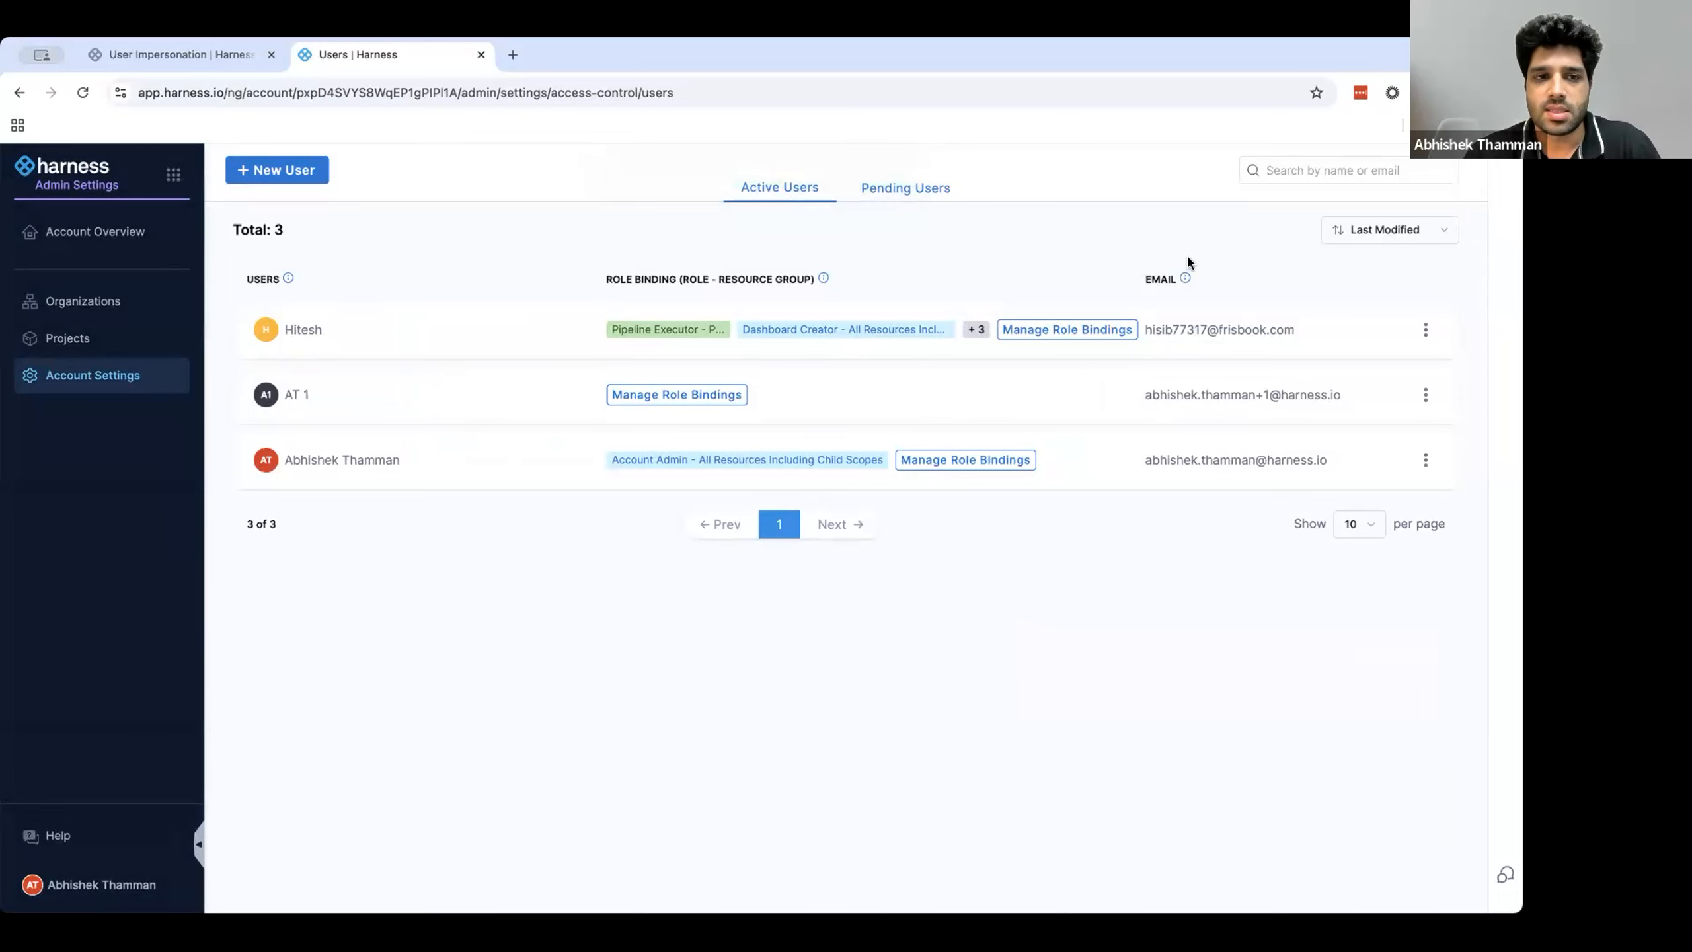
Step: Start impersonating the same user with the reason "Validate Banner access permissions"
click(1426, 329)
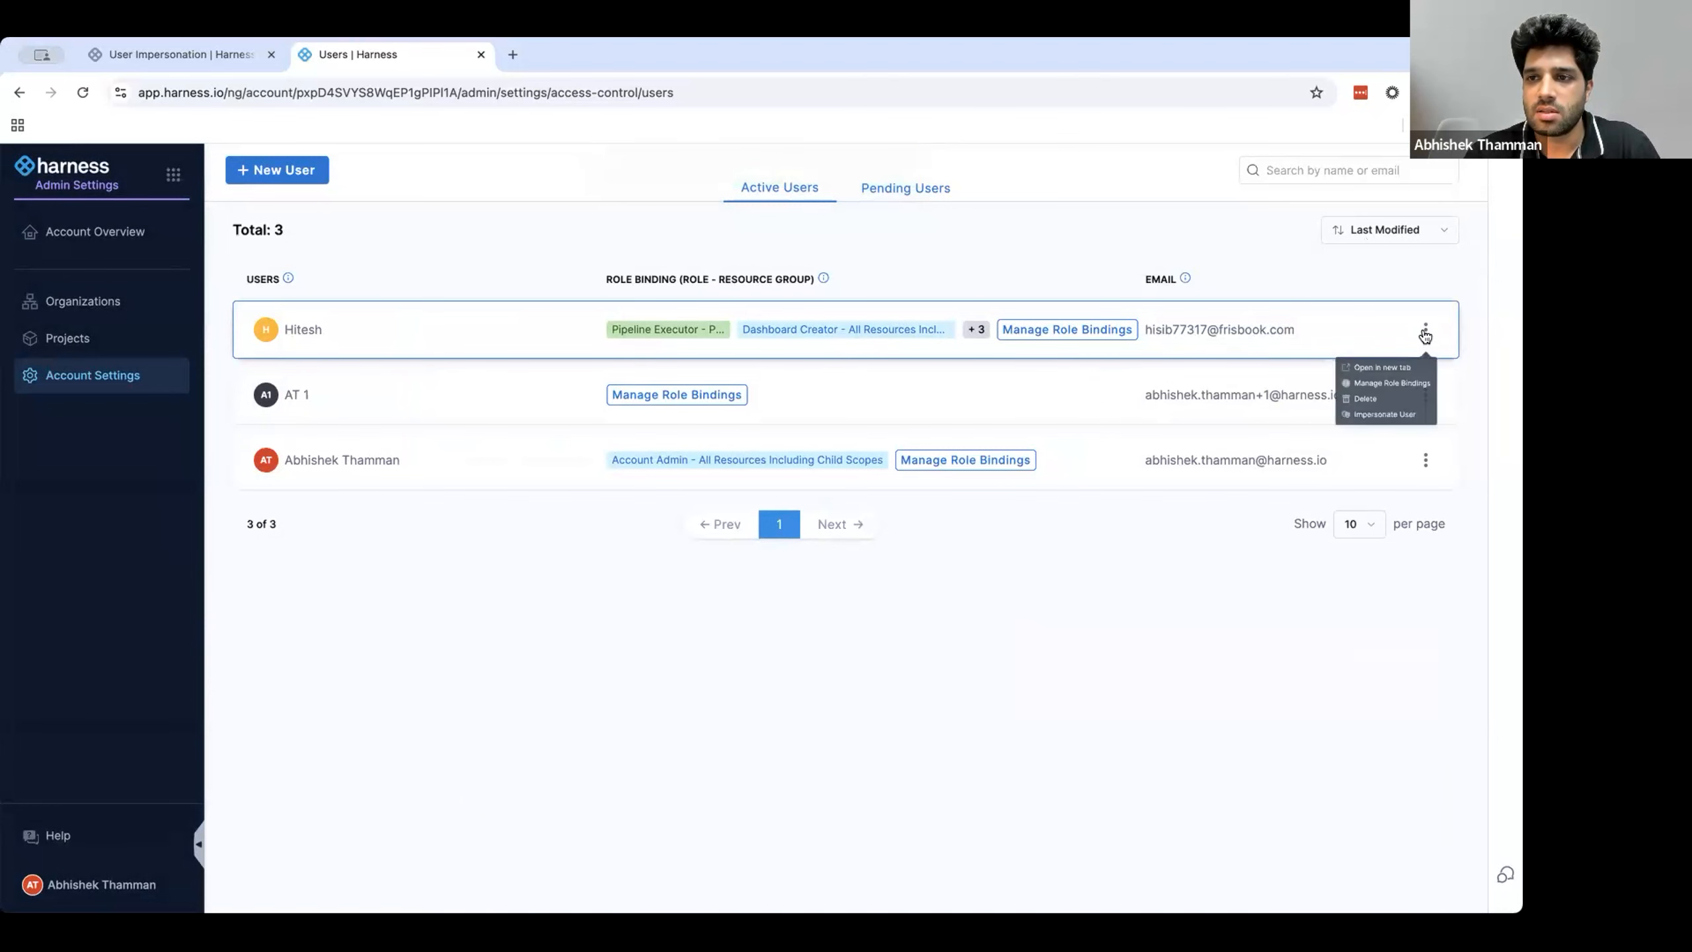
click(1353, 453)
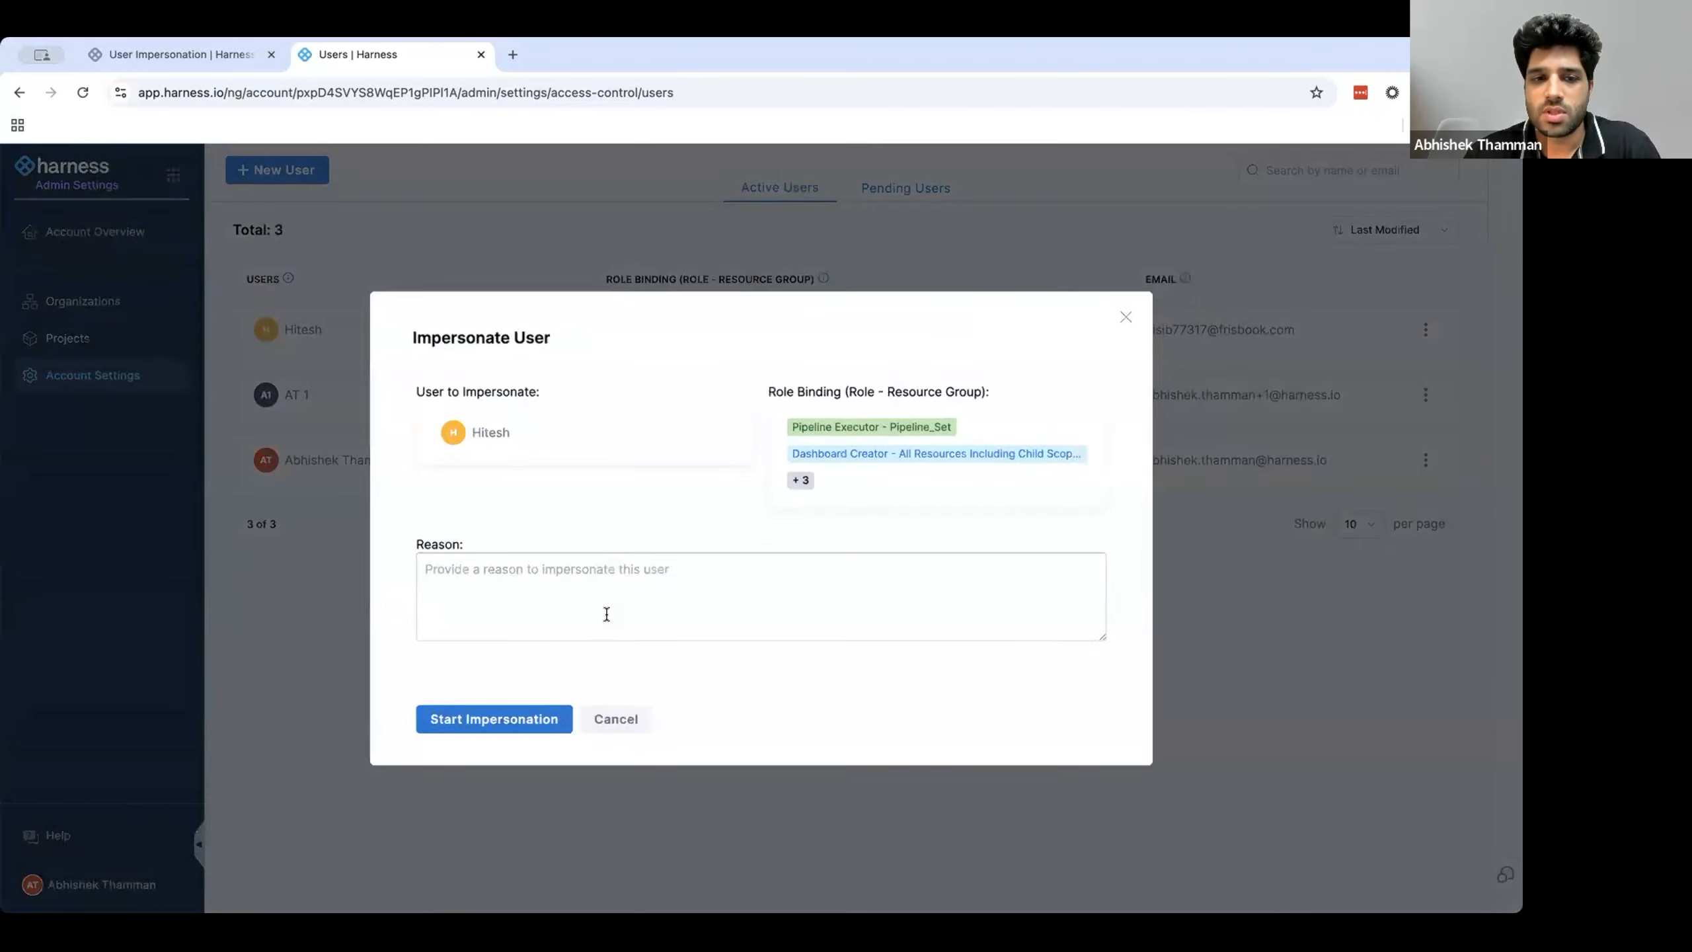
click(589, 616)
text(Validate)
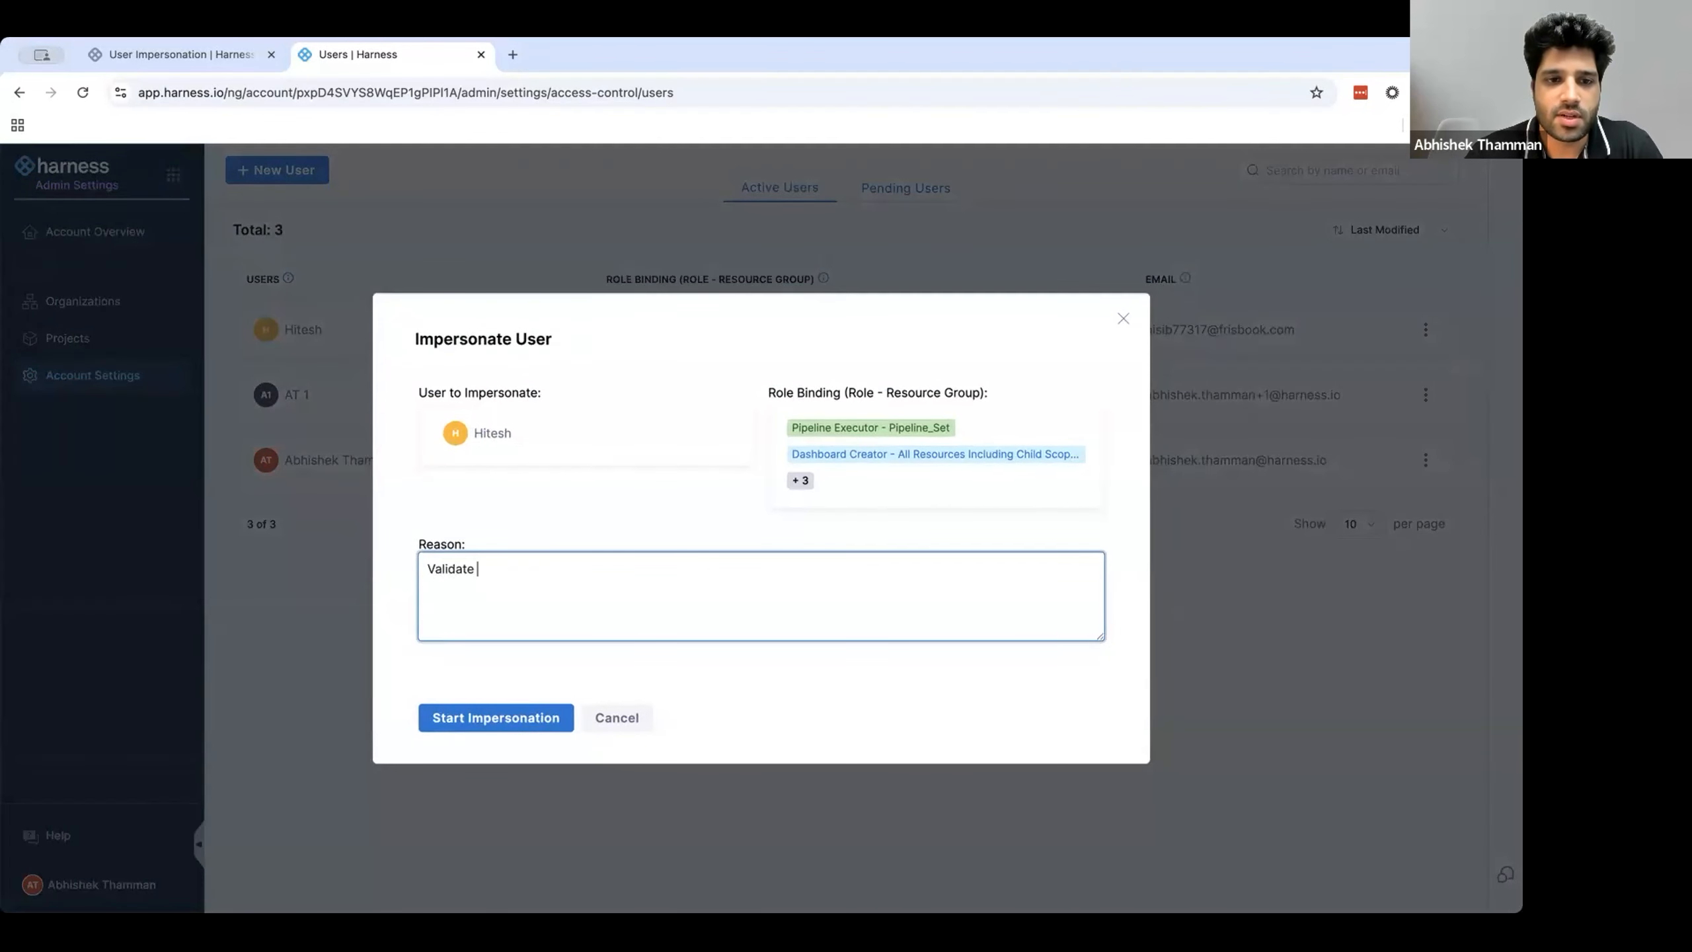
text( Banne)
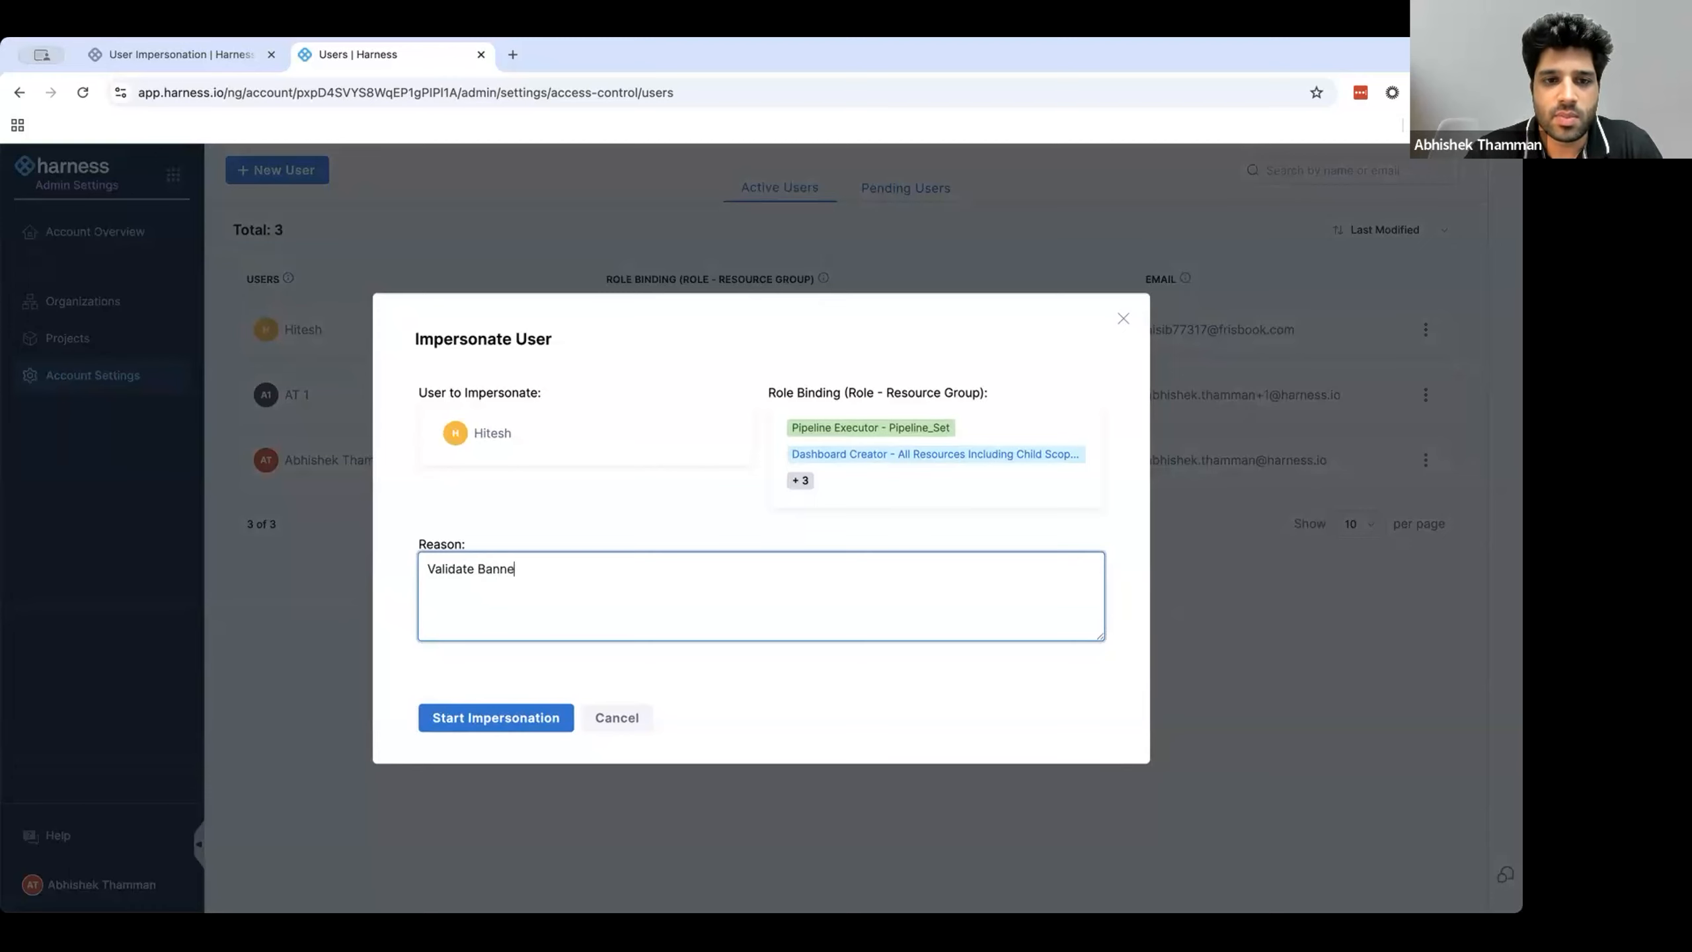
text(r access permissions)
click(475, 720)
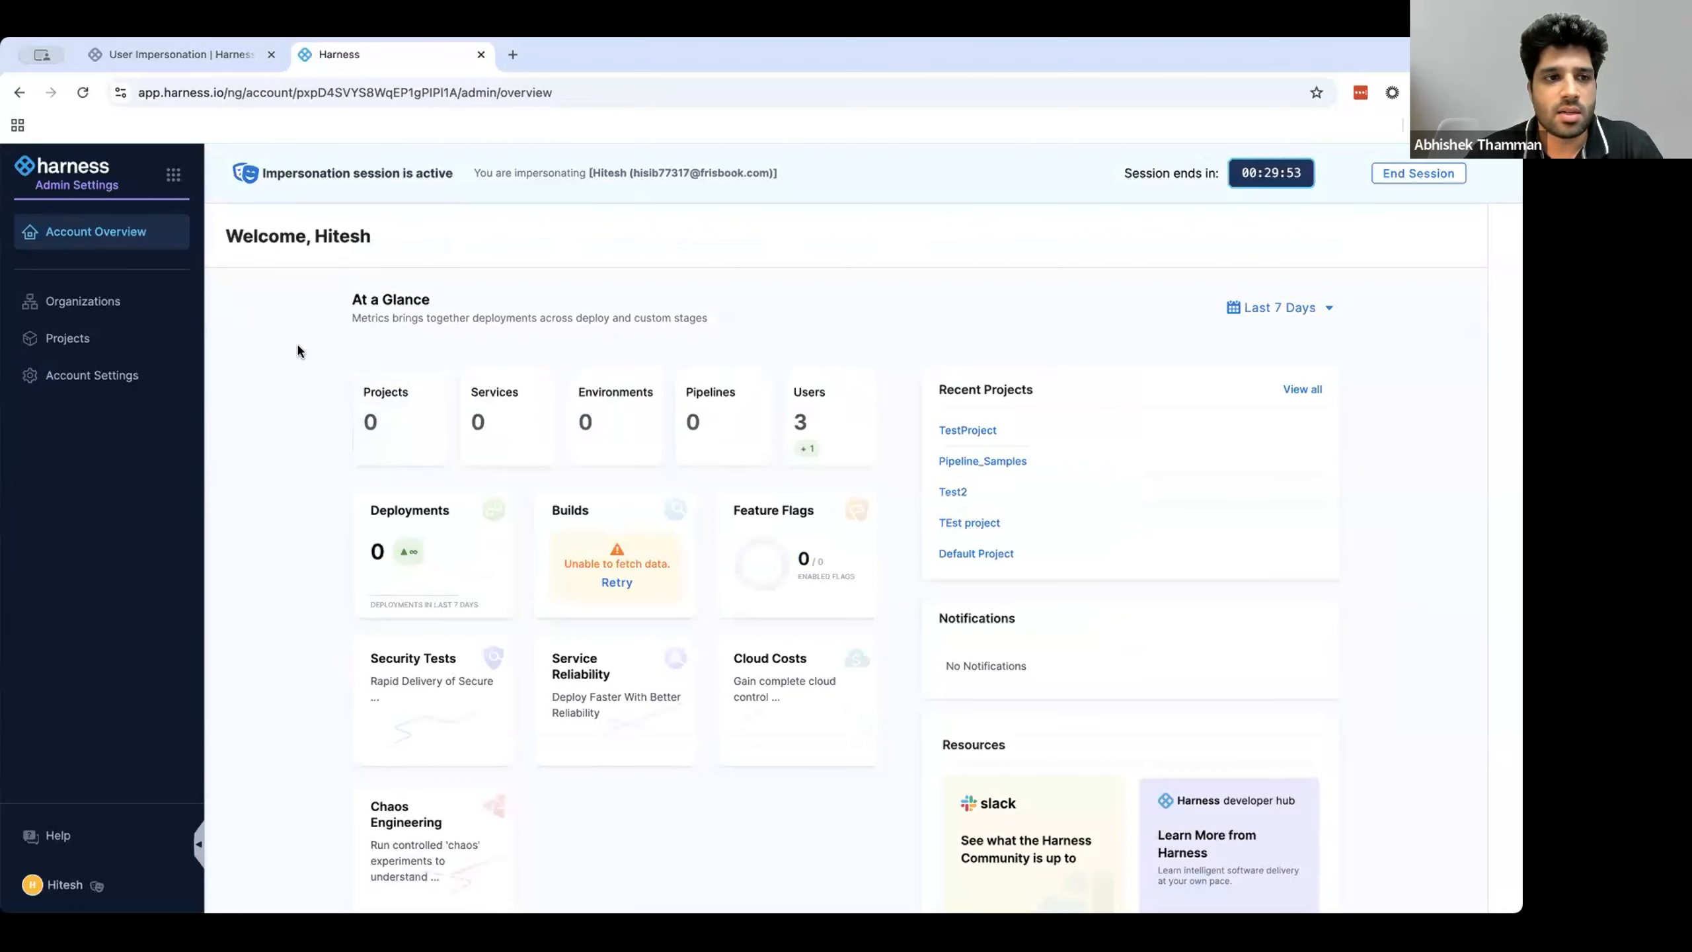
Step: Start a new banner named "Sample Banner" in the account's Banners settings and continue to its customization
click(119, 380)
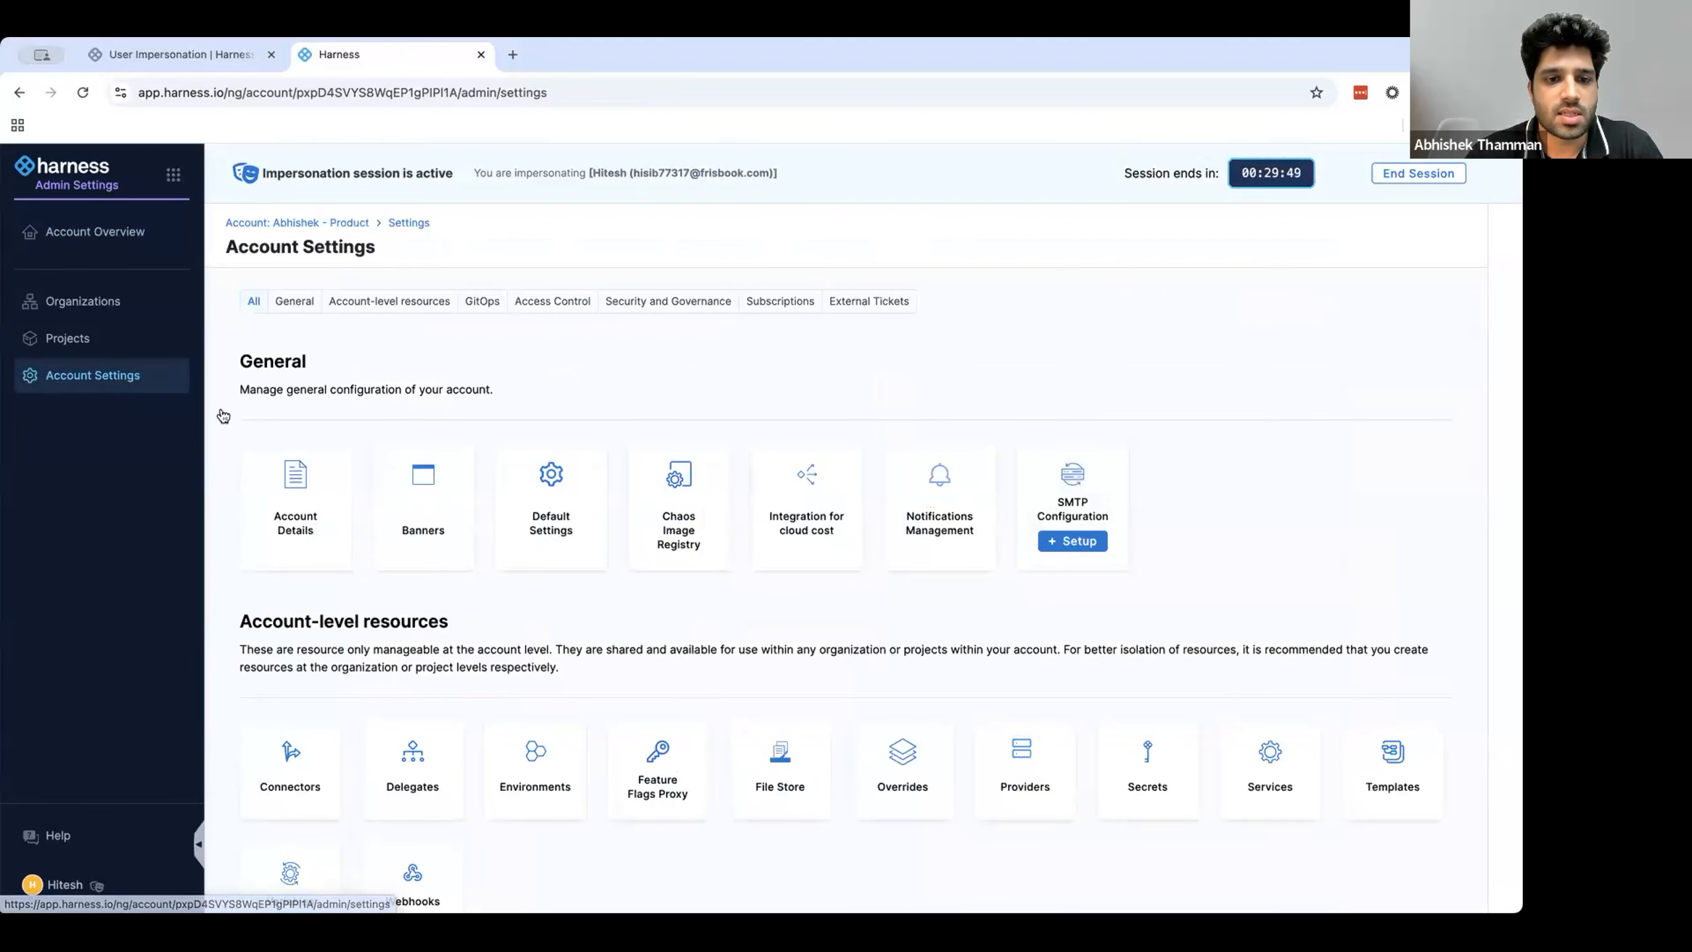
scroll(423, 637, down, 2)
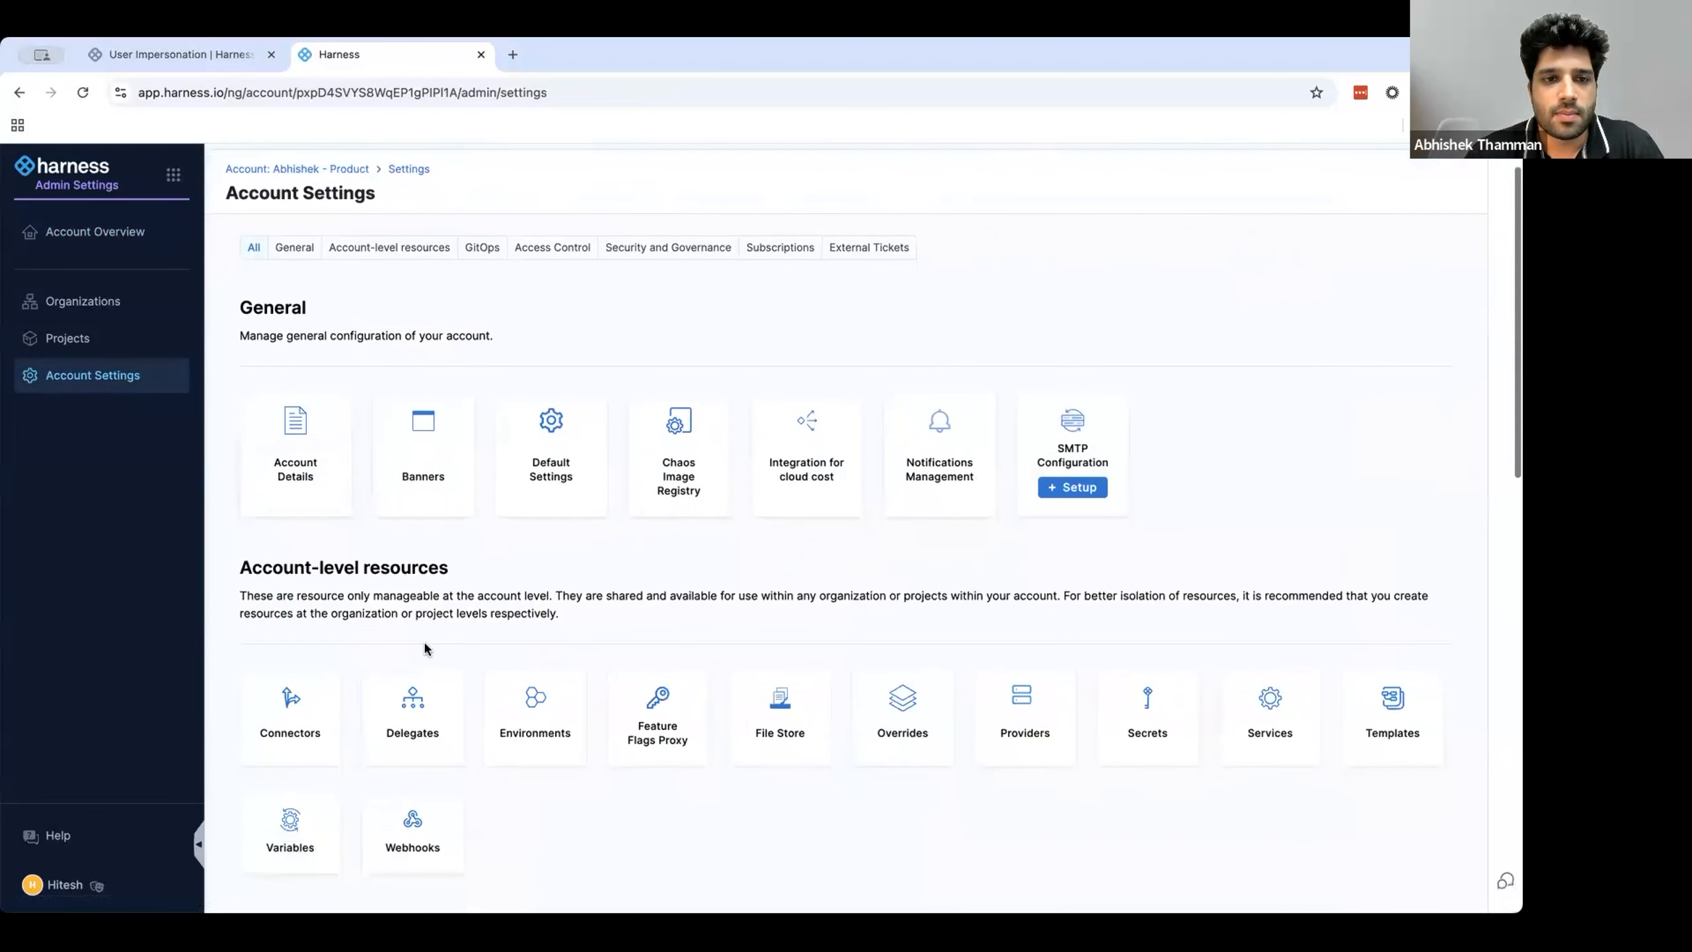
click(420, 444)
click(290, 220)
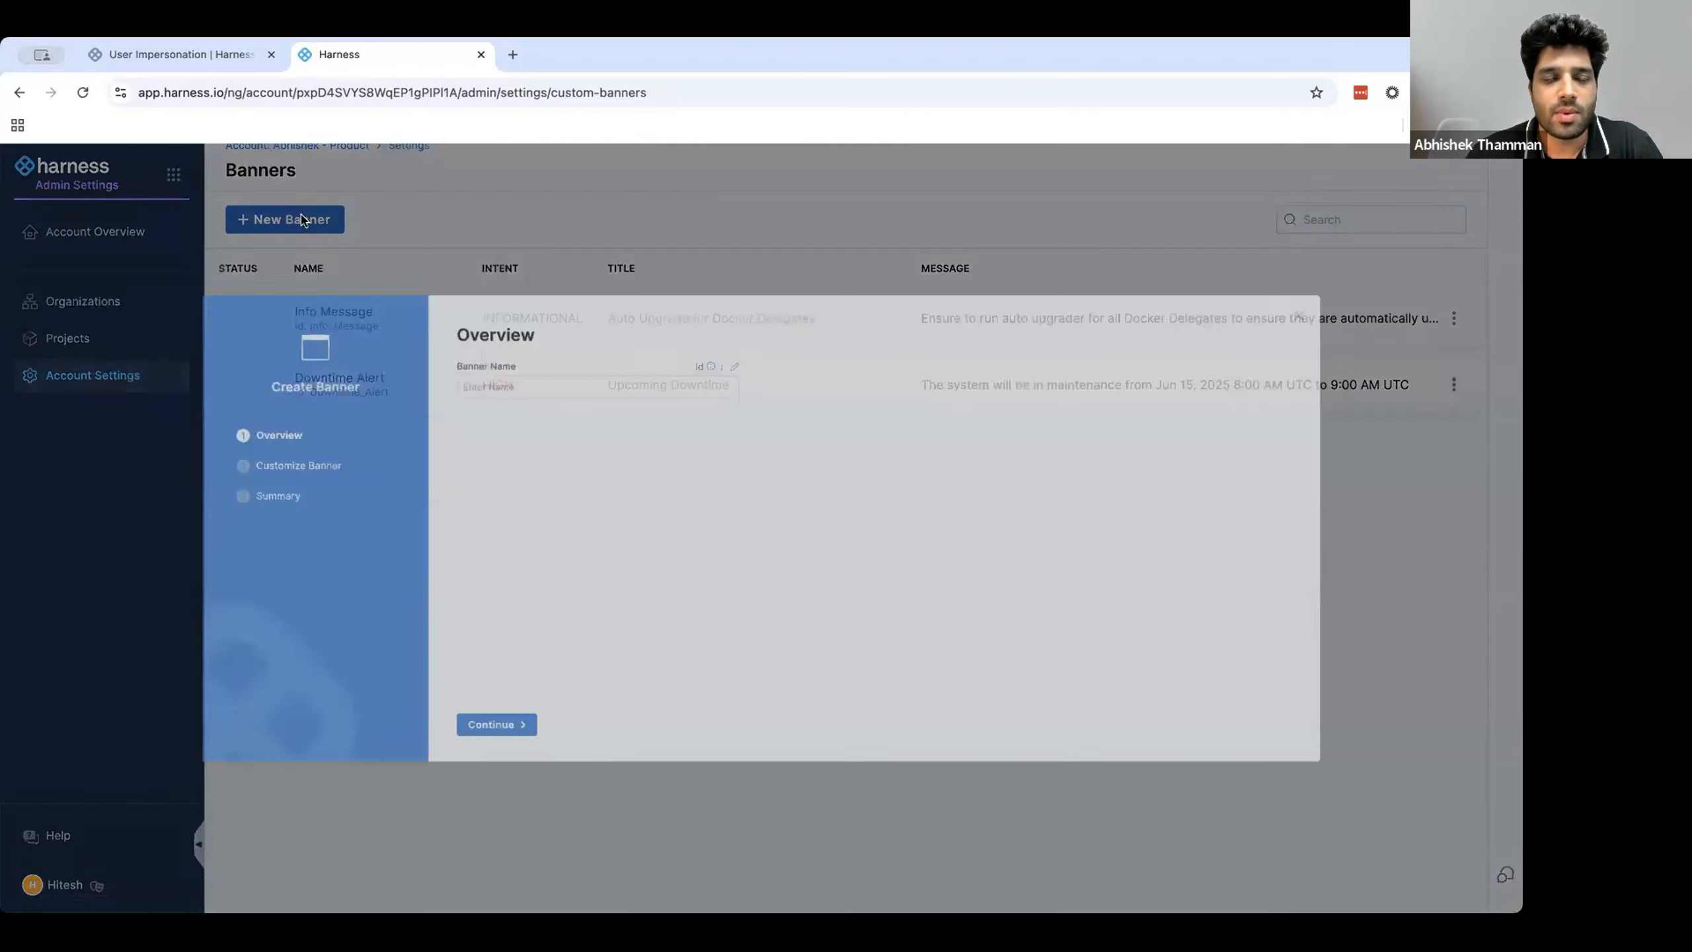
click(470, 351)
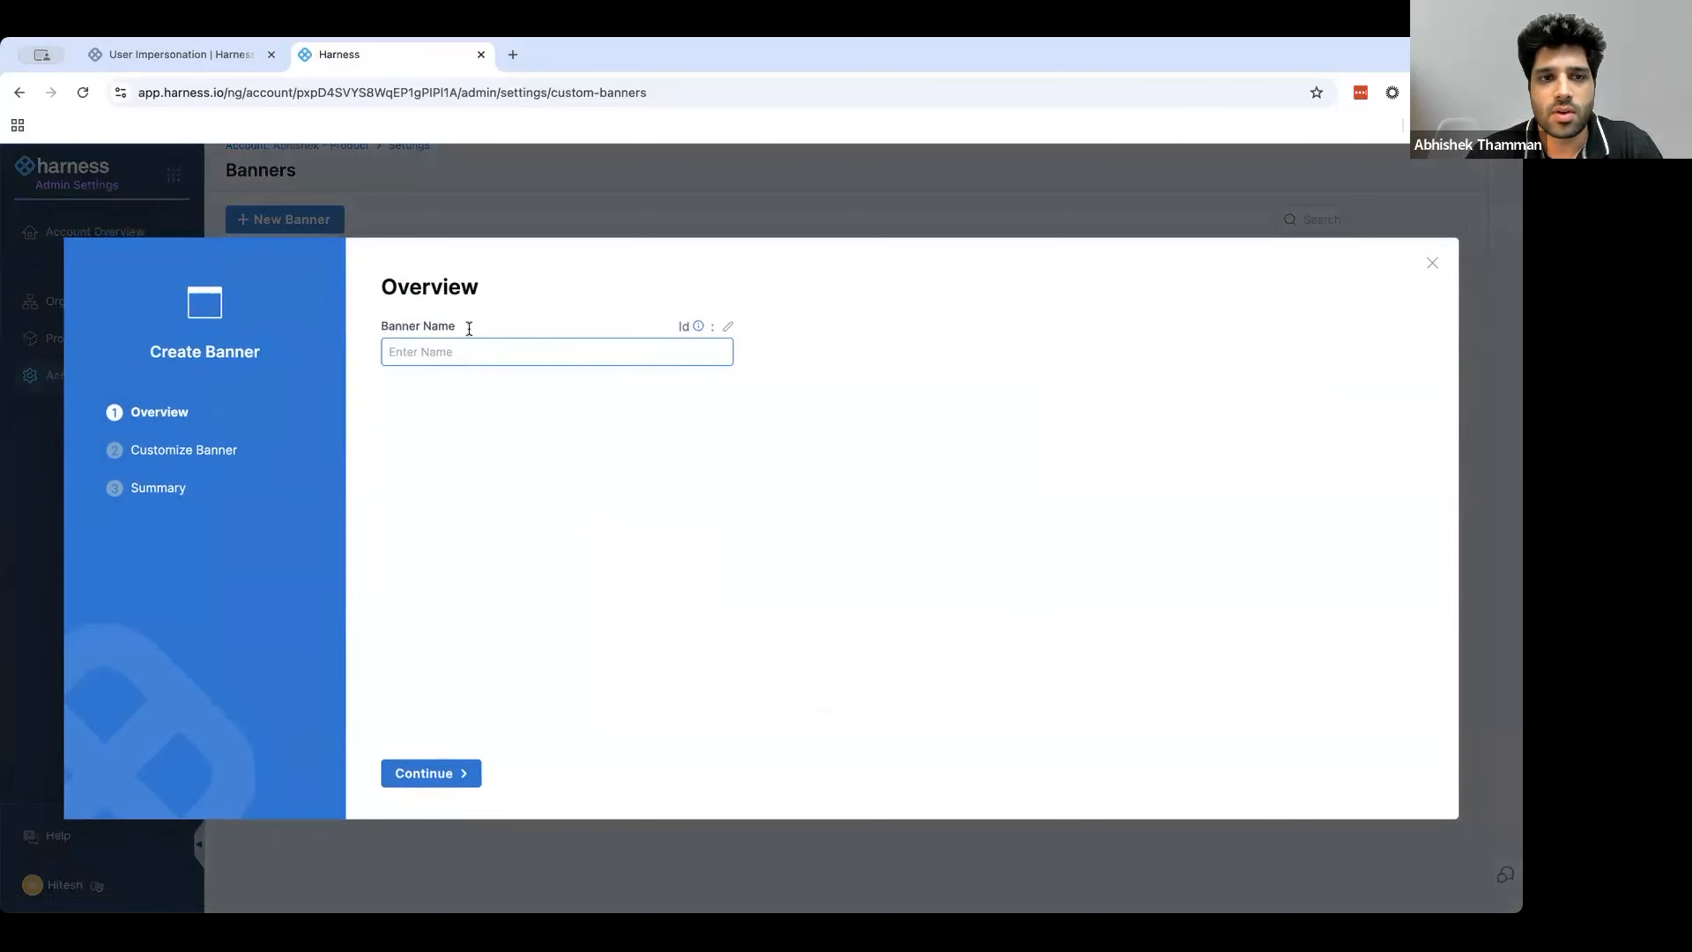
text(Test)
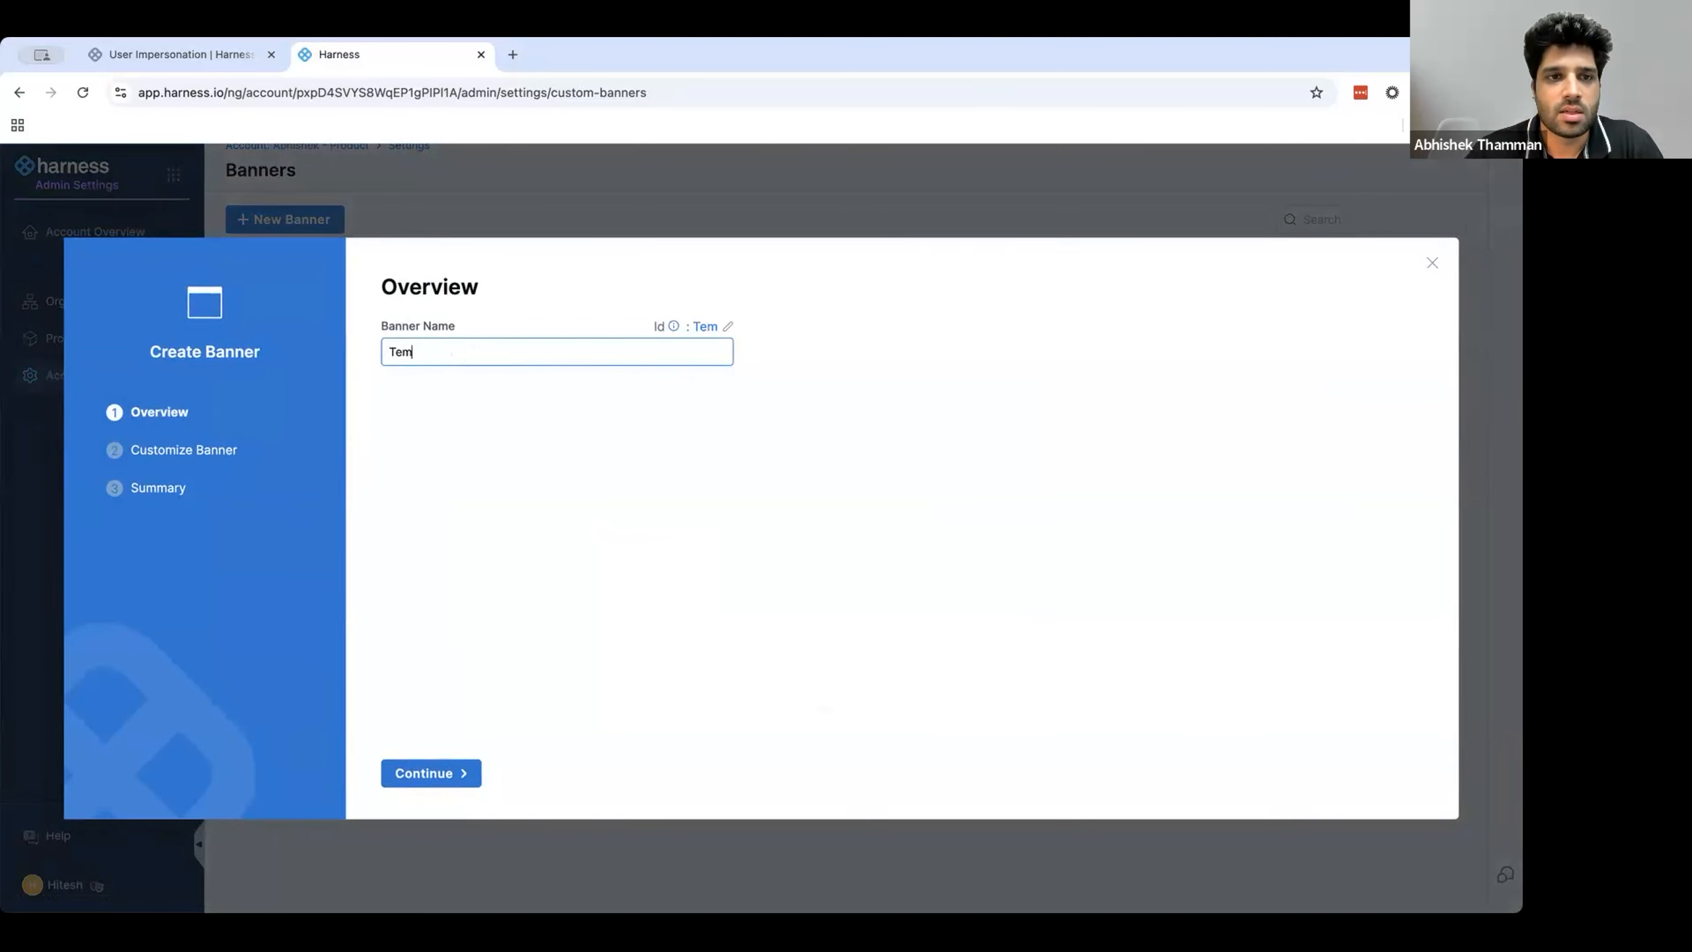
key(BackSpace)
key(BackSpace)
key(BackSpace)
key(BackSpace)
text(Sample )
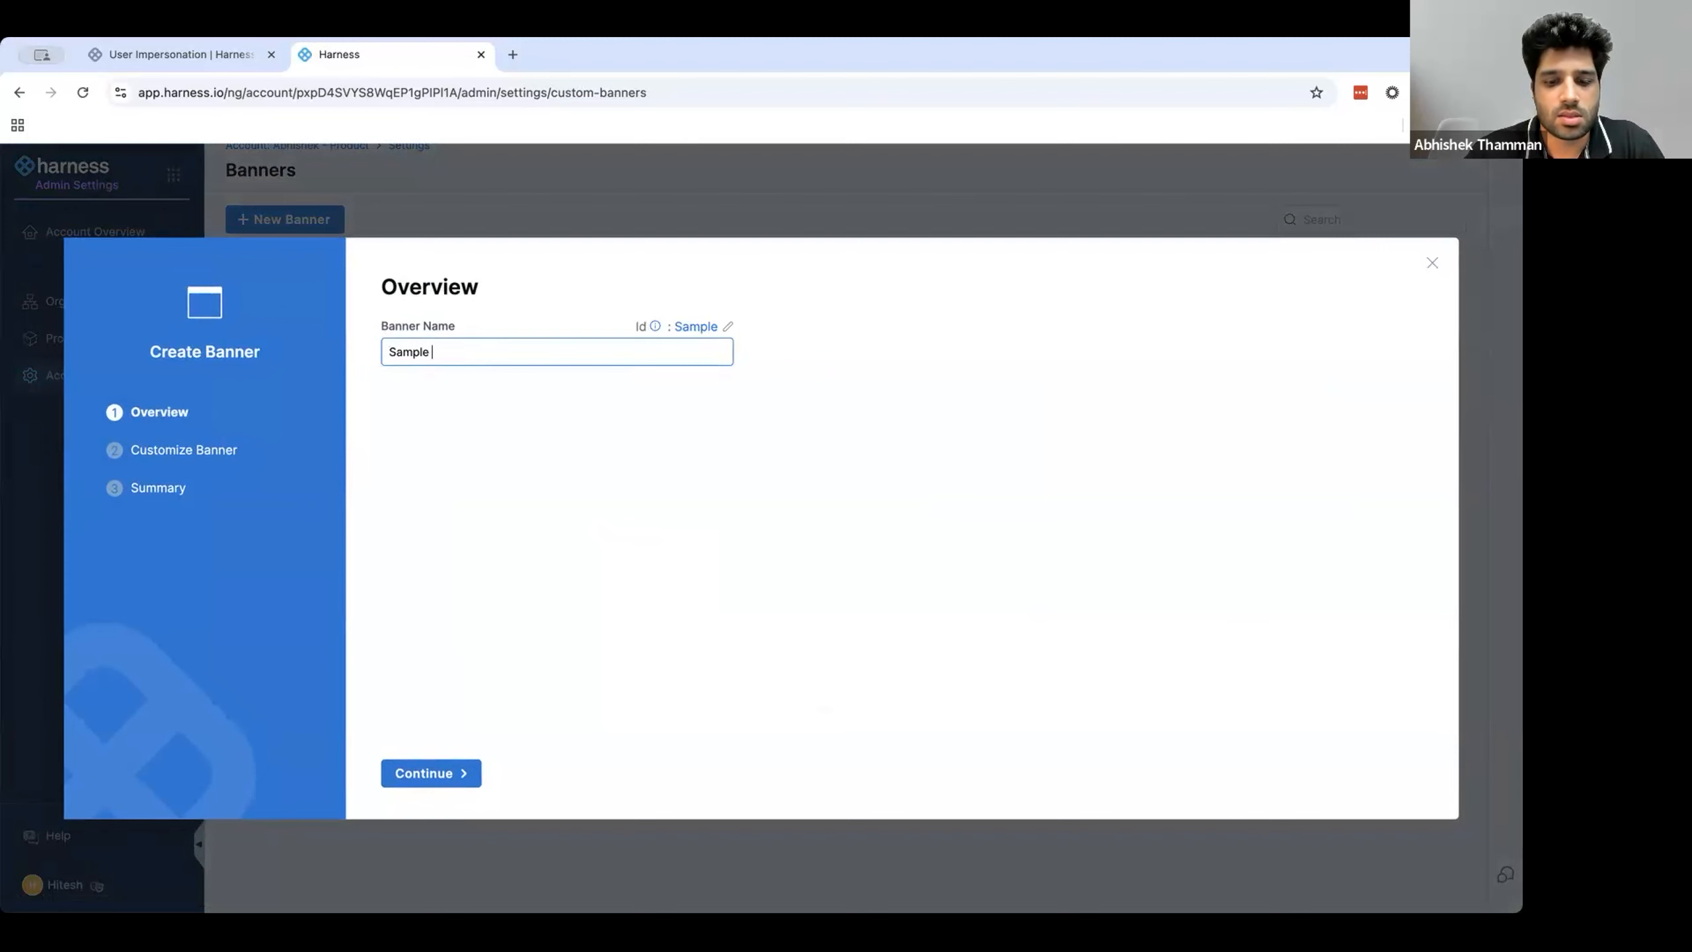
text(Banner)
click(431, 773)
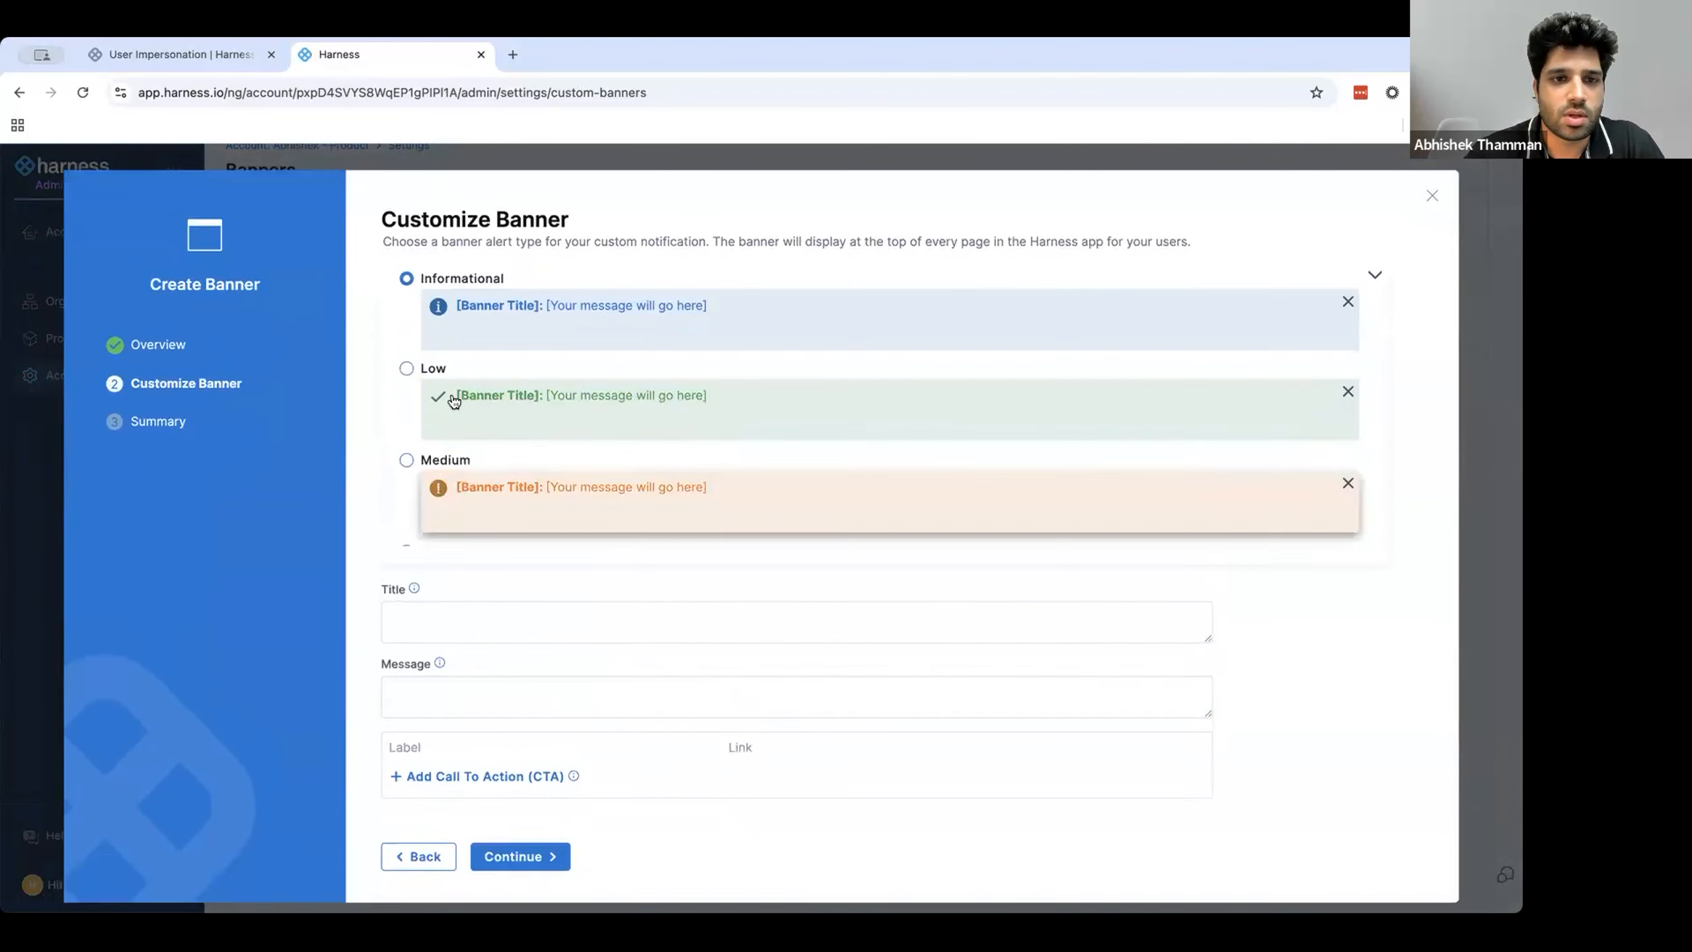
Step: Give the informational banner the title "Sample Title" and the message "Sample Message"
scroll(453, 400, down, 3)
click(431, 599)
text(Sa)
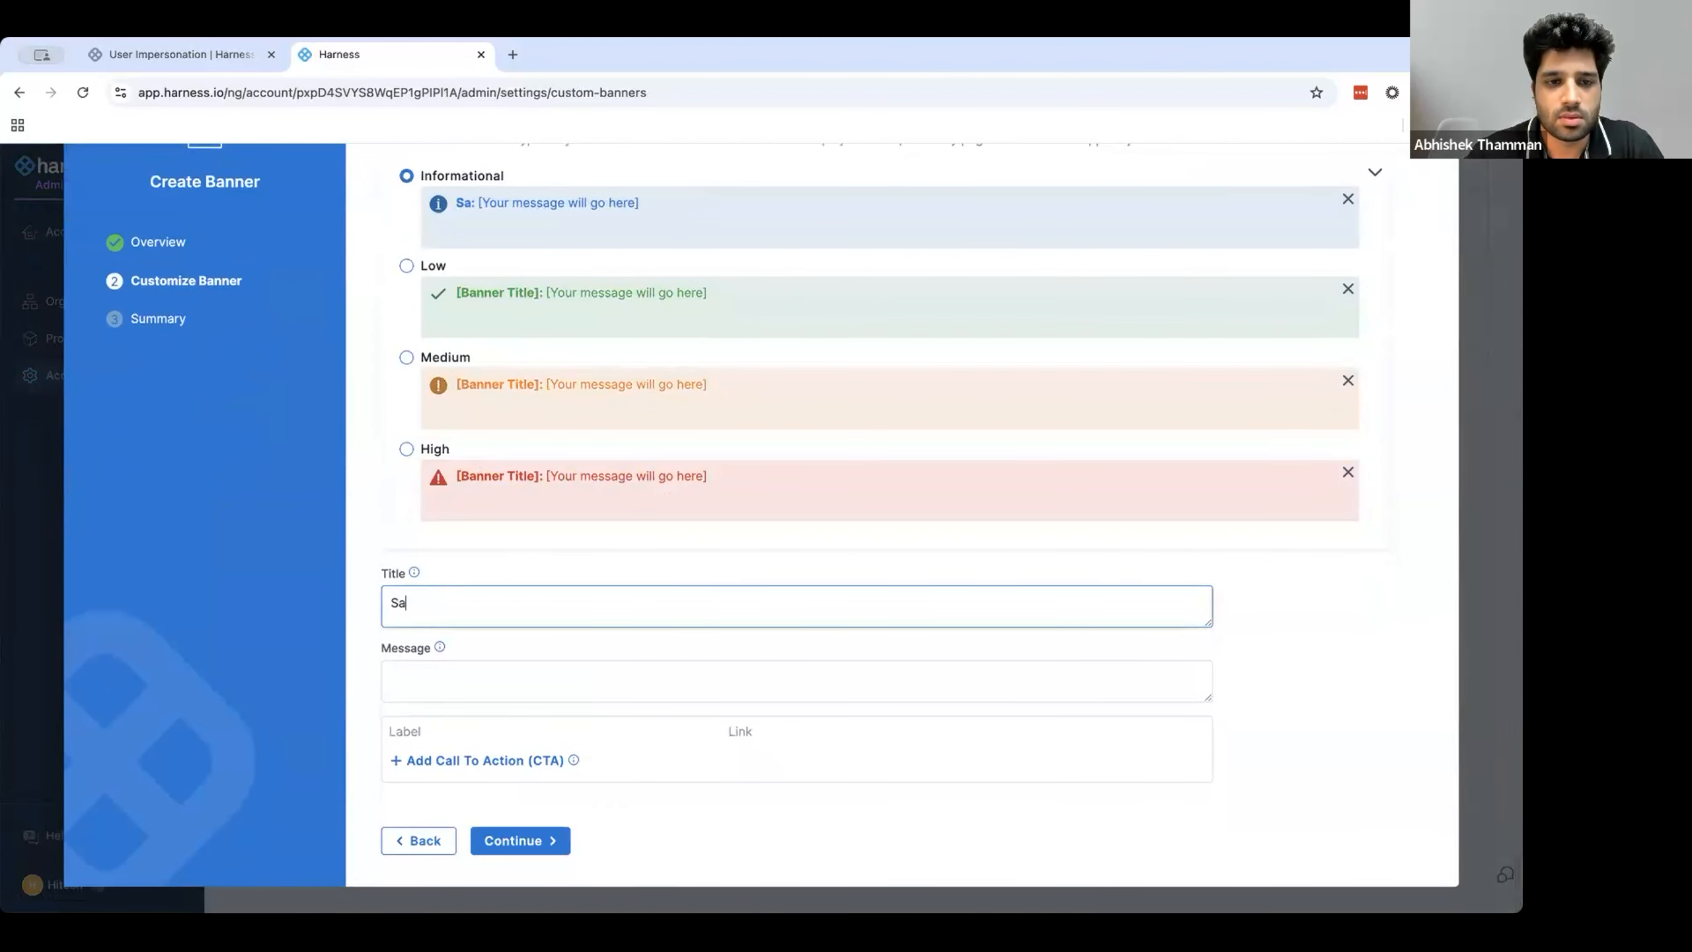
text(mple Title)
click(796, 681)
text(Sample Message)
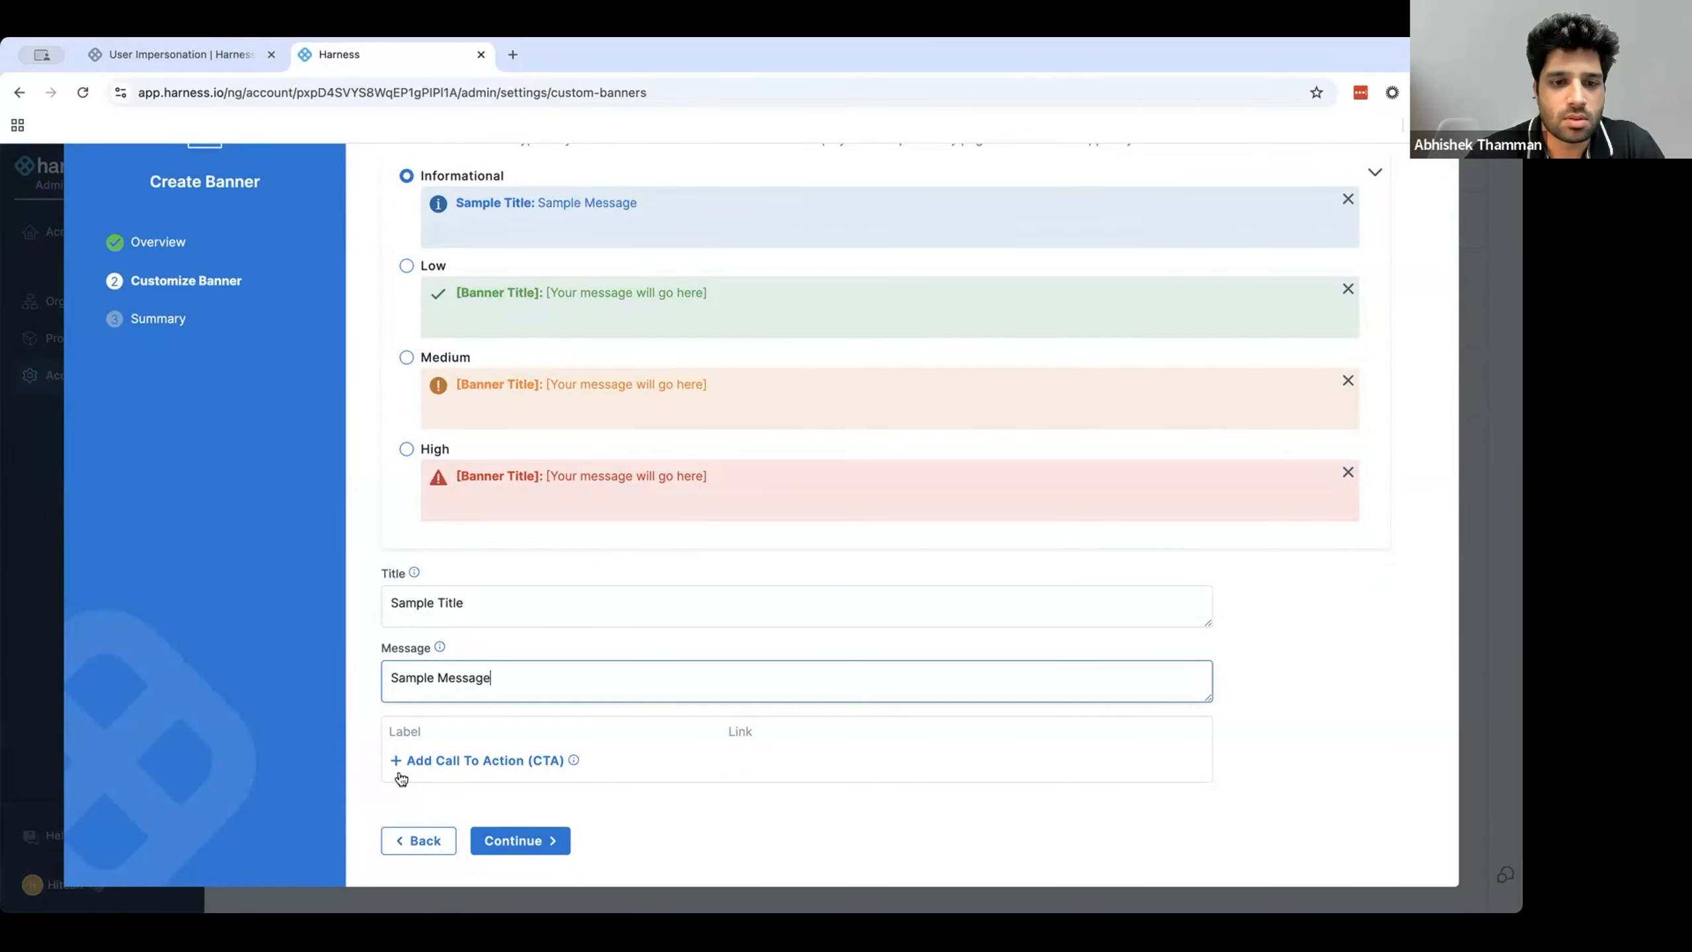
click(417, 760)
text(Sample CTA)
click(776, 766)
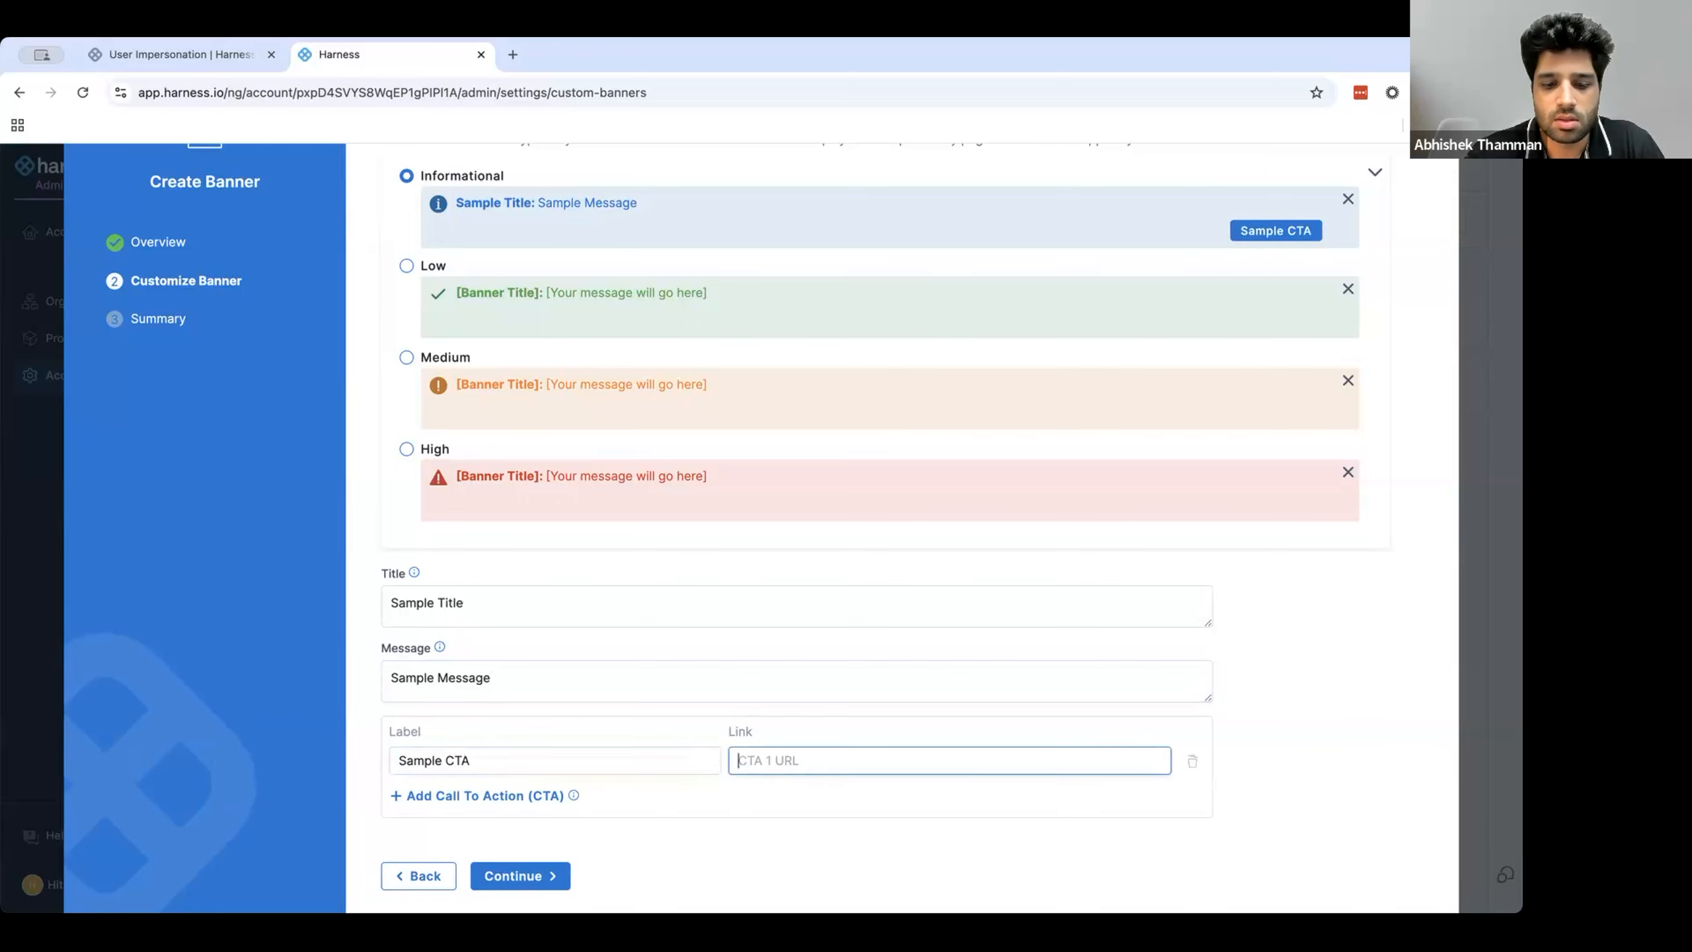
text(https:)
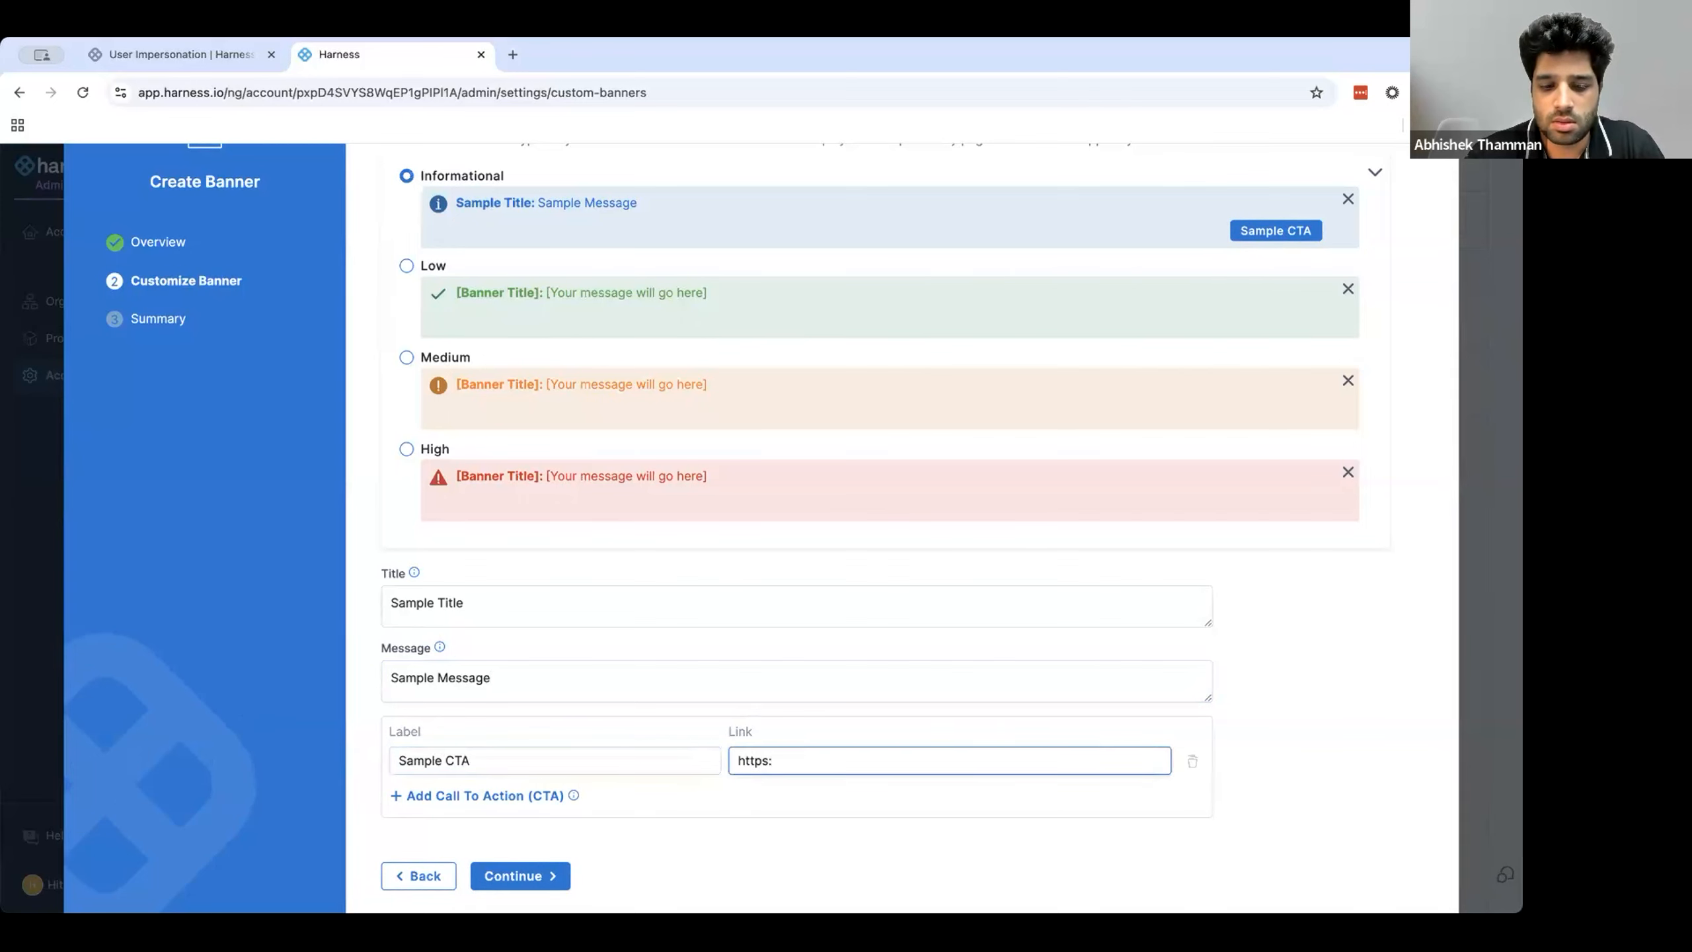
text(//example.com)
scroll(783, 728, down, 1)
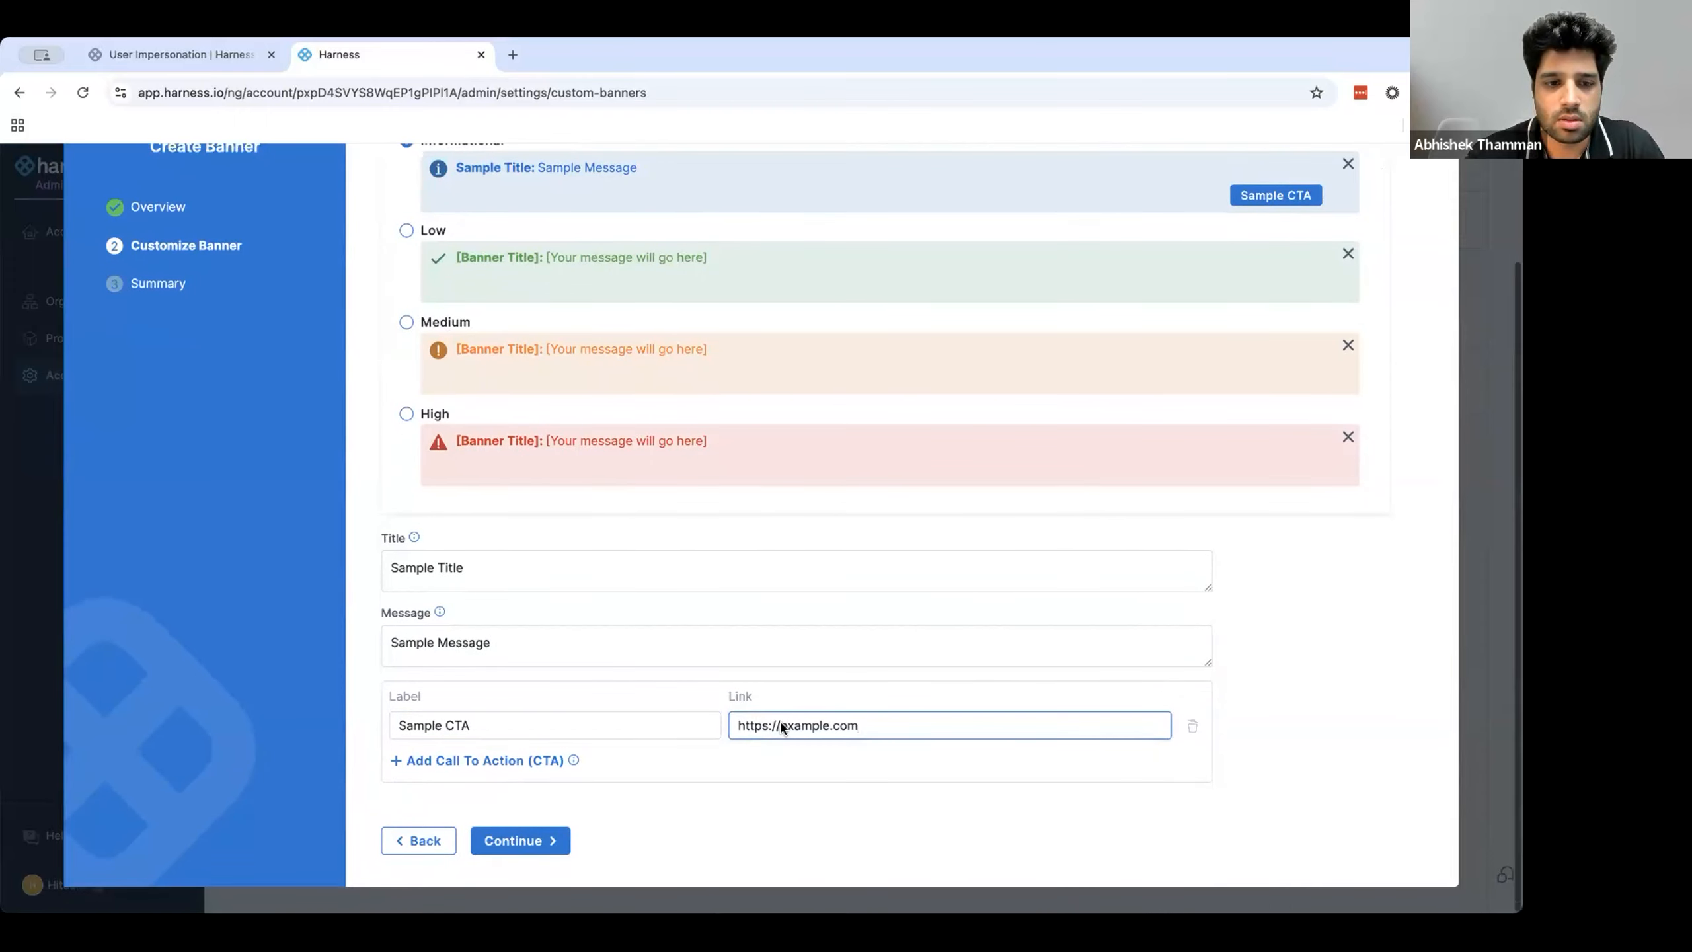
click(542, 839)
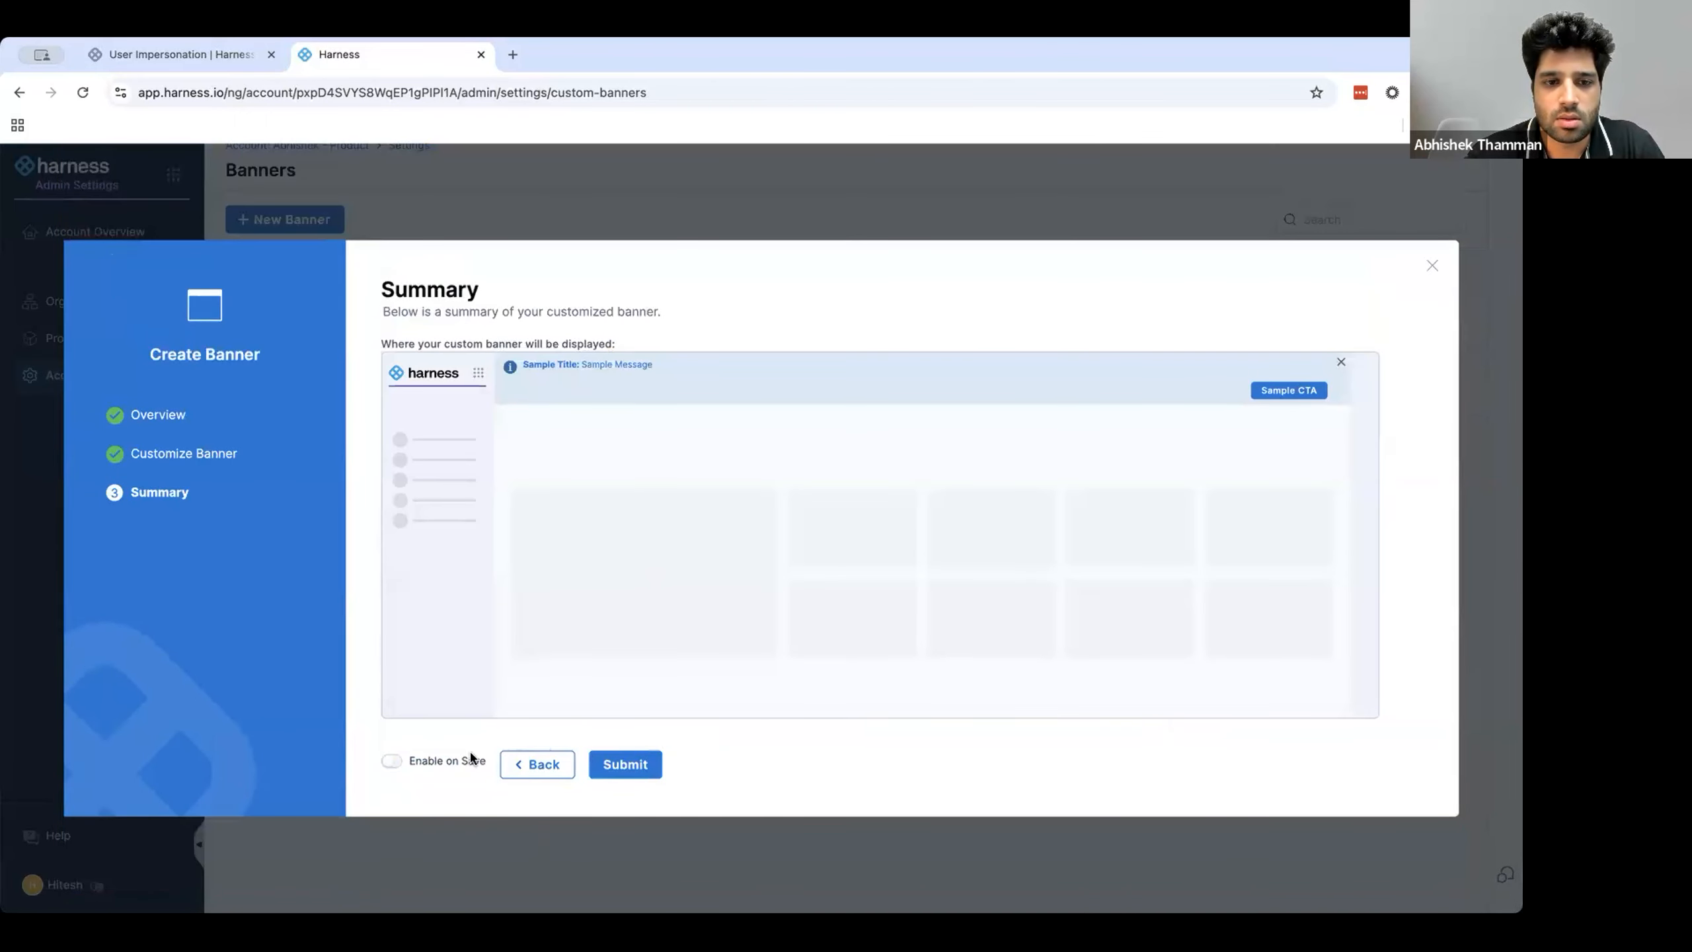
Step: Submit the banner with Enable on Save turned on and reload the page to check its display
click(429, 766)
click(647, 766)
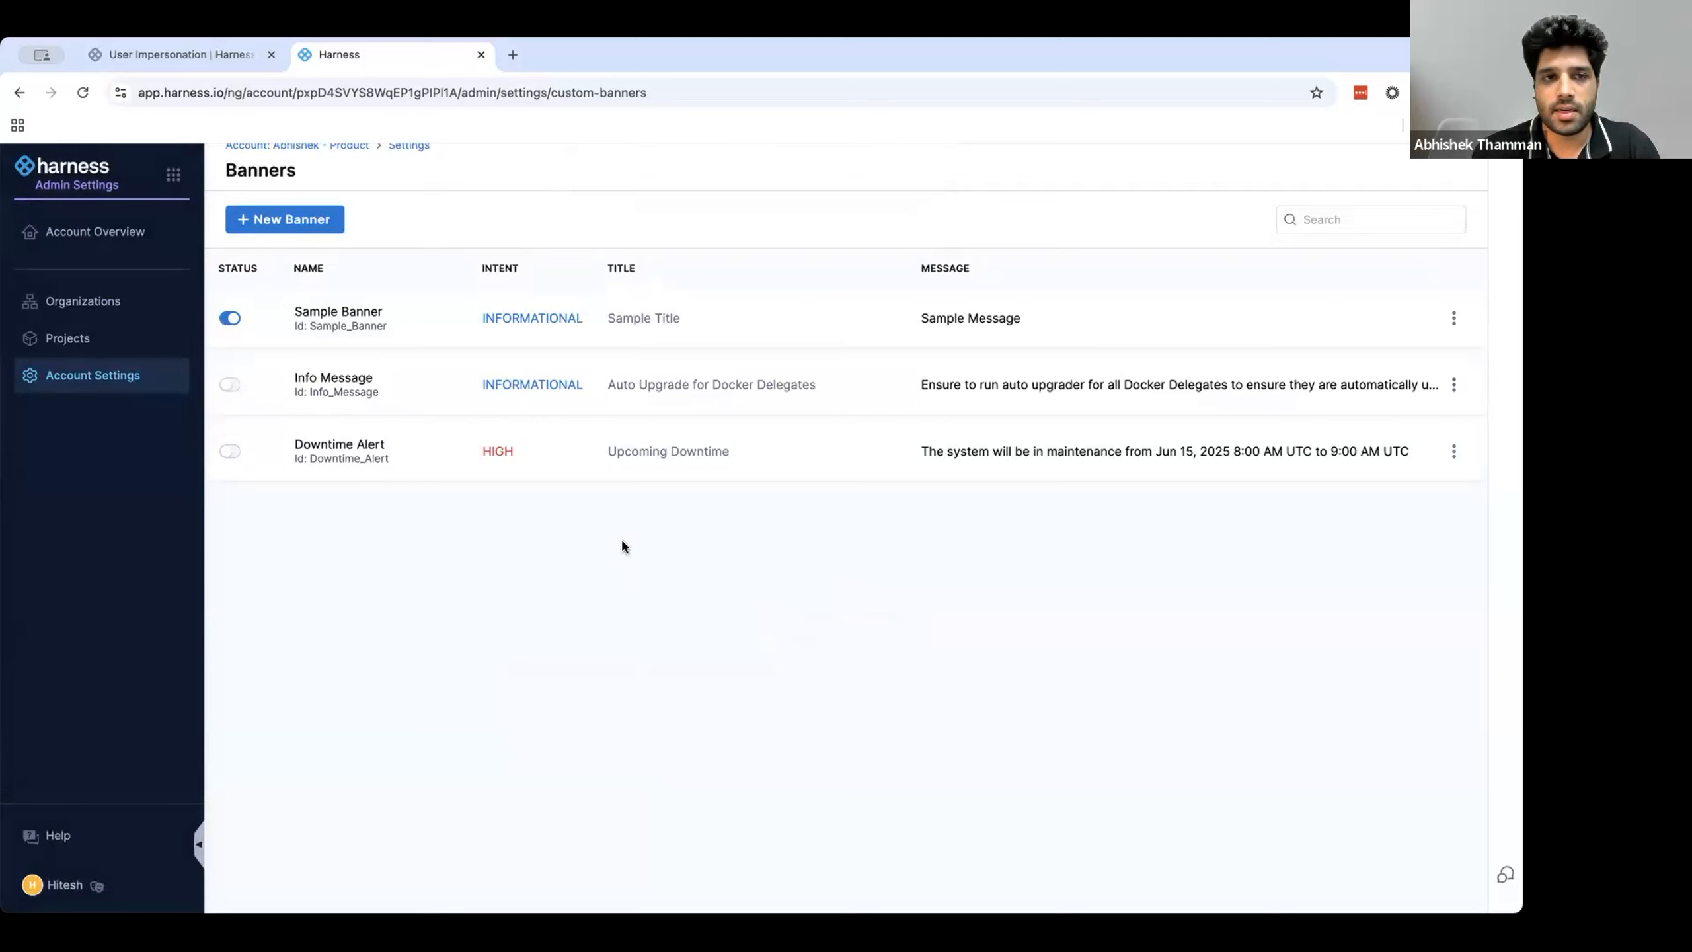
key(super+r)
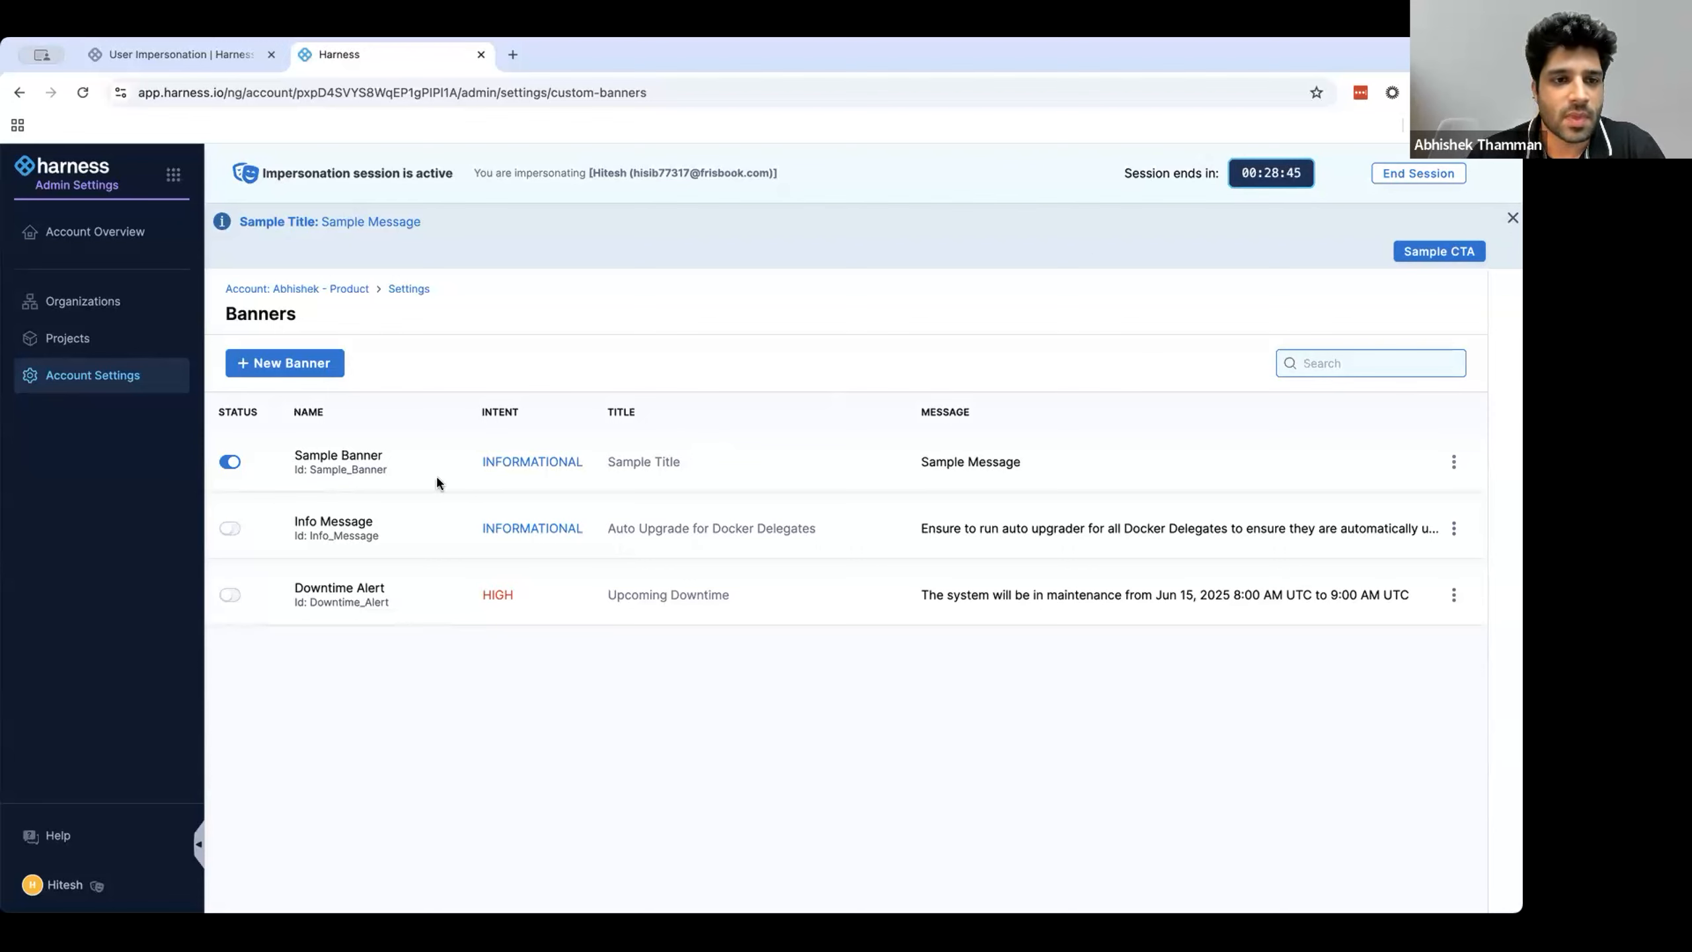
Step: Disable the Sample Banner and dismiss its displayed notice
click(230, 464)
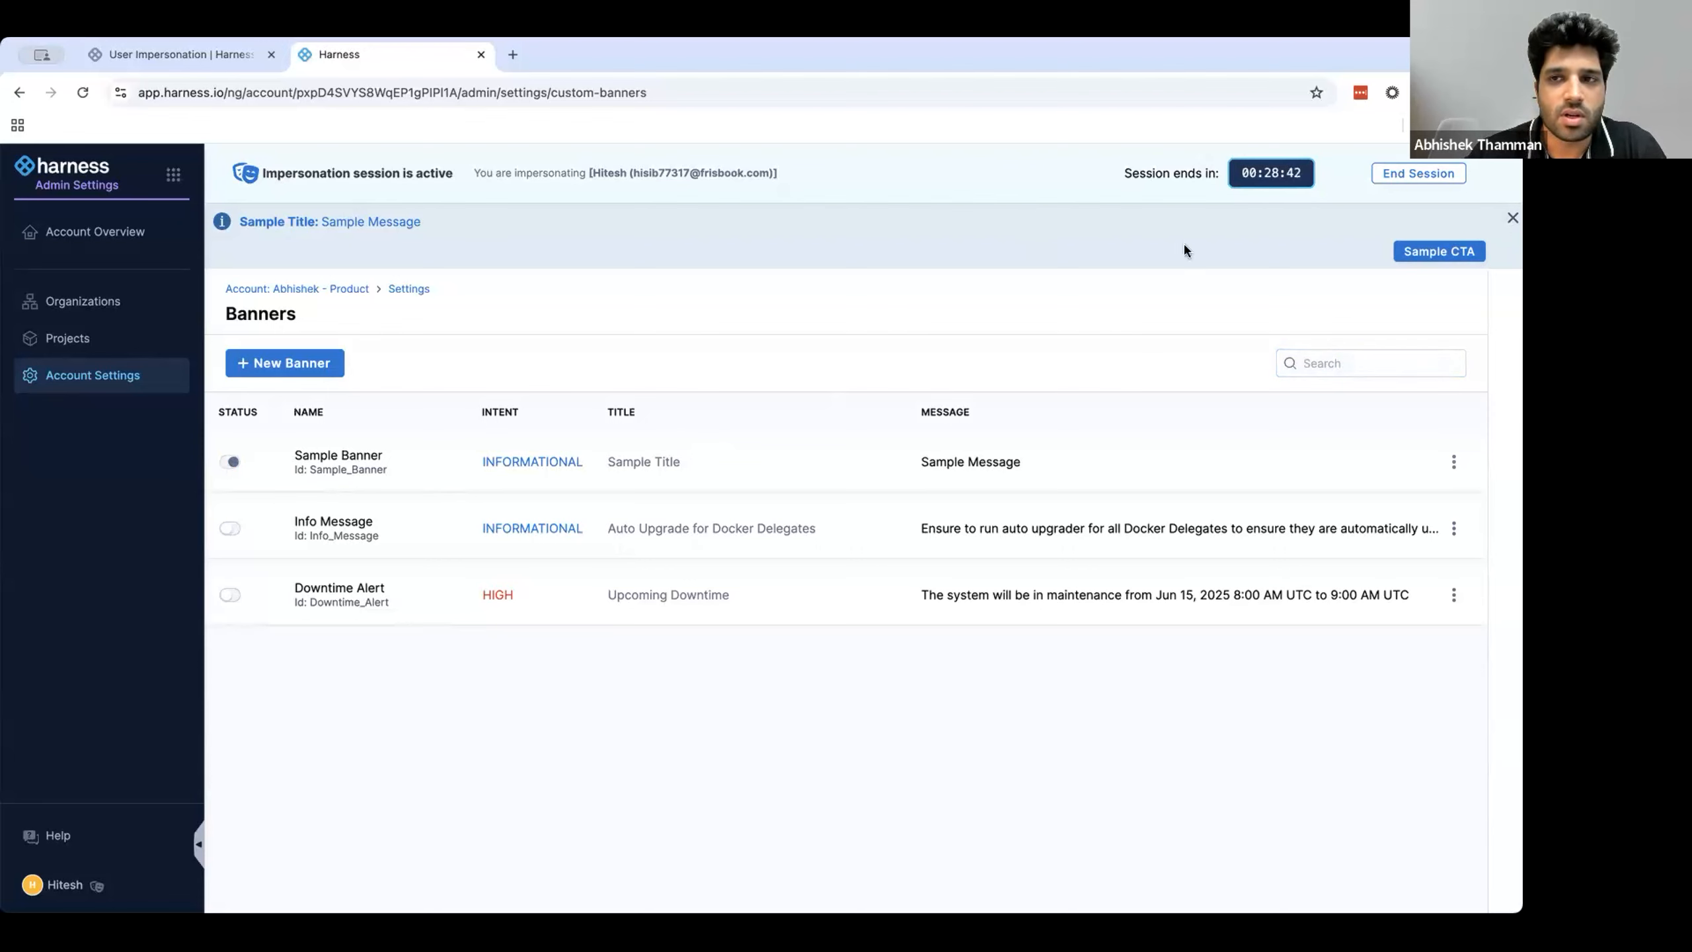
click(1510, 220)
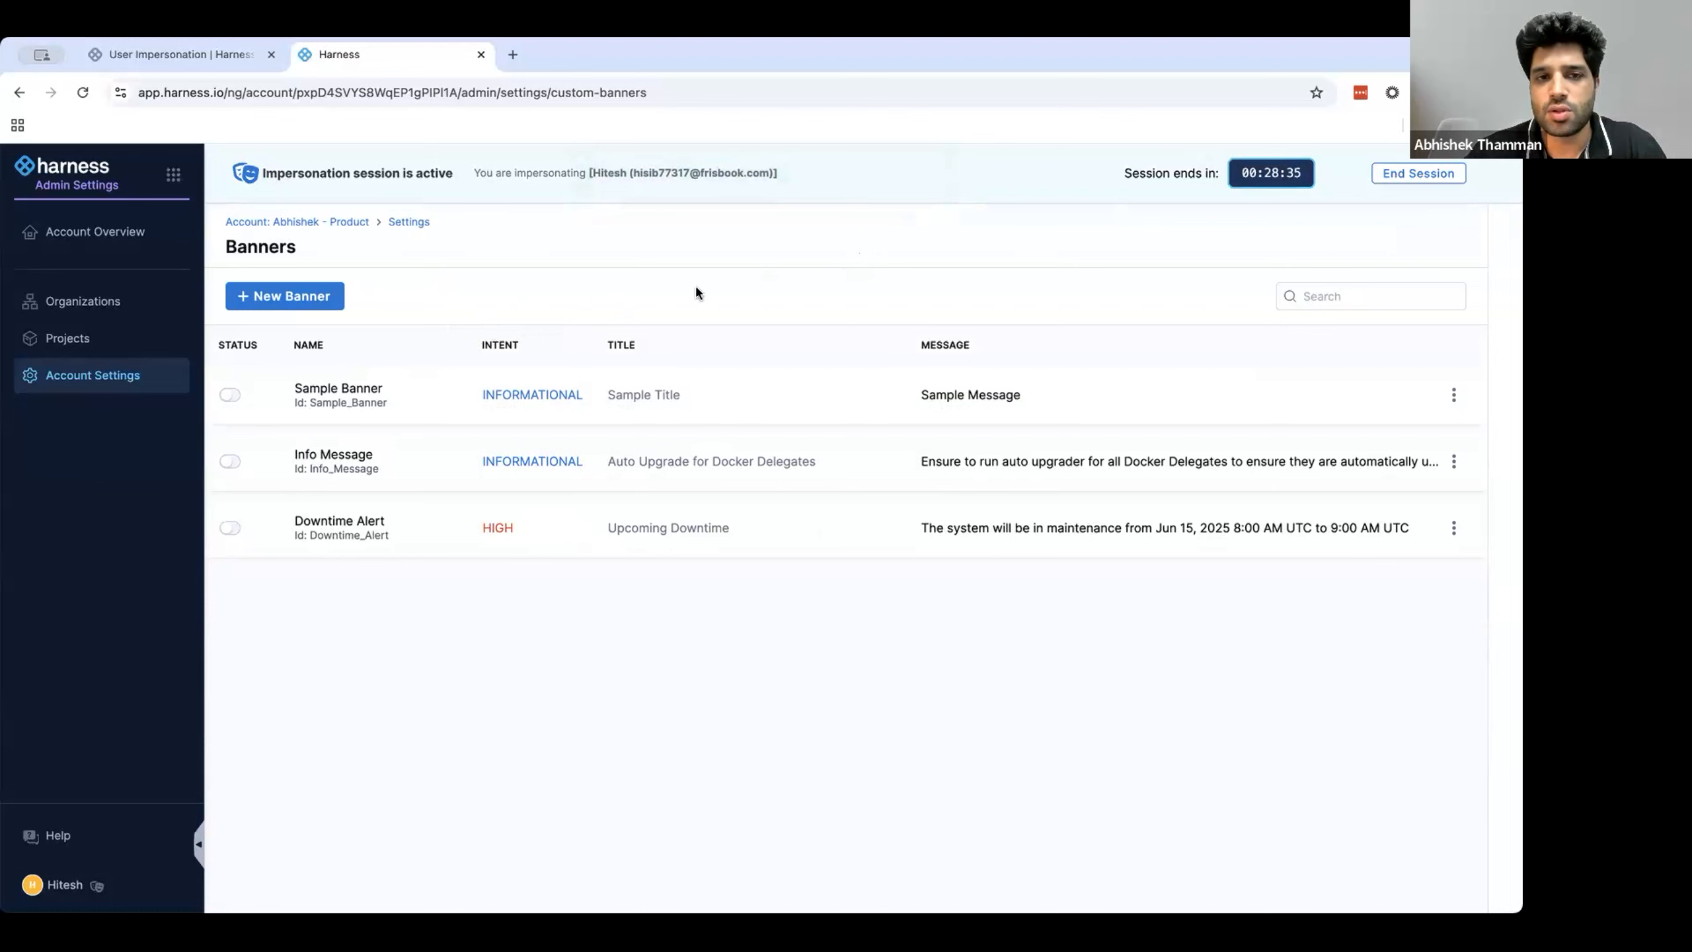
Step: End the active impersonation session and confirm
click(1414, 175)
click(648, 566)
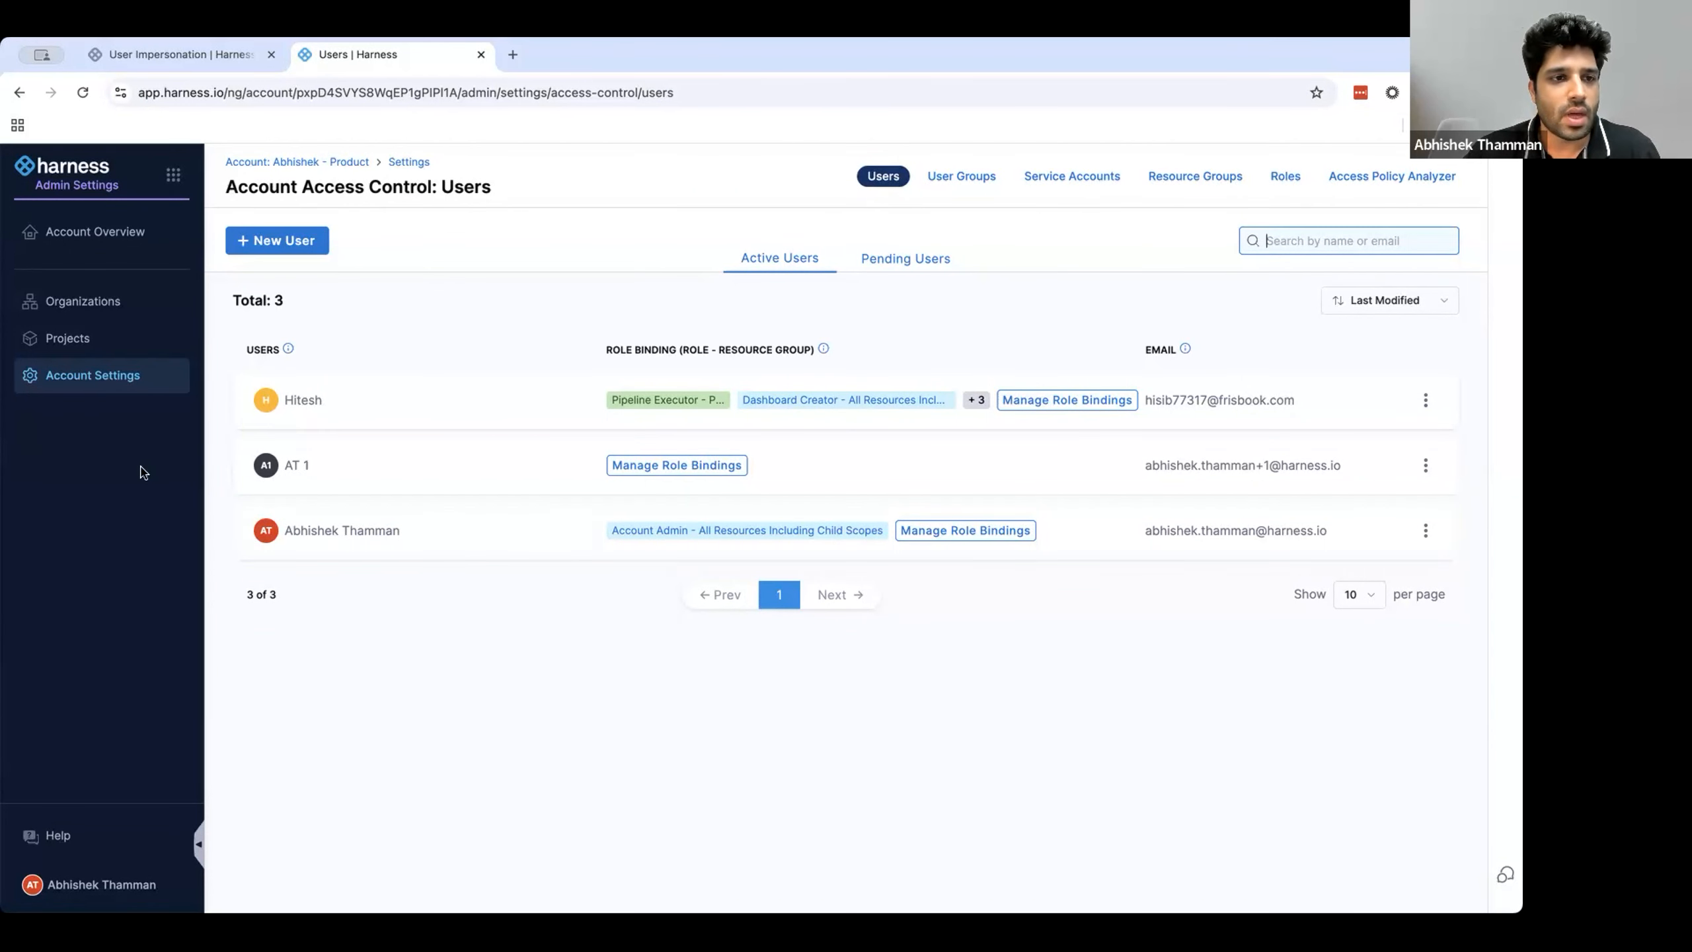
Step: Open the account's Audit Trail and examine the entries for impersonation sessions, role changes and banner actions made while impersonating
click(118, 378)
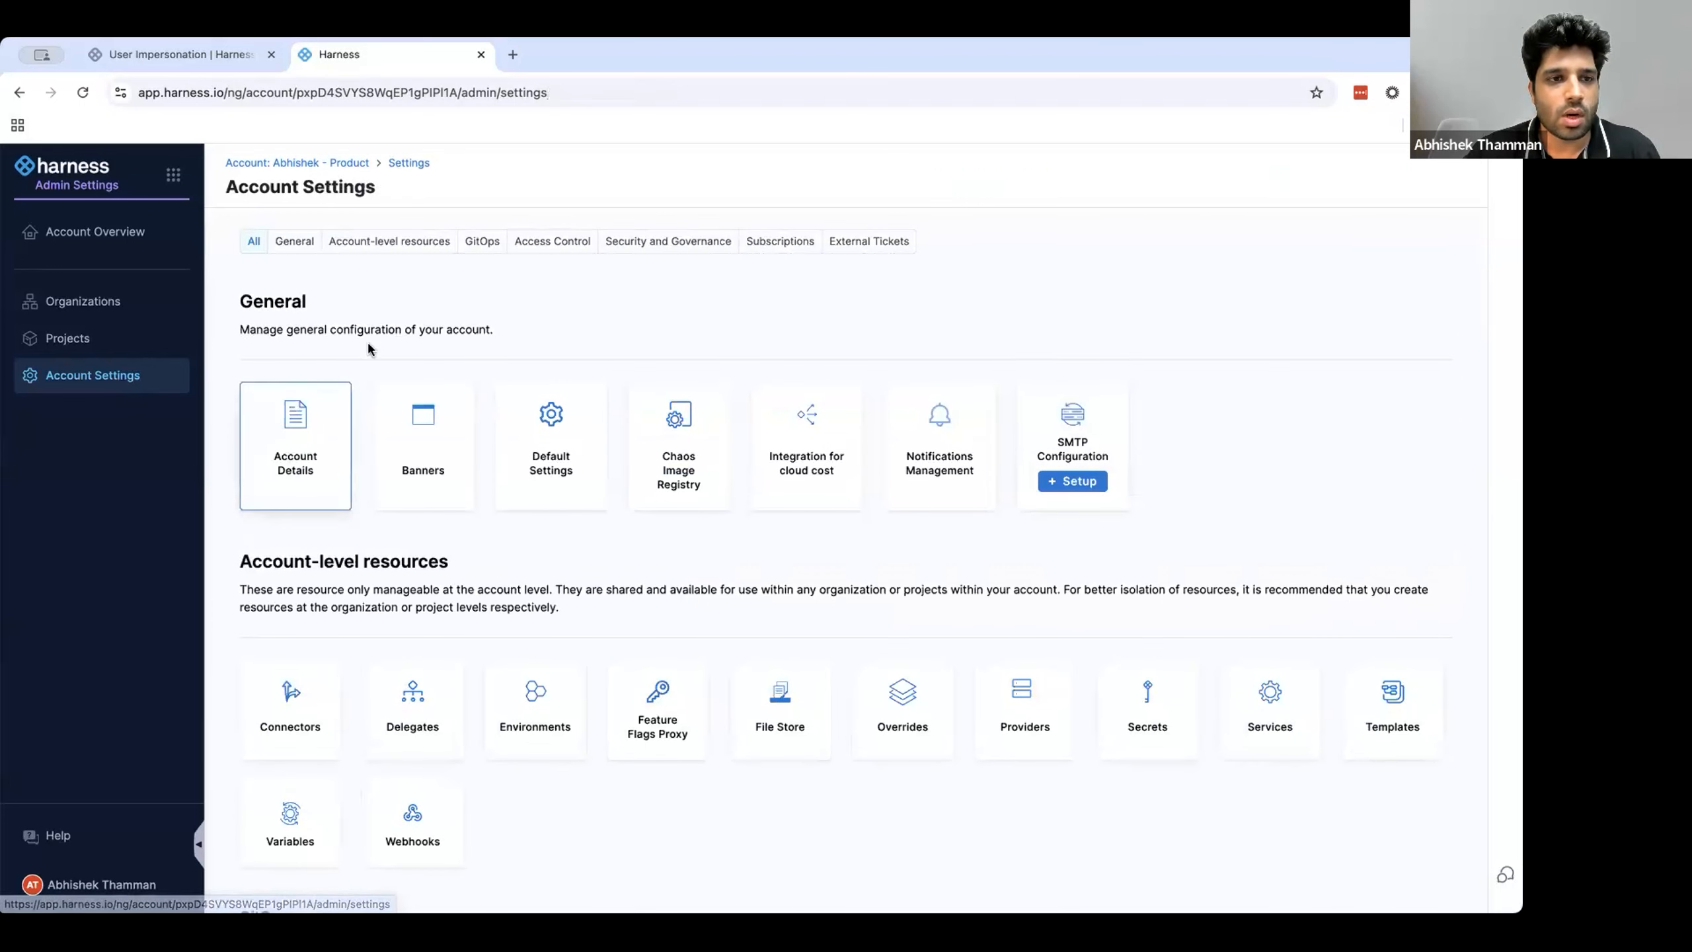
click(667, 251)
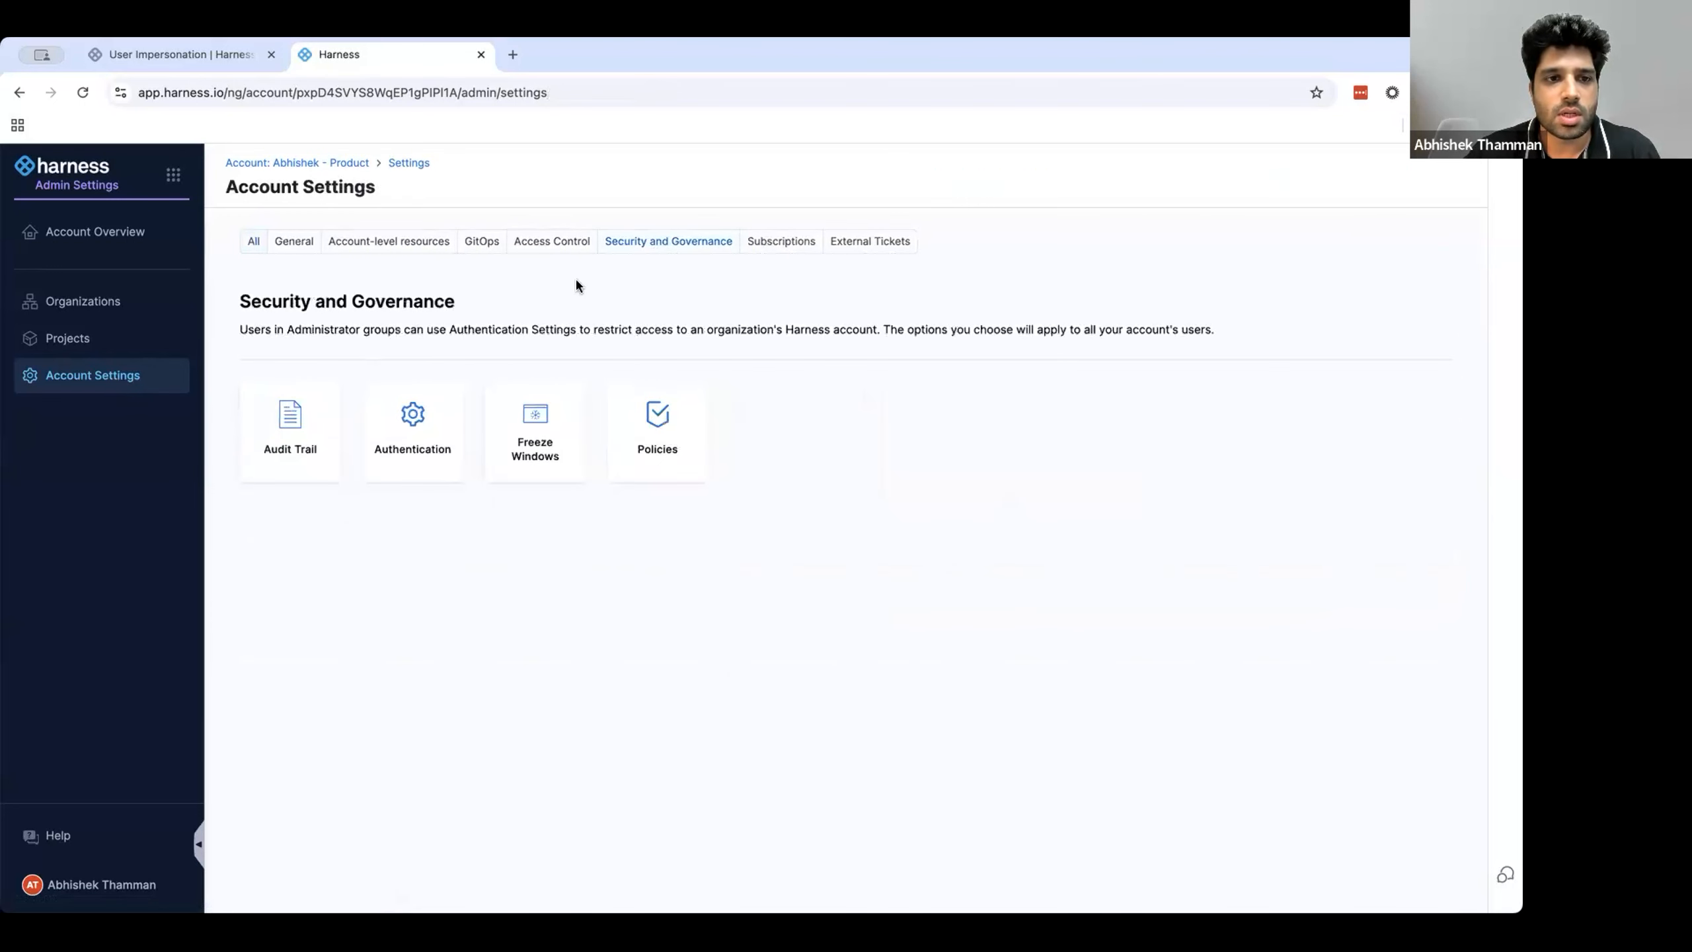
click(306, 433)
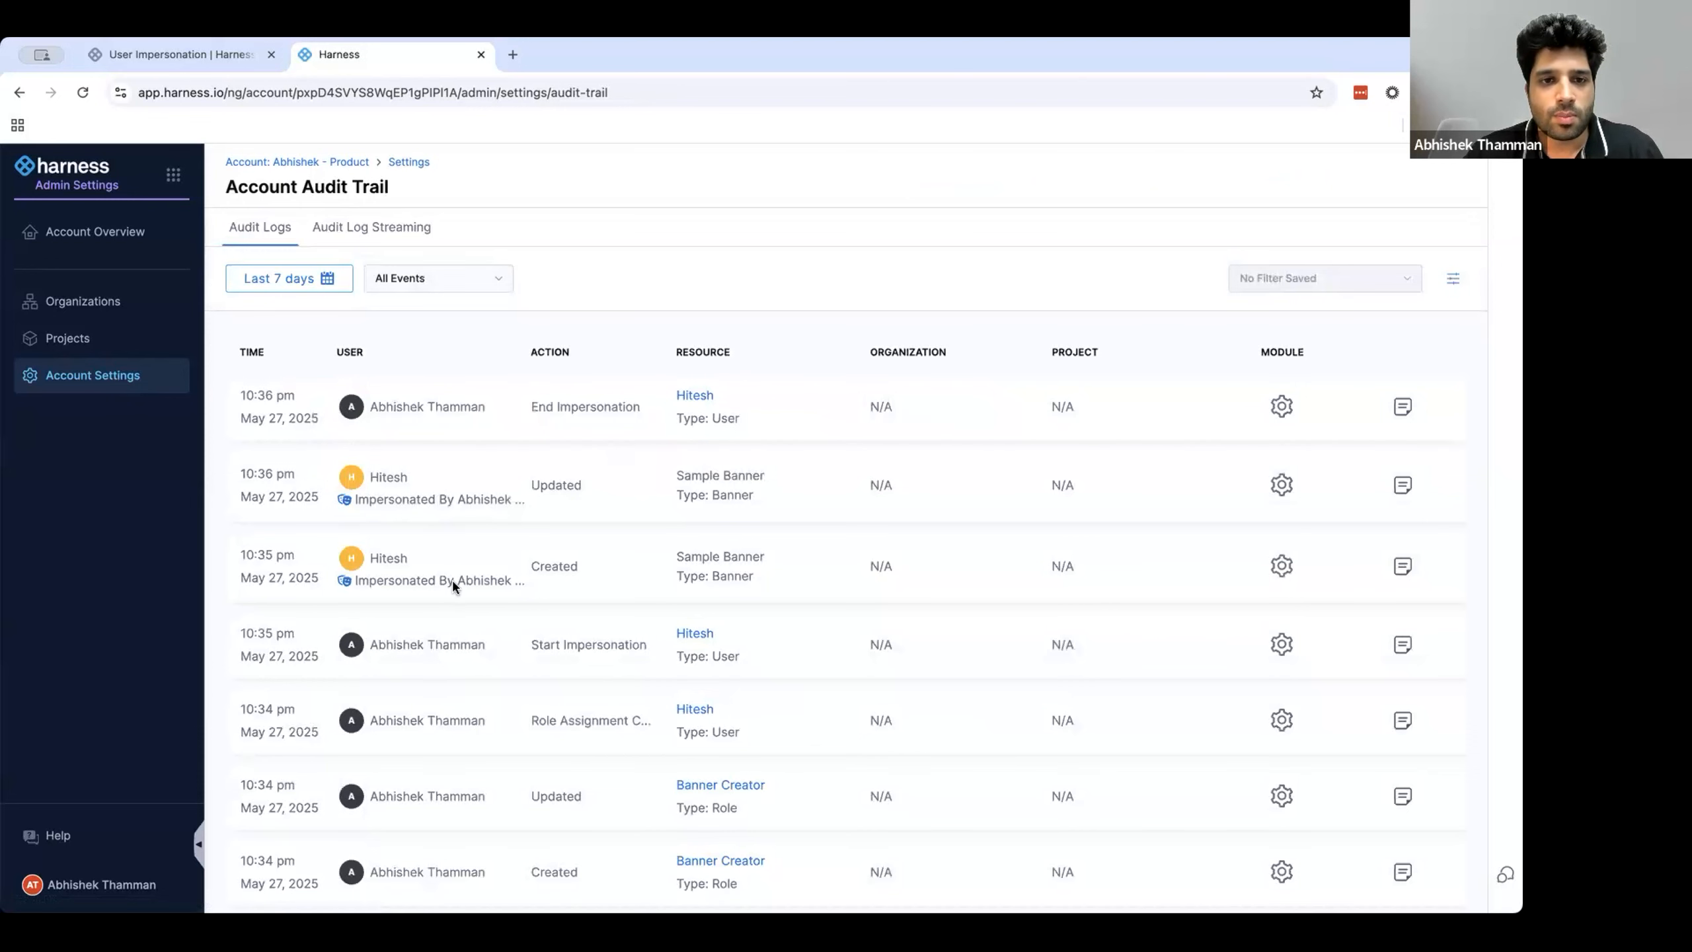
scroll(452, 579, down, 2)
scroll(452, 585, down, 3)
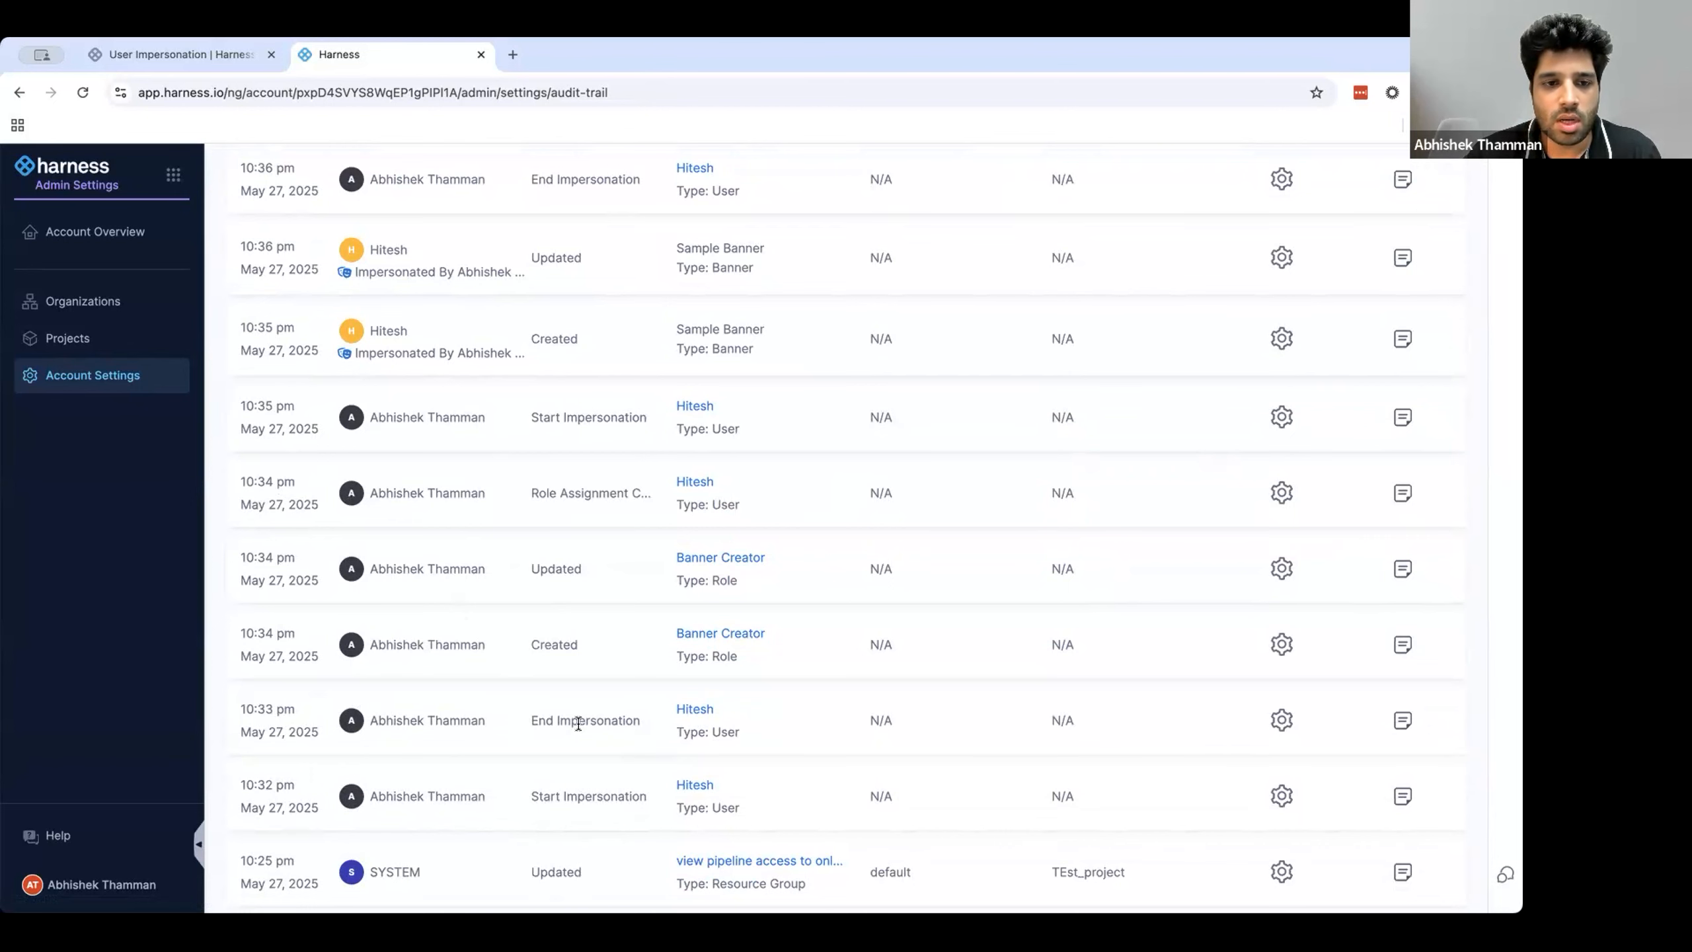
scroll(579, 723, up, 2)
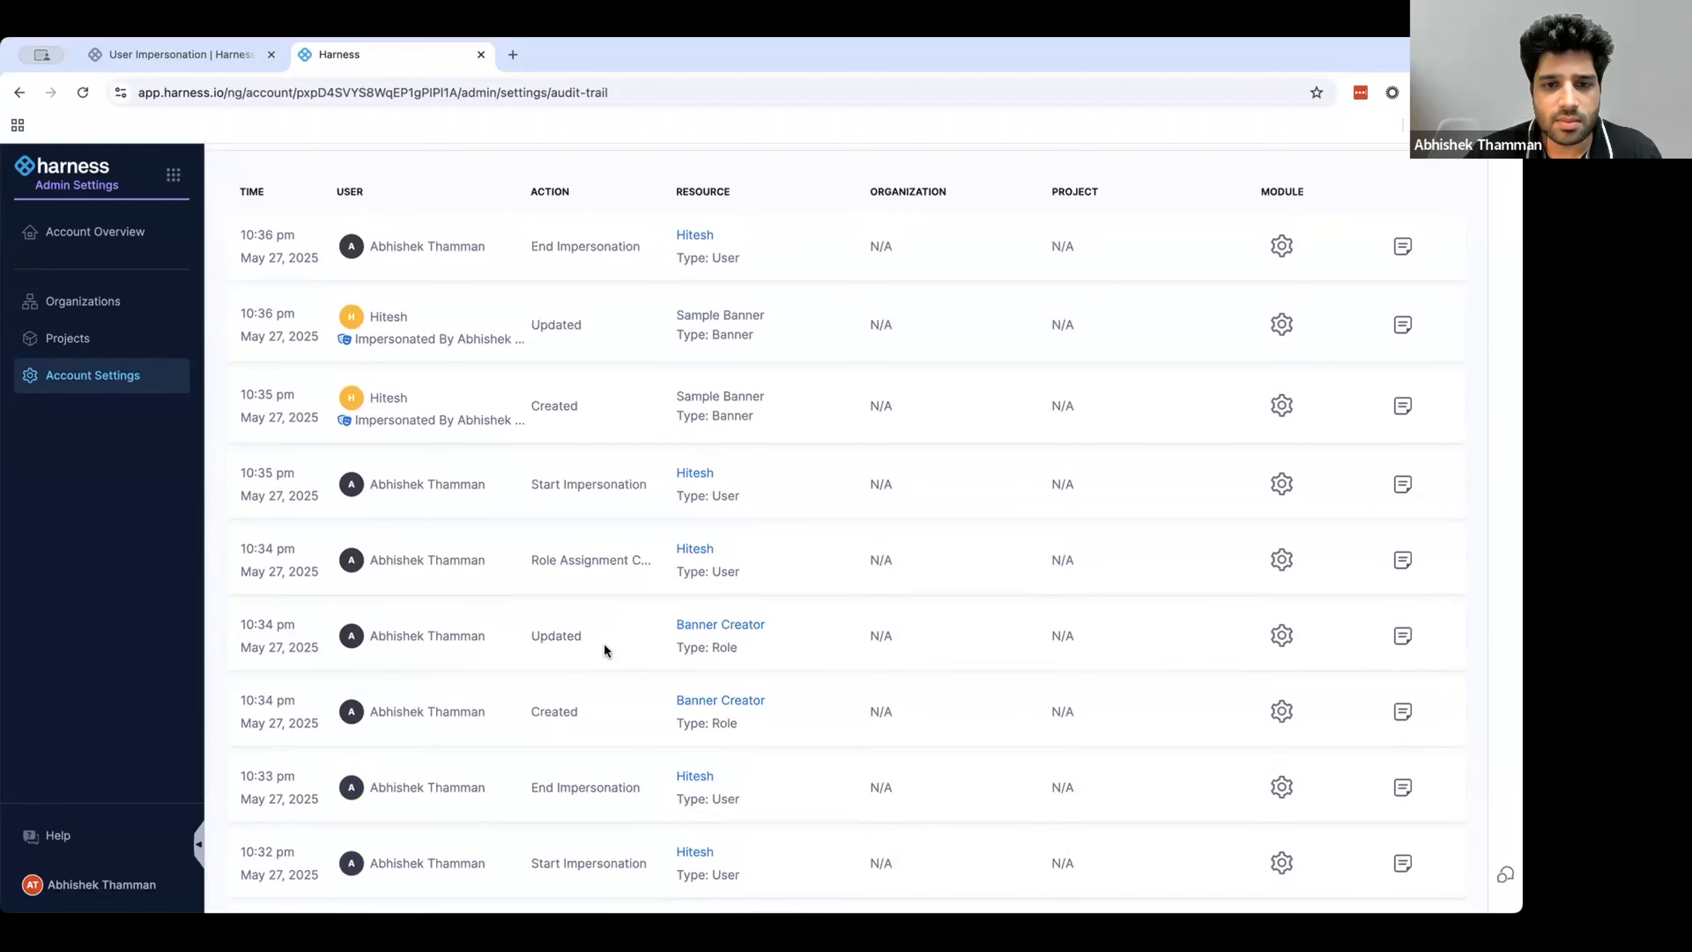
scroll(603, 642, up, 1)
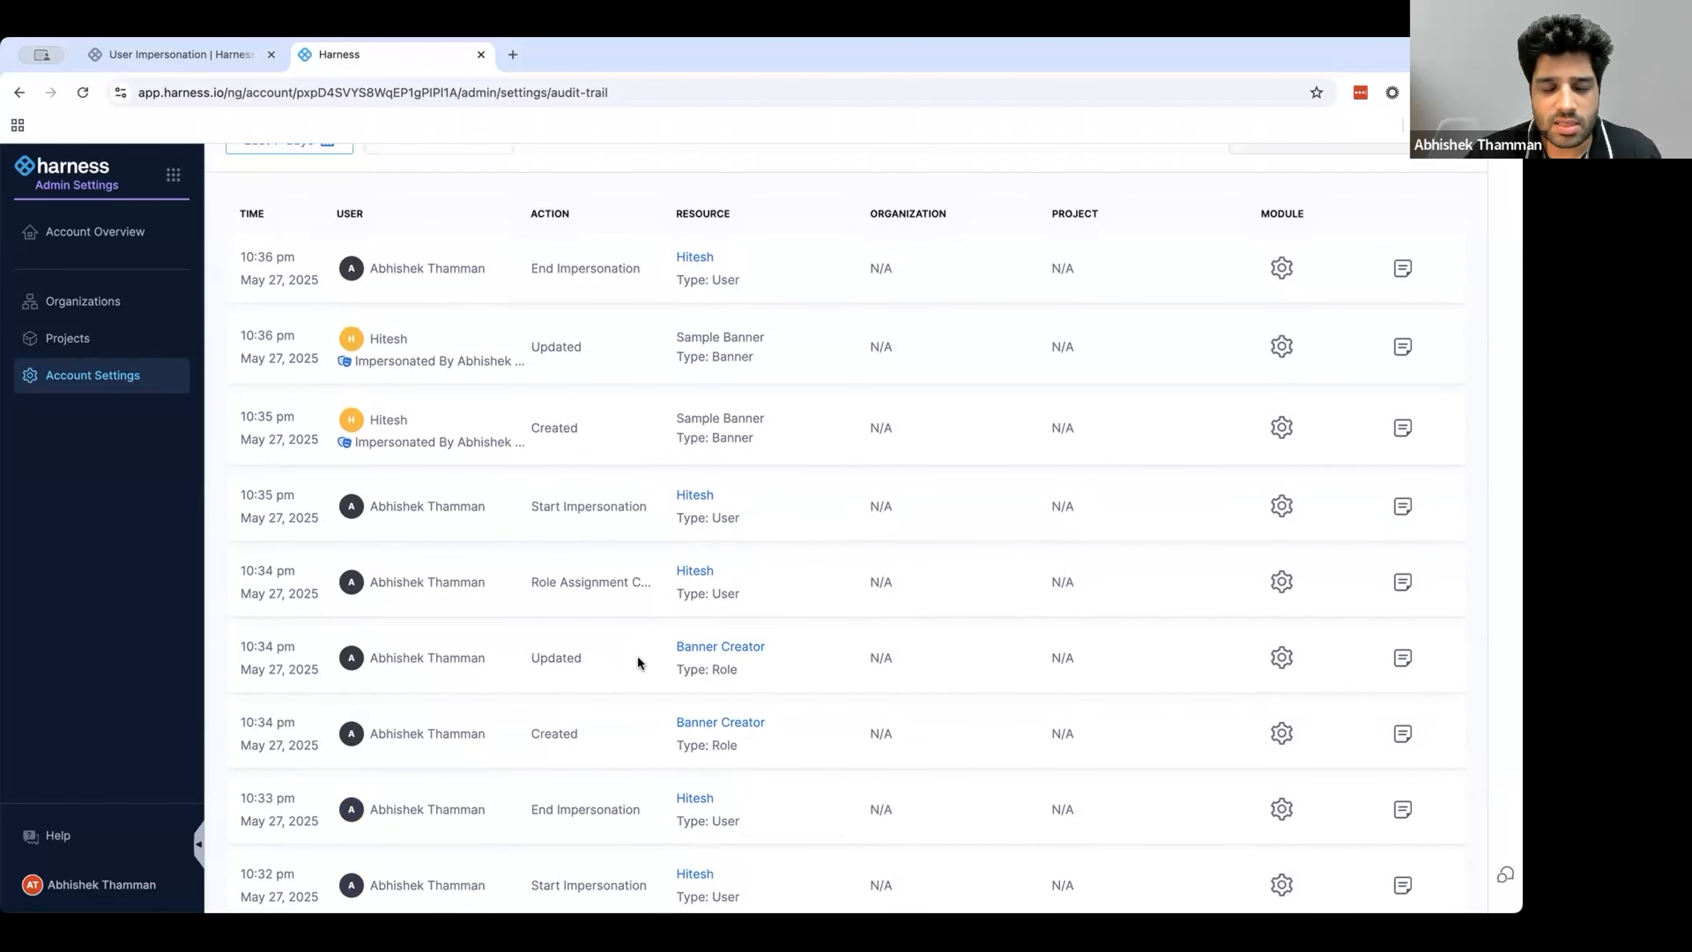
scroll(637, 653, up, 2)
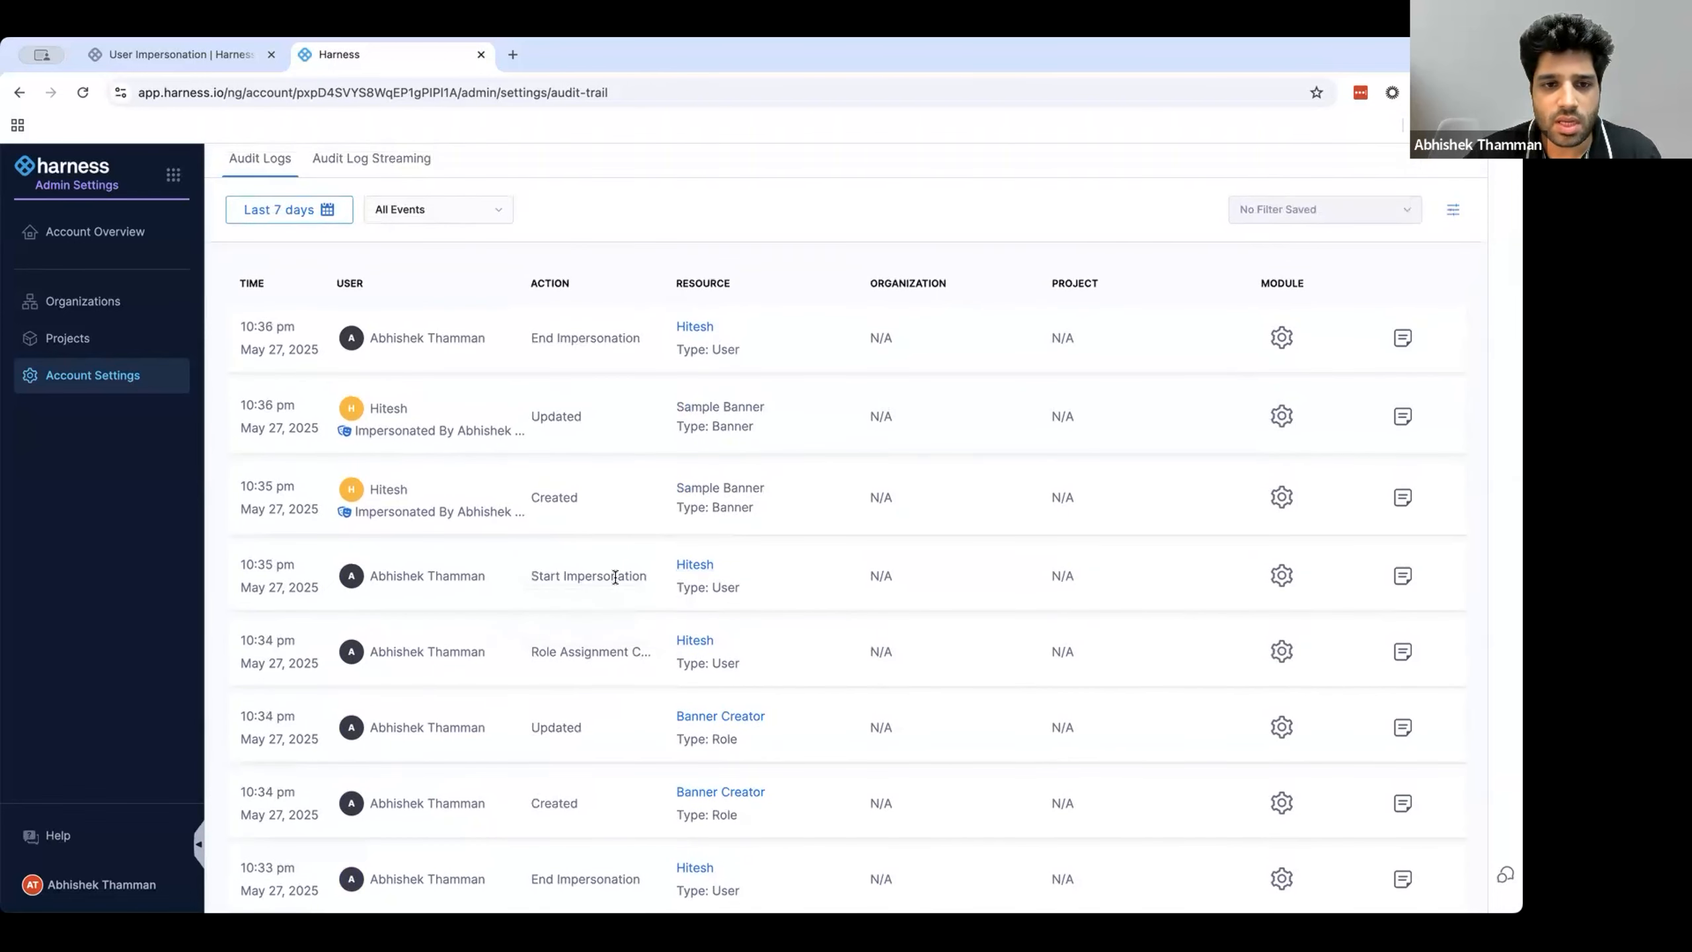
scroll(582, 595, up, 1)
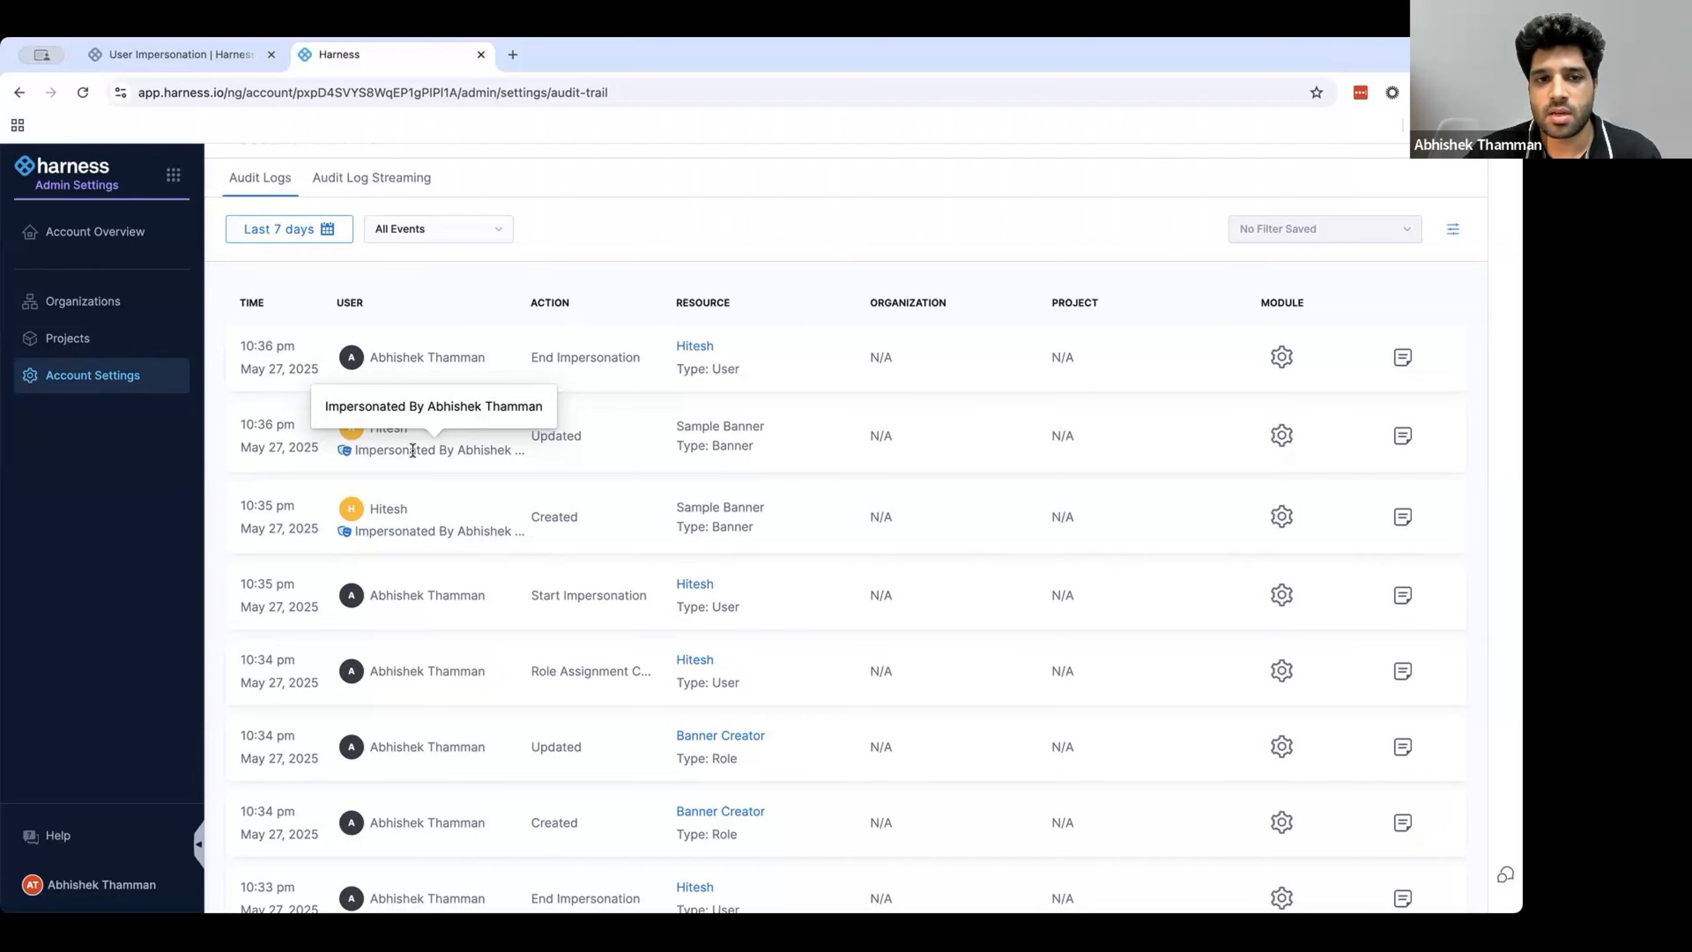
scroll(514, 443, up, 2)
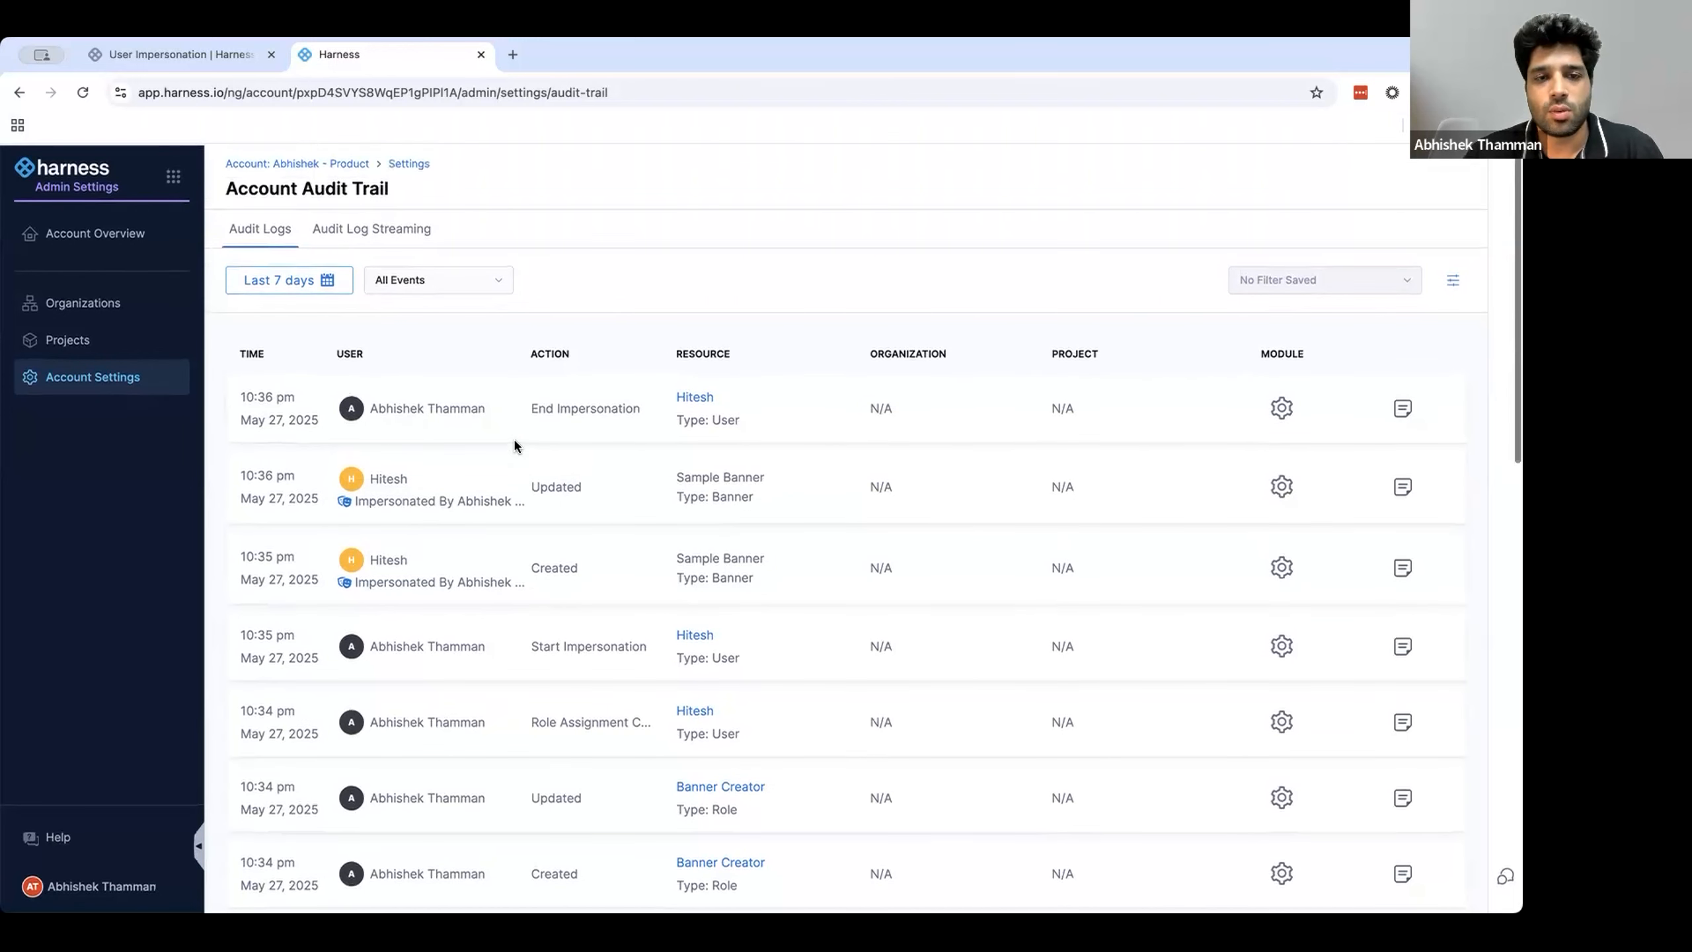